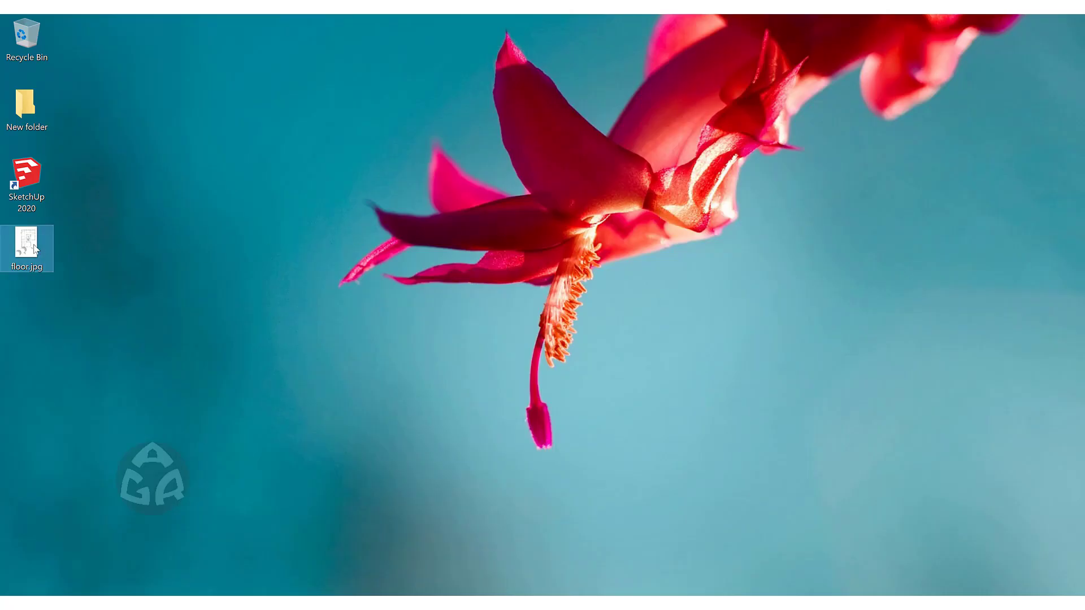
Bring the floor.jpg plan from the desktop into the empty SketchUp model near the origin and leave the Scale tool
{"action": "left_click", "coordinate": [33, 247]}
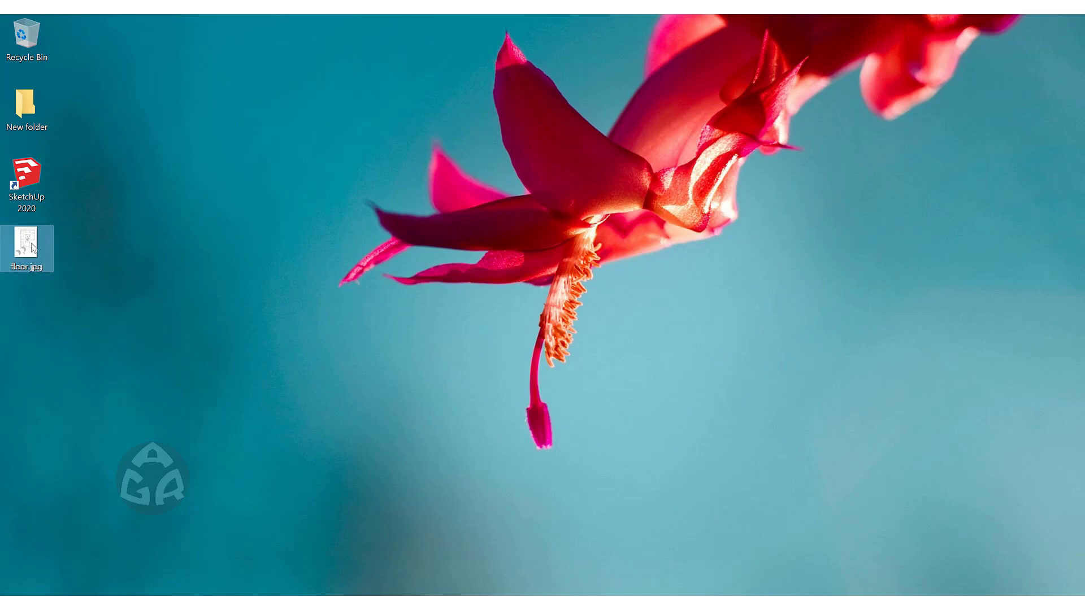
{"action": "left_click_drag", "start_coordinate": [38, 249], "coordinate": [199, 294]}
{"action": "mouse_move", "coordinate": [609, 602]}
{"action": "left_mouse_down"}
{"action": "mouse_move", "coordinate": [522, 260]}
{"action": "mouse_move", "coordinate": [530, 232]}
{"action": "mouse_move", "coordinate": [483, 273]}
{"action": "left_mouse_up"}
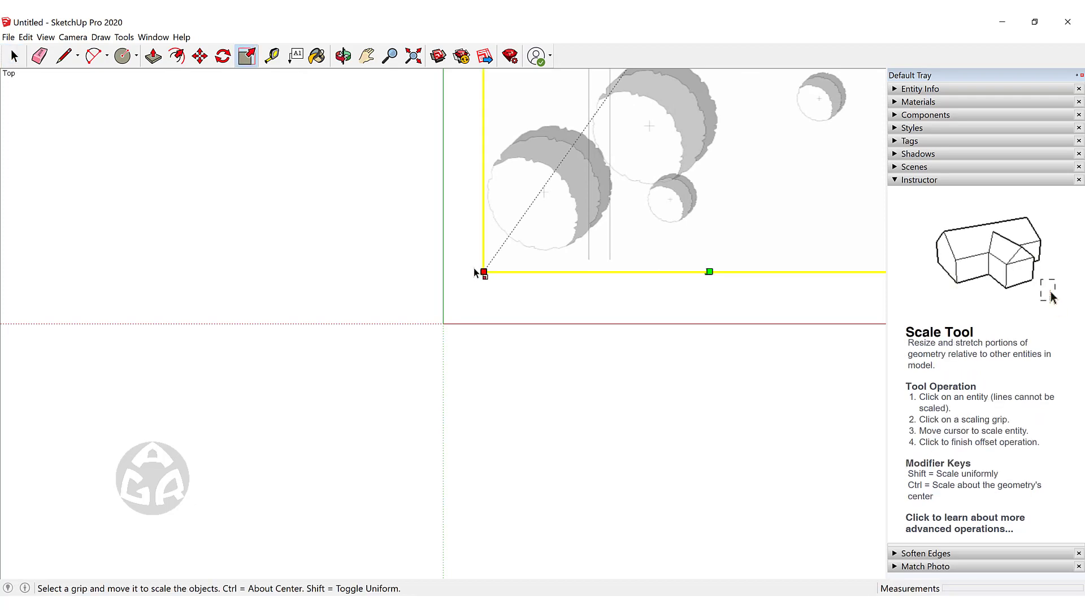
{"action": "scroll", "coordinate": [480, 270], "scroll_direction": "down", "scroll_amount": 5}
{"action": "key", "text": "space"}
{"action": "left_click", "coordinate": [682, 157]}
Trace the outer face of the plan's bottom wall with a line about 24.39 m long
{"action": "middle_click_drag", "start_coordinate": [667, 147], "coordinate": [500, 300], "text": "shift"}
{"action": "scroll", "coordinate": [425, 199], "scroll_direction": "up", "scroll_amount": 3}
{"action": "scroll", "coordinate": [477, 242], "scroll_direction": "up", "scroll_amount": 2}
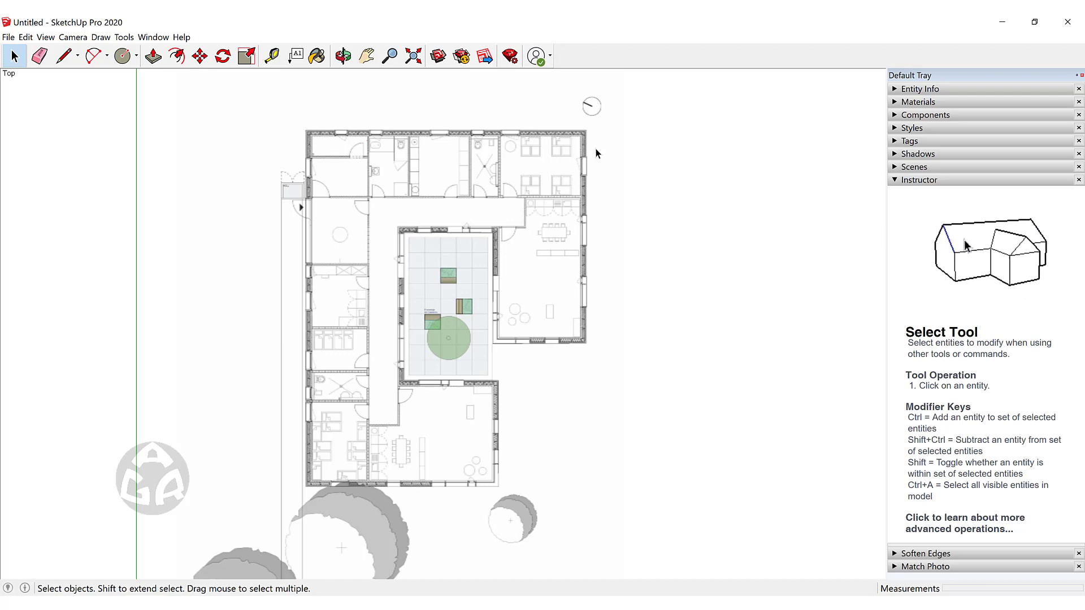
{"action": "key", "text": "l"}
{"action": "scroll", "coordinate": [333, 493], "scroll_direction": "up", "scroll_amount": 5}
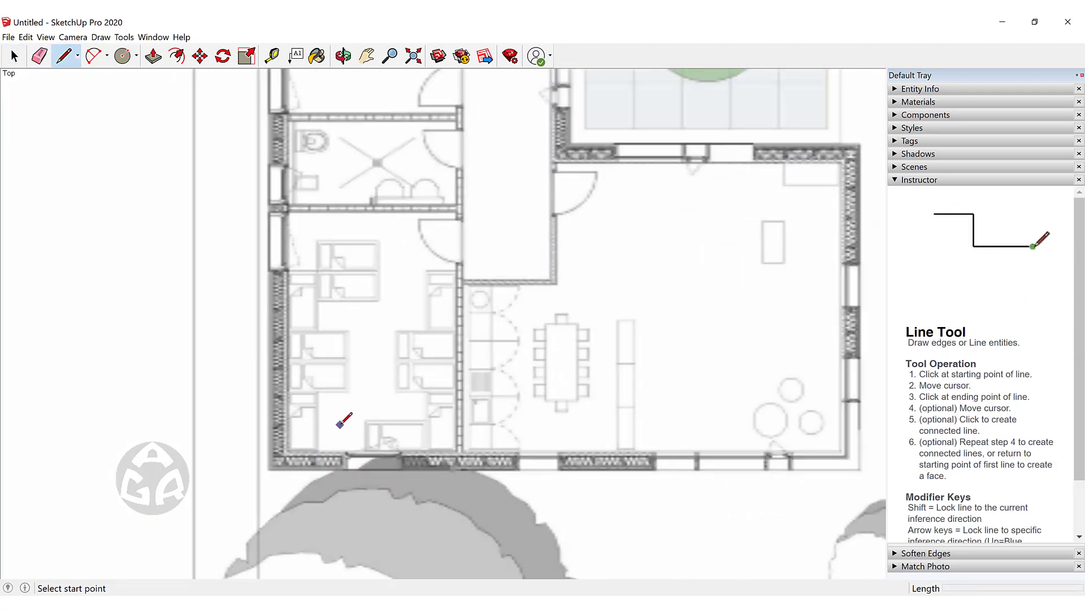
{"action": "scroll", "coordinate": [288, 477], "scroll_direction": "up", "scroll_amount": 5}
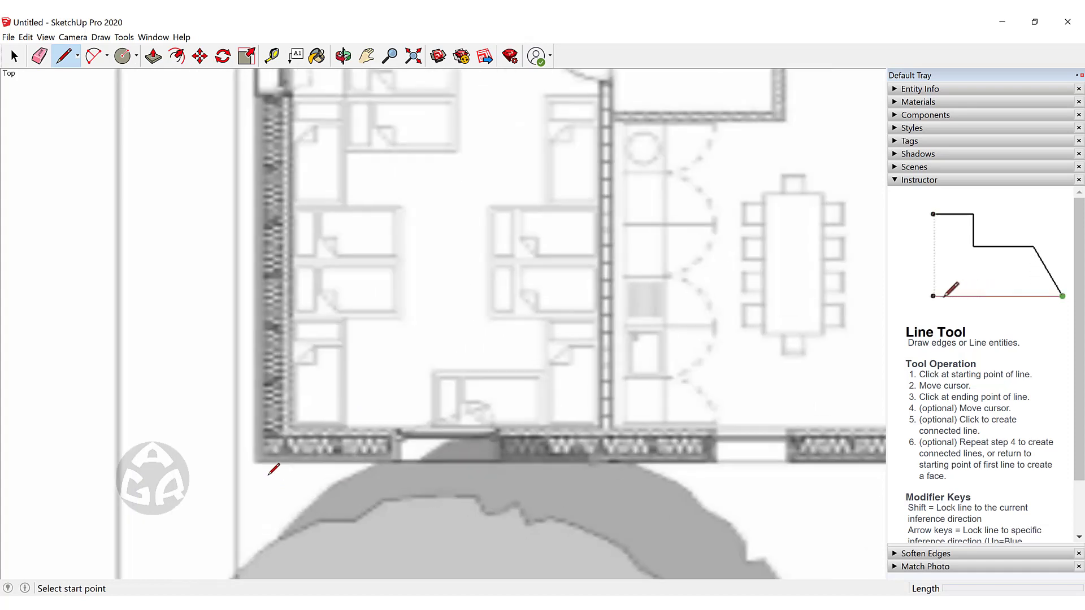
{"action": "left_click", "coordinate": [247, 458]}
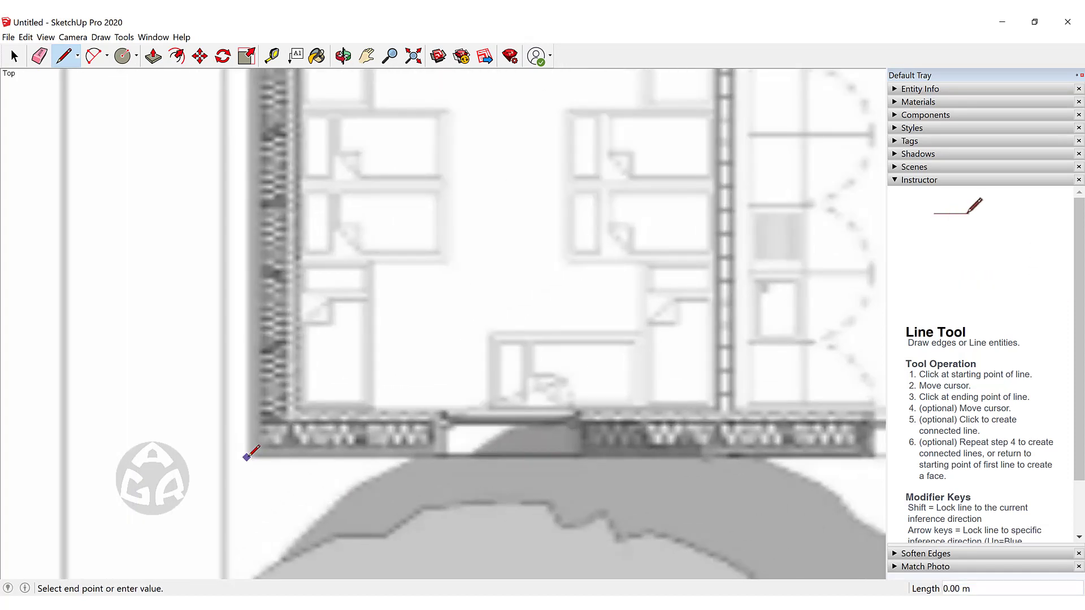
{"action": "scroll", "coordinate": [471, 451], "scroll_direction": "down", "scroll_amount": 3}
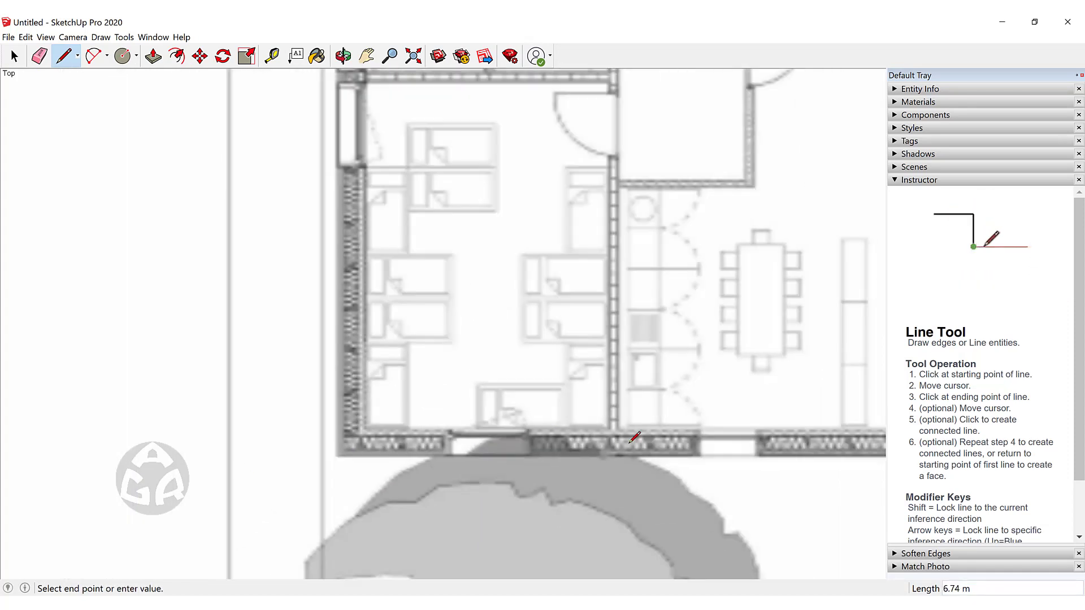
{"action": "middle_click_drag", "start_coordinate": [699, 445], "coordinate": [211, 411], "text": "shift"}
{"action": "scroll", "coordinate": [699, 412], "scroll_direction": "up", "scroll_amount": 1}
{"action": "scroll", "coordinate": [701, 409], "scroll_direction": "up", "scroll_amount": 2}
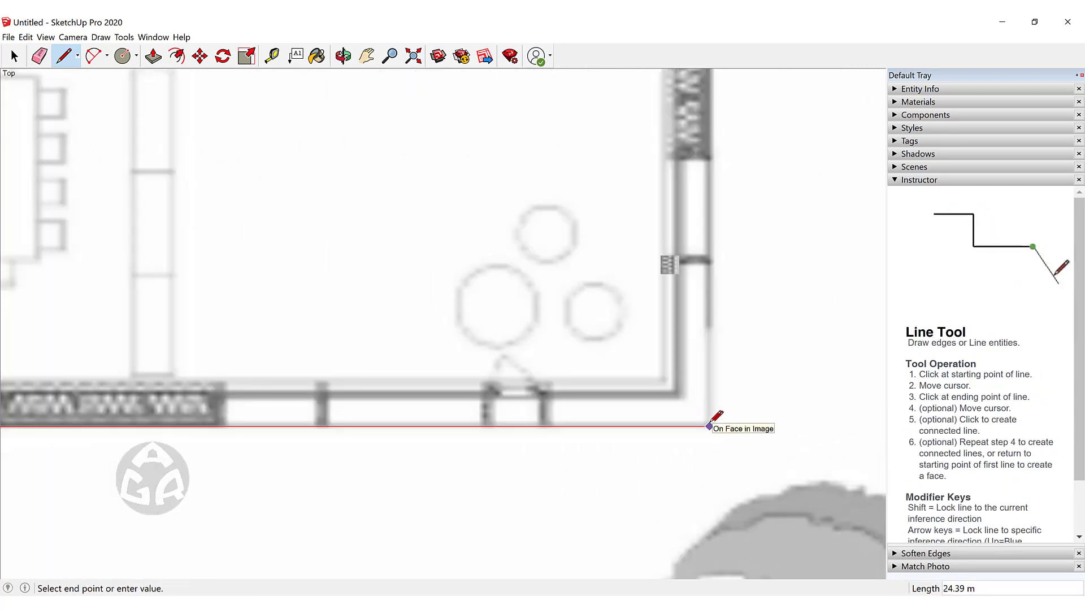
{"action": "left_click", "coordinate": [710, 427]}
Continue the outline up the lower wing's right outer wall for about 13.47 m to the courtyard side
{"action": "scroll", "coordinate": [703, 410], "scroll_direction": "down", "scroll_amount": 2}
{"action": "middle_click_drag", "start_coordinate": [680, 404], "coordinate": [622, 518], "text": "shift"}
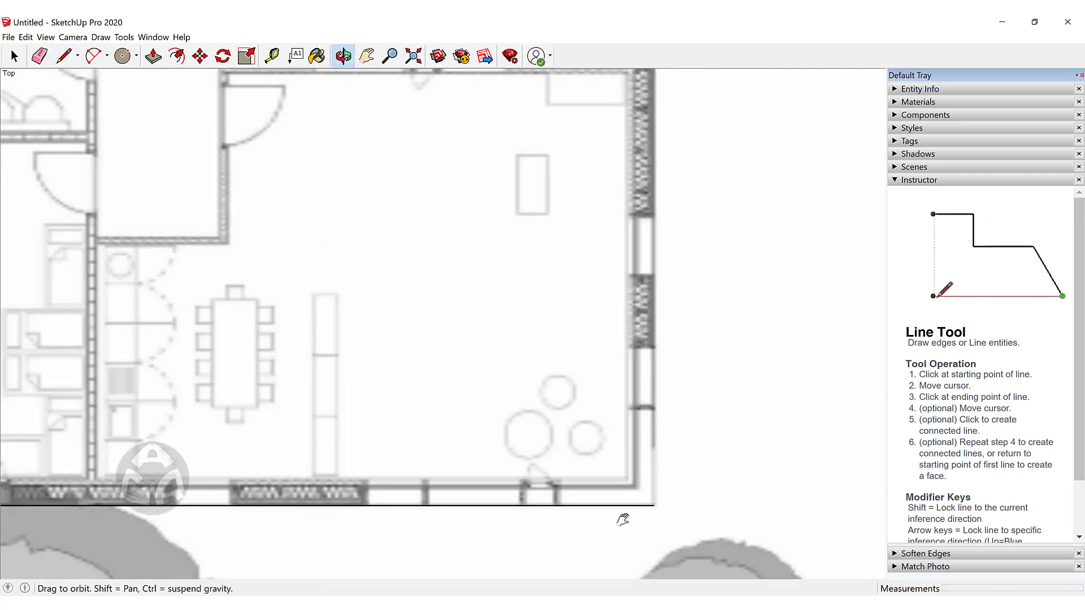
{"action": "middle_click_drag", "start_coordinate": [711, 215], "coordinate": [633, 433], "text": "shift"}
{"action": "scroll", "coordinate": [577, 262], "scroll_direction": "up", "scroll_amount": 2}
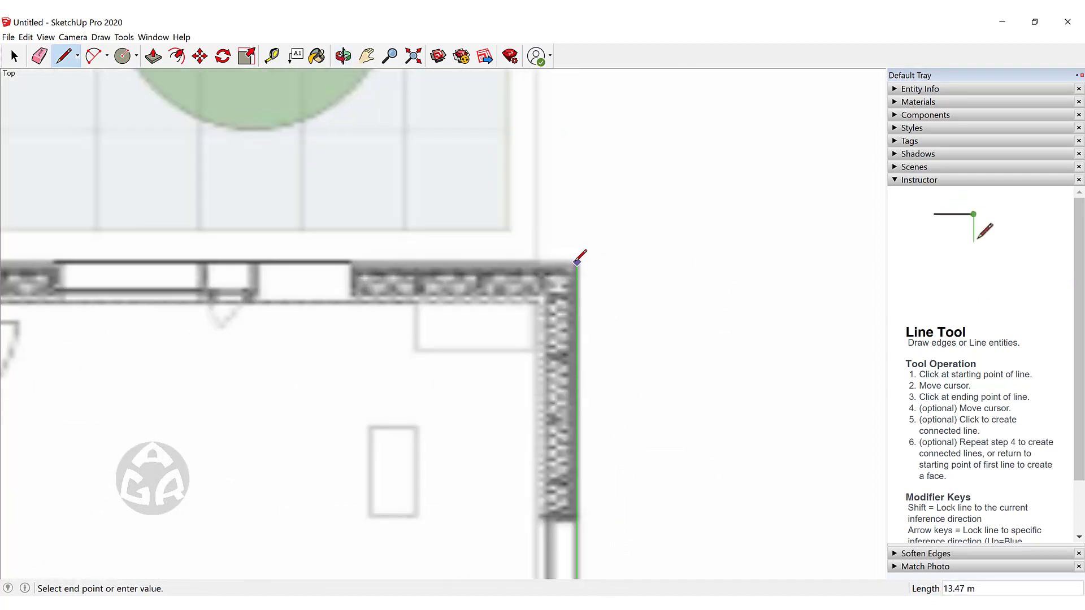
{"action": "left_click", "coordinate": [577, 260]}
Continue the outline around the courtyard's bottom, left (about 18.58 m), top and right walls to the right wing's lower-left corner
{"action": "scroll", "coordinate": [276, 248], "scroll_direction": "down", "scroll_amount": 2}
{"action": "middle_click_drag", "start_coordinate": [294, 274], "coordinate": [571, 390], "text": "shift"}
{"action": "scroll", "coordinate": [363, 378], "scroll_direction": "up", "scroll_amount": 2}
{"action": "scroll", "coordinate": [349, 370], "scroll_direction": "down", "scroll_amount": 3}
{"action": "middle_click_drag", "start_coordinate": [412, 383], "coordinate": [407, 443], "text": "shift"}
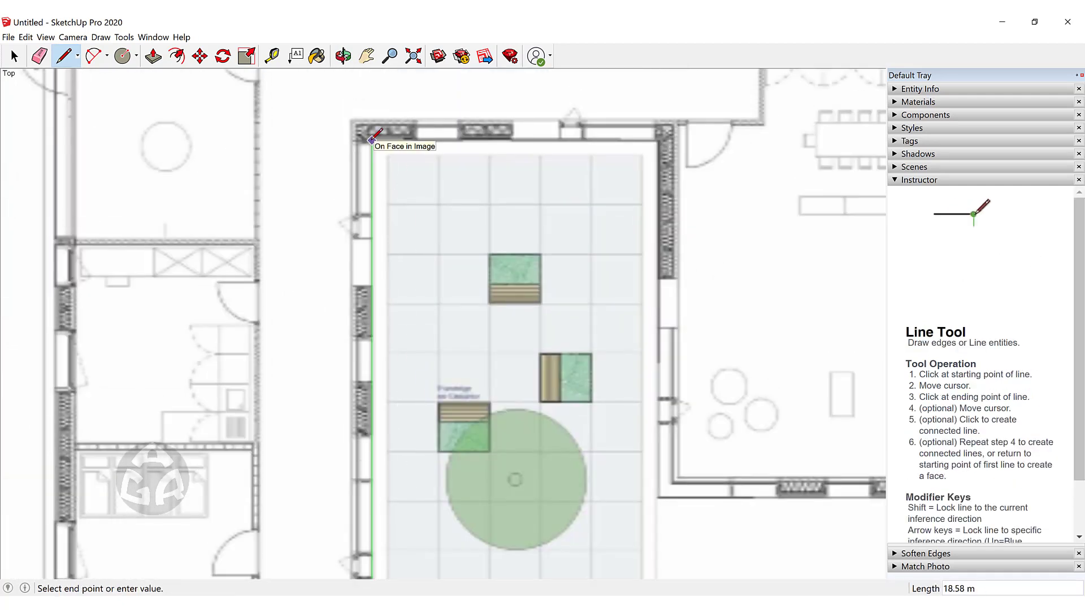
{"action": "scroll", "coordinate": [659, 498], "scroll_direction": "up", "scroll_amount": 3}
{"action": "left_click", "coordinate": [658, 498]}
Trace the right wing's bottom outer wall for about 11.87 m and its right outer wall up to the plan's top-right corner
{"action": "scroll", "coordinate": [695, 495], "scroll_direction": "down", "scroll_amount": 2}
{"action": "middle_click_drag", "start_coordinate": [791, 490], "coordinate": [542, 432], "text": "shift"}
{"action": "scroll", "coordinate": [576, 434], "scroll_direction": "up", "scroll_amount": 3}
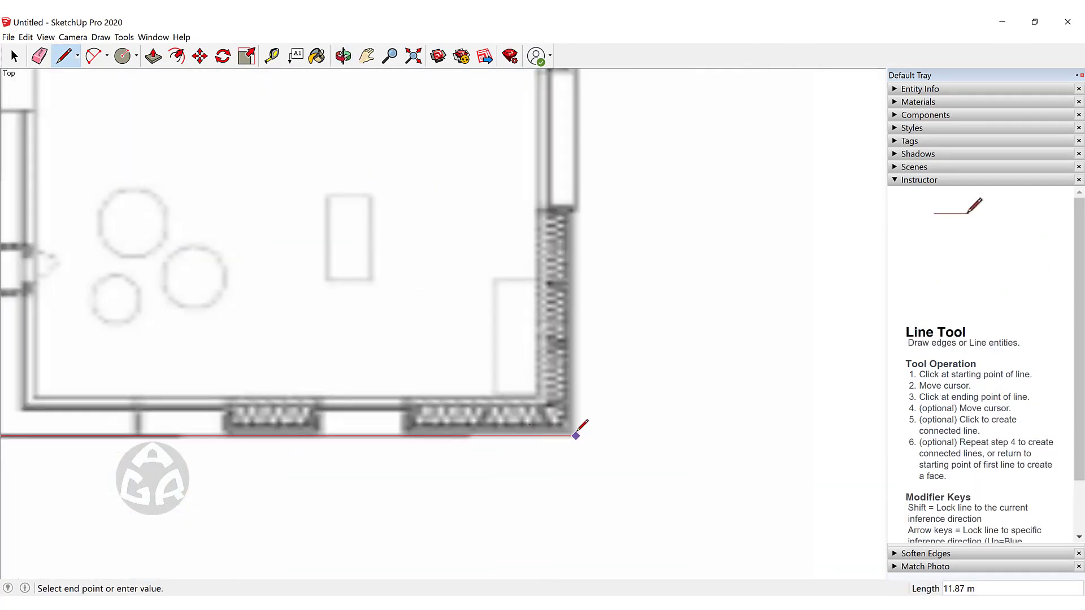
{"action": "left_click", "coordinate": [576, 434]}
{"action": "scroll", "coordinate": [571, 252], "scroll_direction": "down", "scroll_amount": 3}
{"action": "middle_click_drag", "start_coordinate": [573, 142], "coordinate": [614, 368], "text": "shift"}
{"action": "scroll", "coordinate": [614, 305], "scroll_direction": "up", "scroll_amount": 3}
{"action": "left_click", "coordinate": [614, 315]}
Trace the top outer wall and close the outline into a face along the left outer wall, about 45.05 m long
{"action": "scroll", "coordinate": [613, 315], "scroll_direction": "down", "scroll_amount": 2}
{"action": "middle_click_drag", "start_coordinate": [226, 317], "coordinate": [746, 318], "text": "shift"}
{"action": "scroll", "coordinate": [317, 310], "scroll_direction": "up", "scroll_amount": 2}
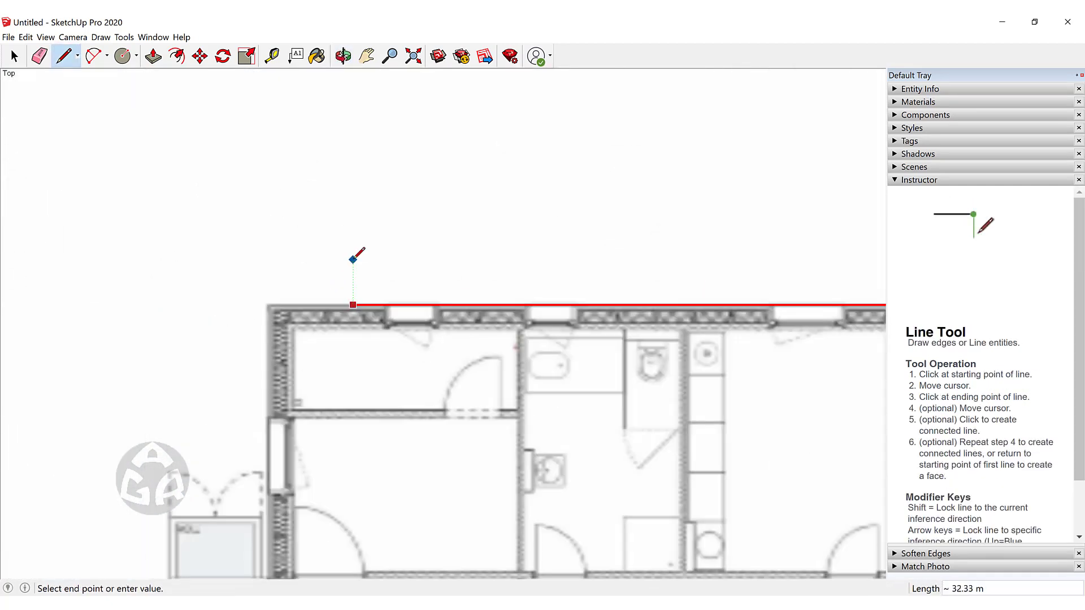
{"action": "scroll", "coordinate": [376, 301], "scroll_direction": "down", "scroll_amount": 5}
{"action": "middle_click_drag", "start_coordinate": [368, 411], "coordinate": [388, 221], "text": "shift"}
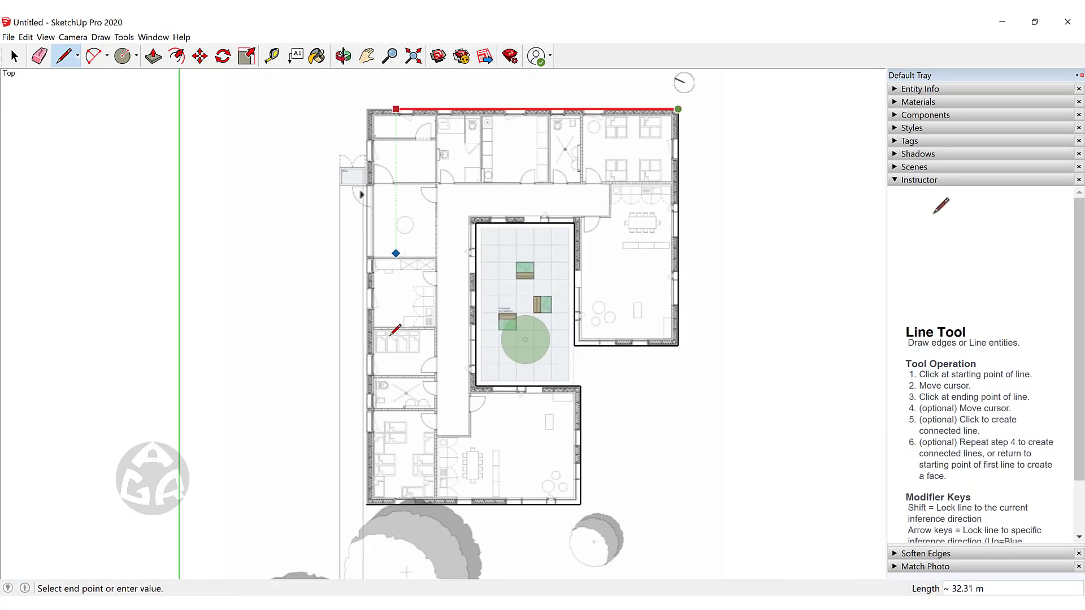
{"action": "left_click", "coordinate": [367, 504]}
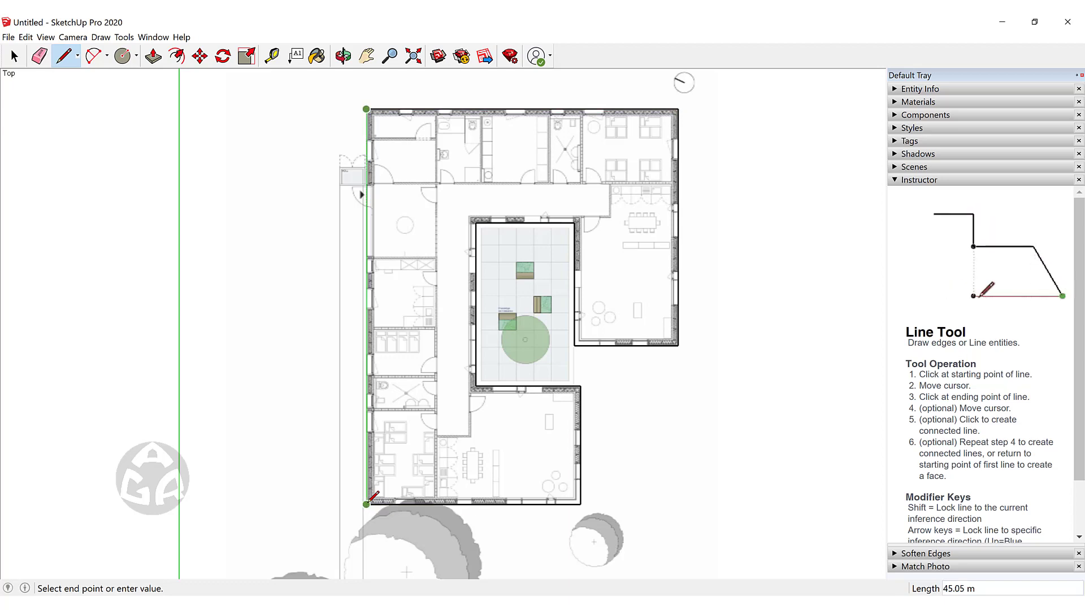
{"action": "left_click", "coordinate": [367, 503]}
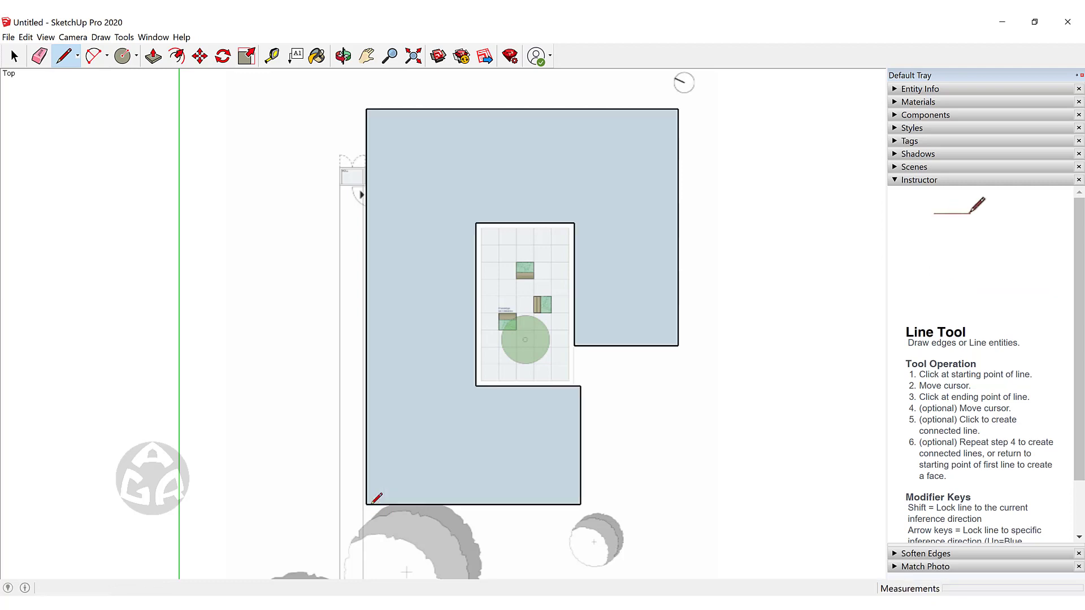
Display the Styles toolbar docked beside the other tools and turn on X-Ray display so the plan shows through the face
{"action": "key", "text": "space"}
{"action": "middle_click_drag", "start_coordinate": [545, 181], "coordinate": [525, 428]}
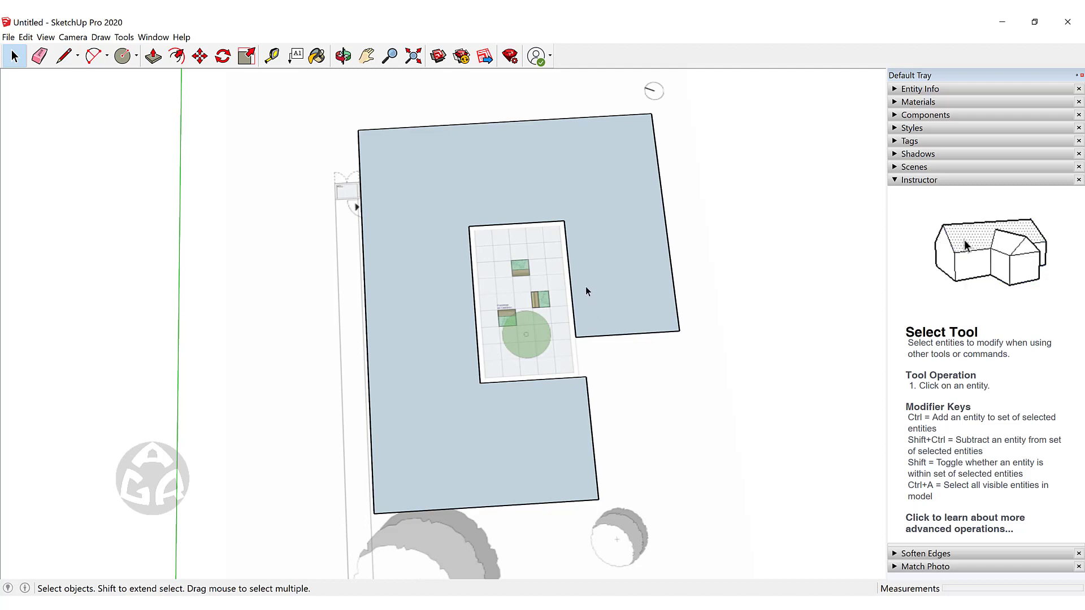
{"action": "right_click", "coordinate": [577, 60]}
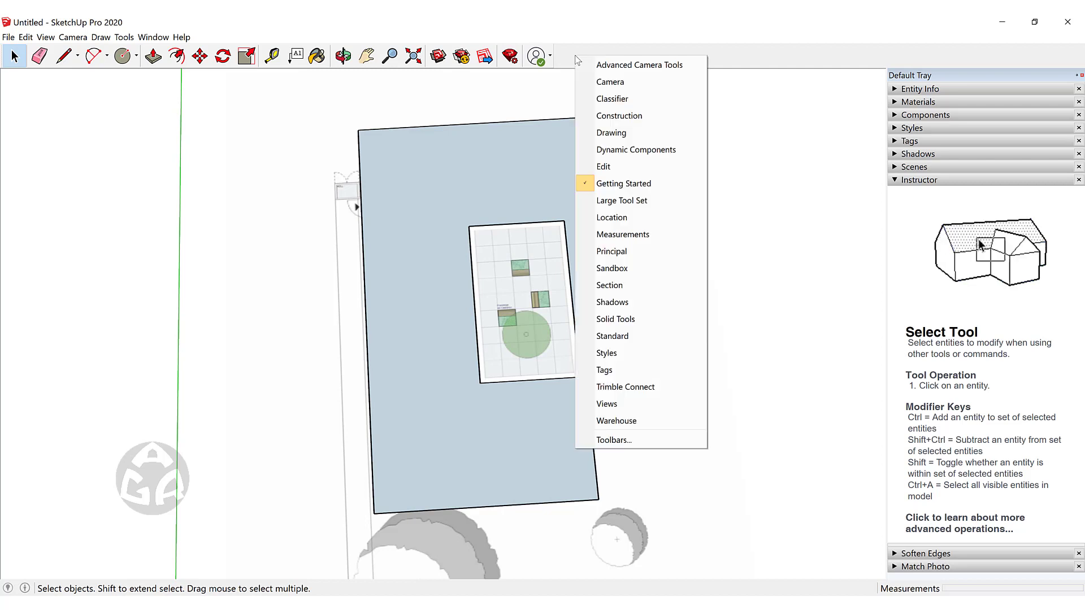
{"action": "left_click", "coordinate": [635, 354]}
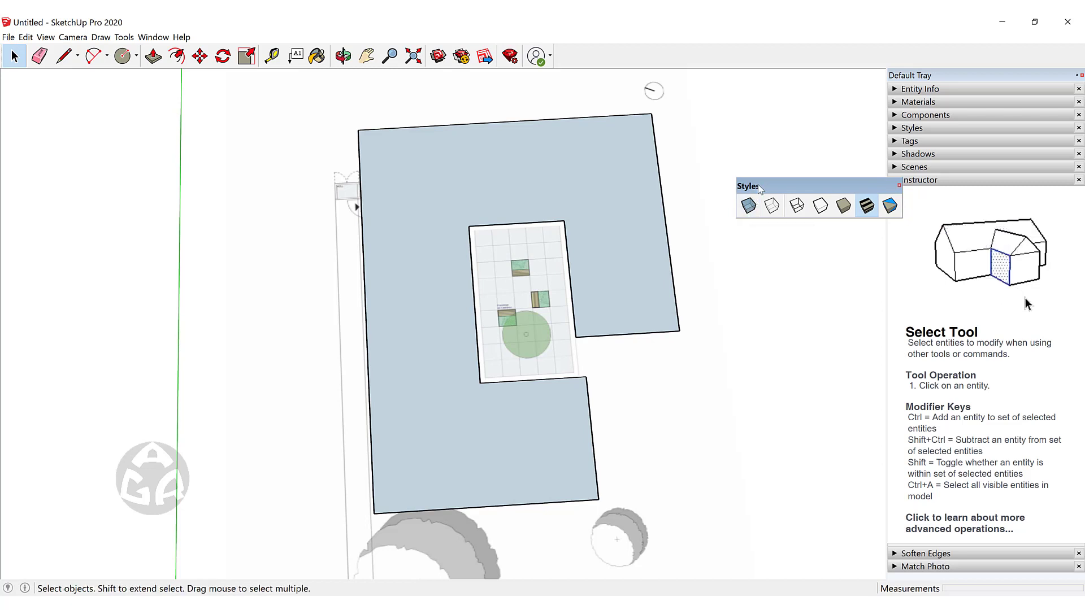
{"action": "left_click_drag", "start_coordinate": [751, 177], "coordinate": [572, 48]}
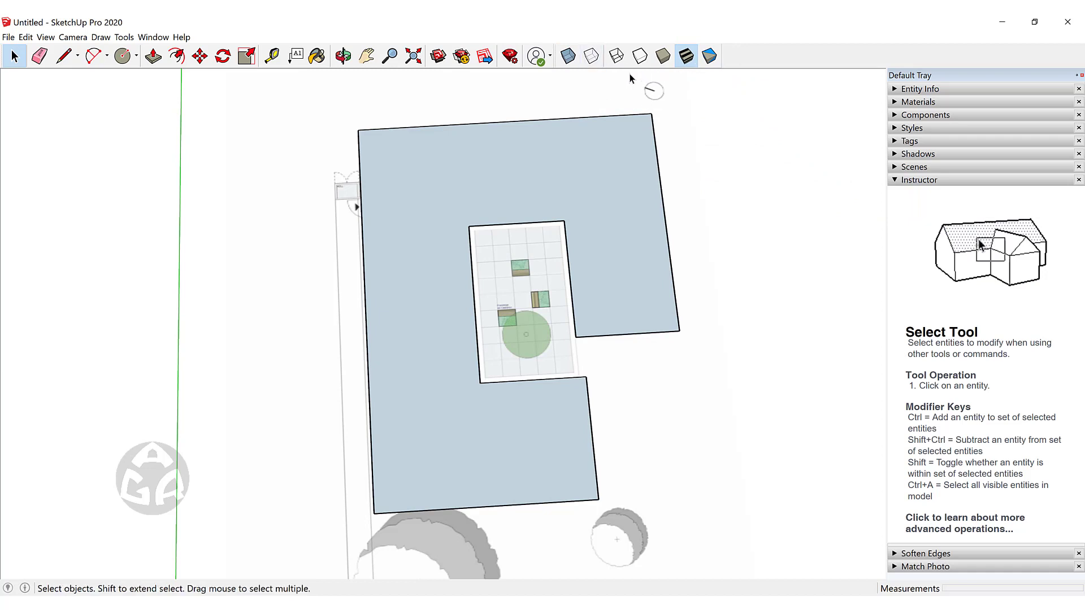
{"action": "left_click", "coordinate": [569, 57]}
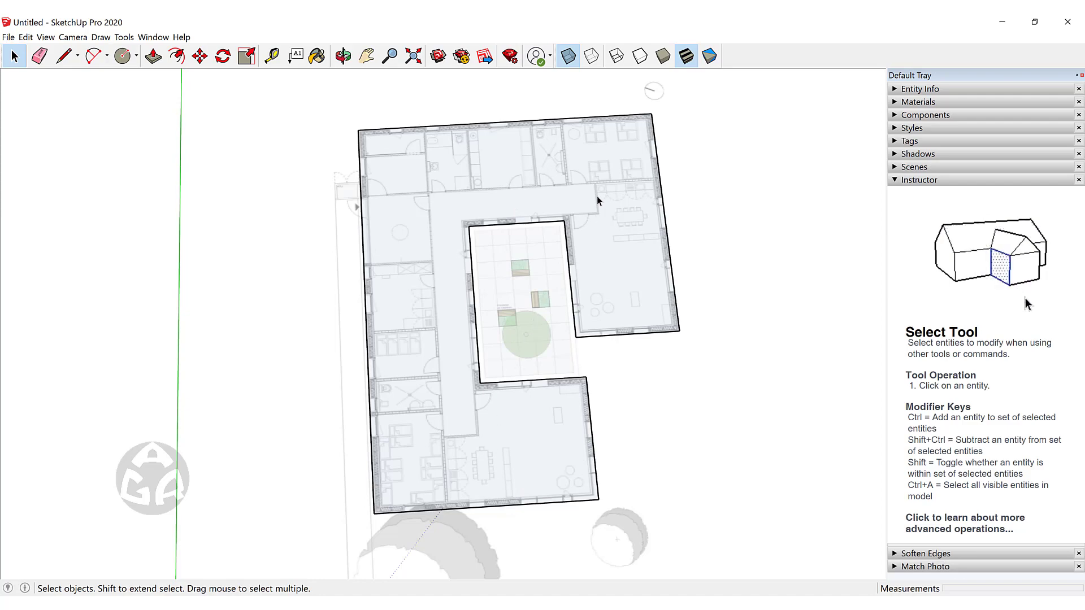
Offset the building outline inward by about 0.66 m to form the inner face of the exterior walls
{"action": "middle_click_drag", "start_coordinate": [597, 196], "coordinate": [561, 283]}
{"action": "scroll", "coordinate": [499, 260], "scroll_direction": "up", "scroll_amount": 5}
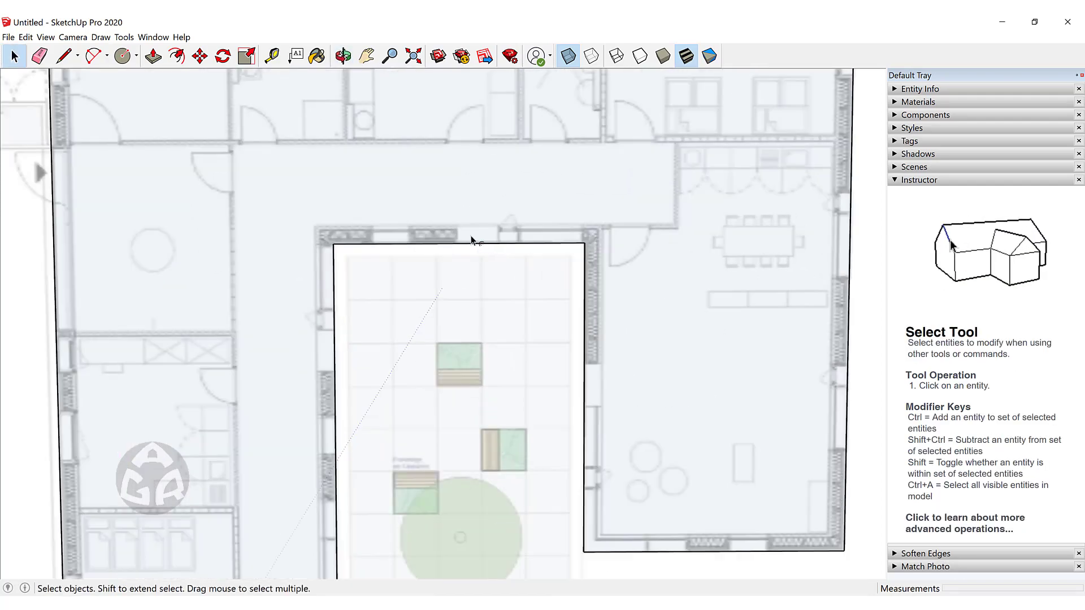
{"action": "key", "text": "f"}
{"action": "scroll", "coordinate": [442, 246], "scroll_direction": "up", "scroll_amount": 3}
{"action": "left_click", "coordinate": [444, 259]}
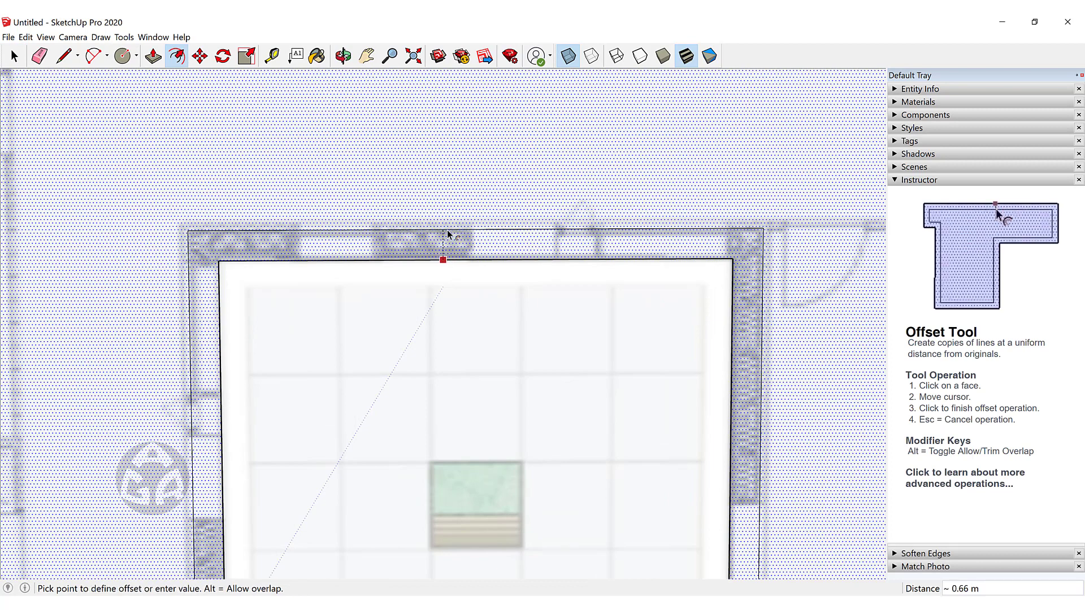
{"action": "key", "text": "space"}
{"action": "scroll", "coordinate": [466, 182], "scroll_direction": "down", "scroll_amount": 3}
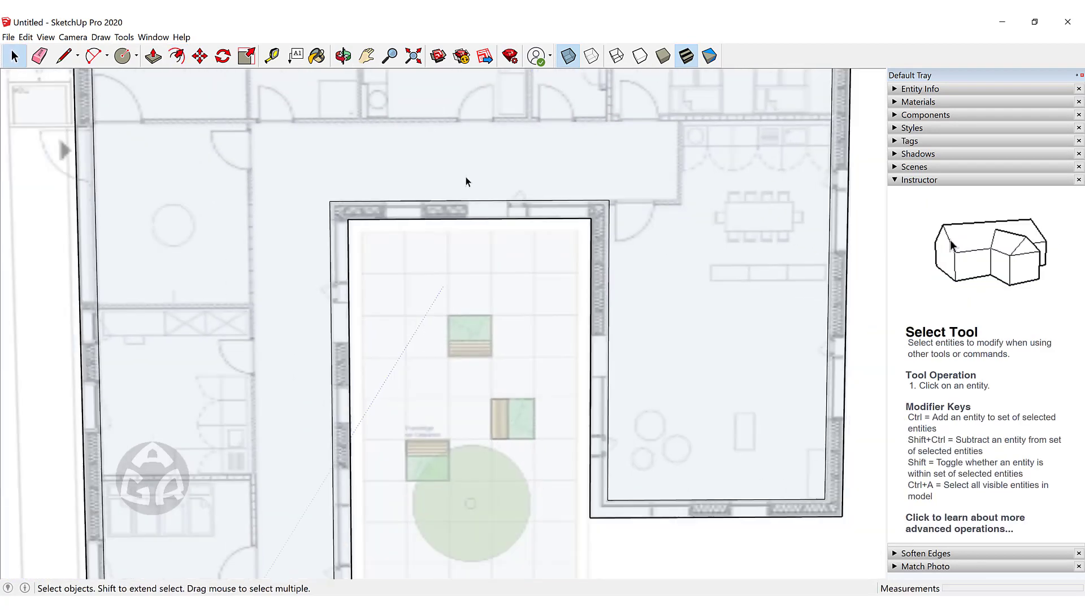
Draw the corridor's lower line from the courtyard wall's corner to the corridor end, and its end wall about 3.60 m upward
{"action": "scroll", "coordinate": [467, 182], "scroll_direction": "down", "scroll_amount": 3}
{"action": "scroll", "coordinate": [464, 356], "scroll_direction": "up", "scroll_amount": 5}
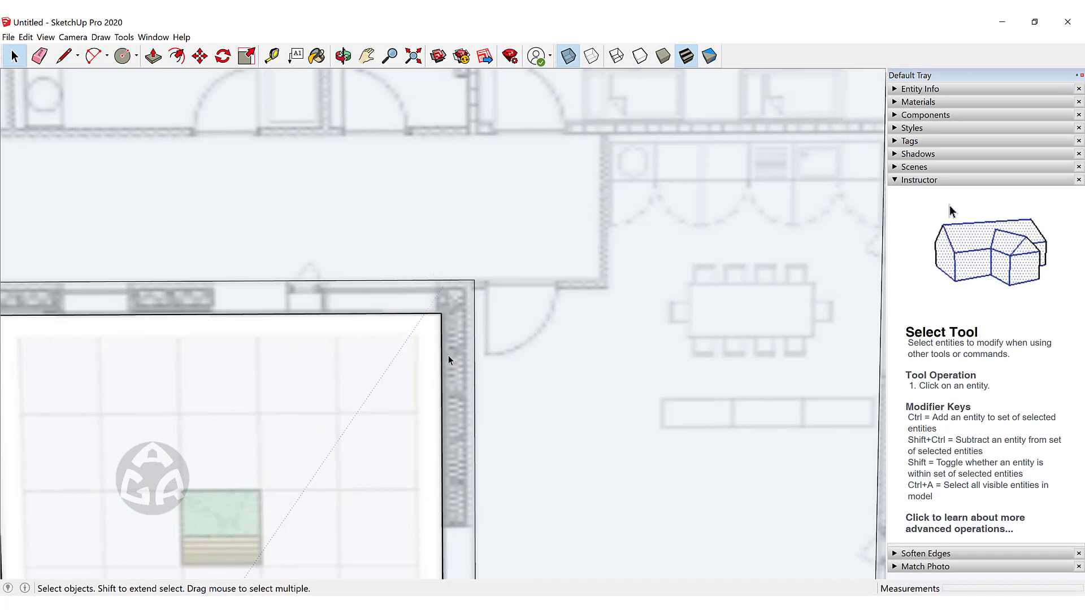
{"action": "middle_click_drag", "start_coordinate": [529, 285], "coordinate": [467, 320]}
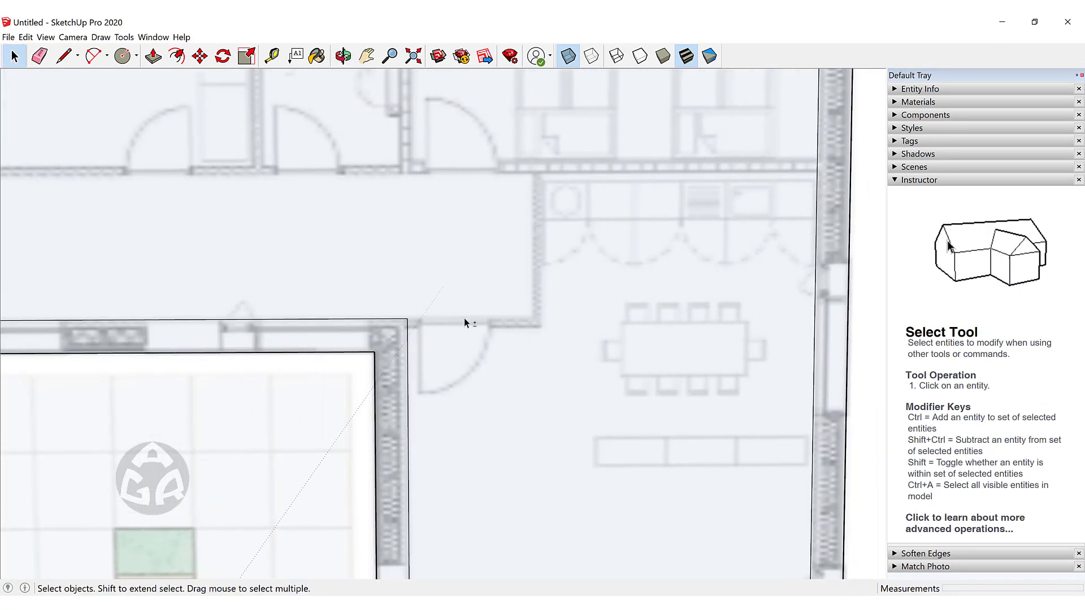
{"action": "key", "text": "l"}
{"action": "scroll", "coordinate": [431, 322], "scroll_direction": "up", "scroll_amount": 2}
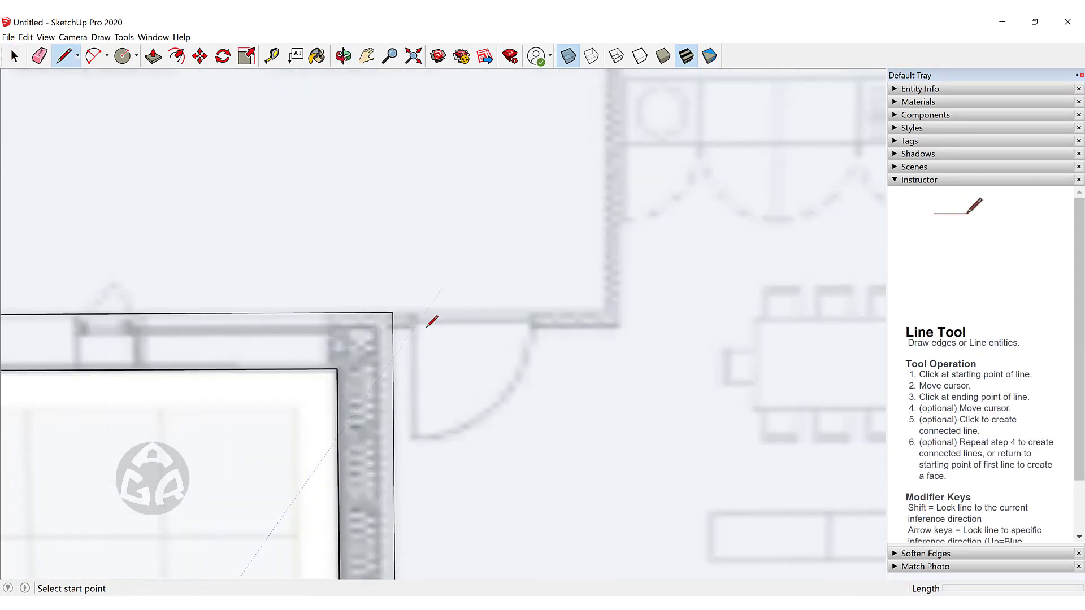
{"action": "left_click", "coordinate": [393, 312]}
{"action": "left_click", "coordinate": [604, 313]}
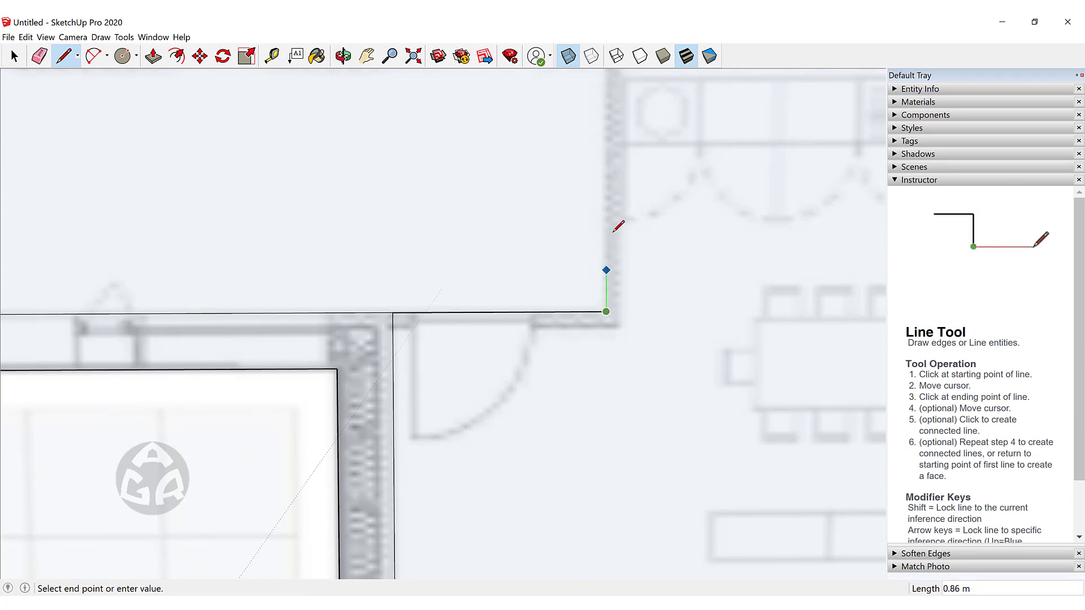
{"action": "mouse_move", "coordinate": [611, 233]}
{"action": "middle_mouse_down"}
{"action": "mouse_move", "coordinate": [606, 273]}
{"action": "mouse_move", "coordinate": [602, 223]}
{"action": "middle_mouse_up"}
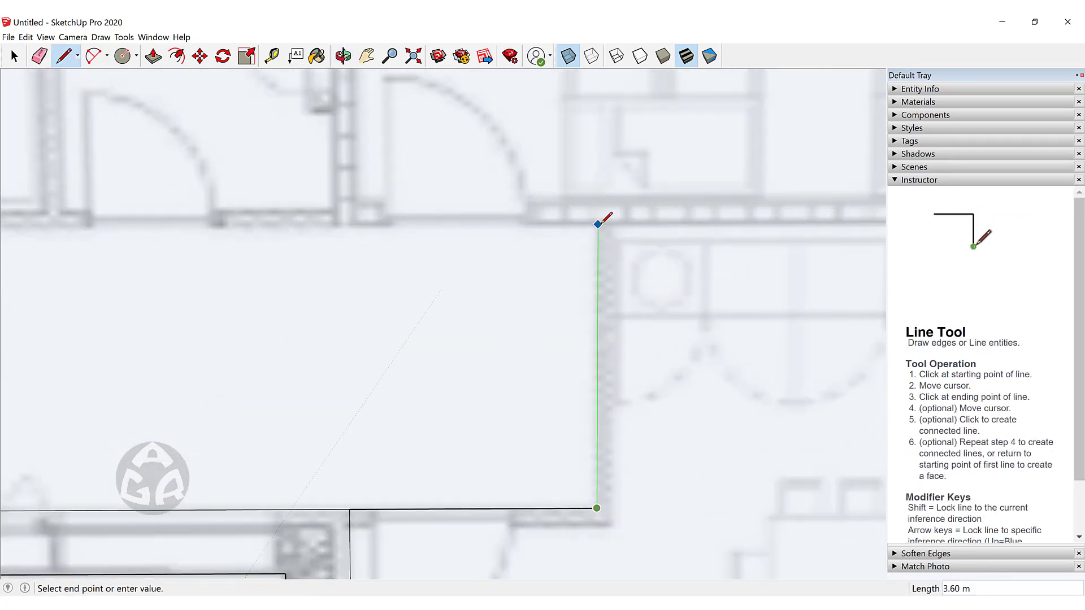
{"action": "left_click", "coordinate": [598, 224]}
Draw the corridor's upper wall line right to the exterior wall's inner face and left to the corridor's upper-left corner
{"action": "scroll", "coordinate": [599, 224], "scroll_direction": "down", "scroll_amount": 4}
{"action": "middle_click_drag", "start_coordinate": [730, 224], "coordinate": [490, 242], "text": "shift"}
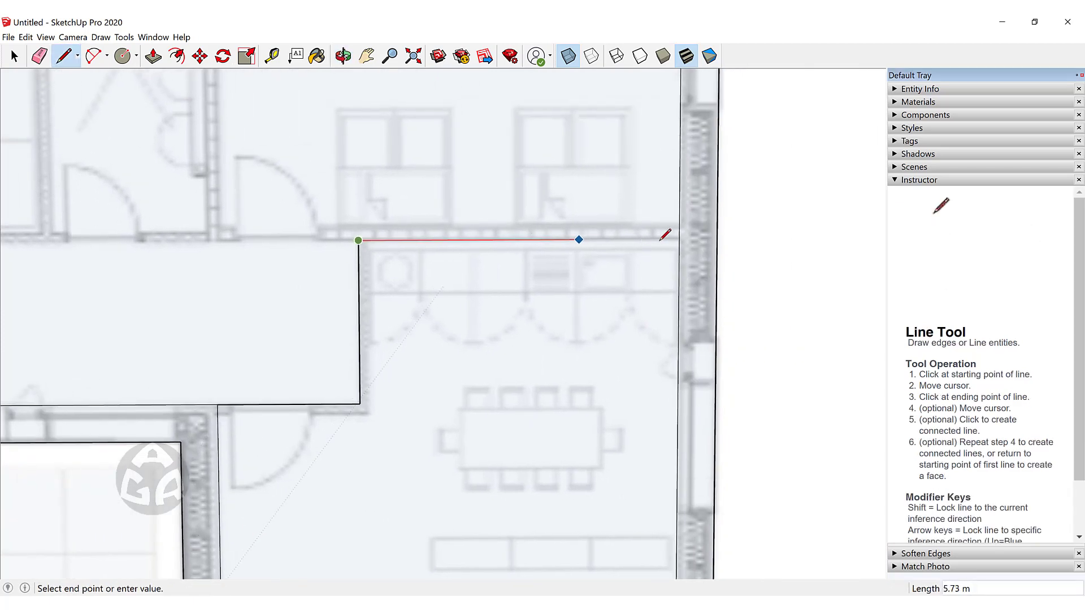
{"action": "left_click", "coordinate": [679, 240]}
{"action": "left_click", "coordinate": [358, 241]}
{"action": "middle_click_drag", "start_coordinate": [207, 234], "coordinate": [763, 215], "text": "shift"}
{"action": "middle_click_drag", "start_coordinate": [239, 215], "coordinate": [630, 209], "text": "shift"}
{"action": "scroll", "coordinate": [416, 210], "scroll_direction": "up", "scroll_amount": 4}
{"action": "left_click", "coordinate": [415, 211]}
Draw the corridor's left wall line down along the rooms and extend the upper-left corner's lines to the exterior walls' inner faces
{"action": "scroll", "coordinate": [421, 262], "scroll_direction": "down", "scroll_amount": 2}
{"action": "scroll", "coordinate": [422, 328], "scroll_direction": "down", "scroll_amount": 4}
{"action": "middle_click_drag", "start_coordinate": [421, 456], "coordinate": [412, 122], "text": "shift"}
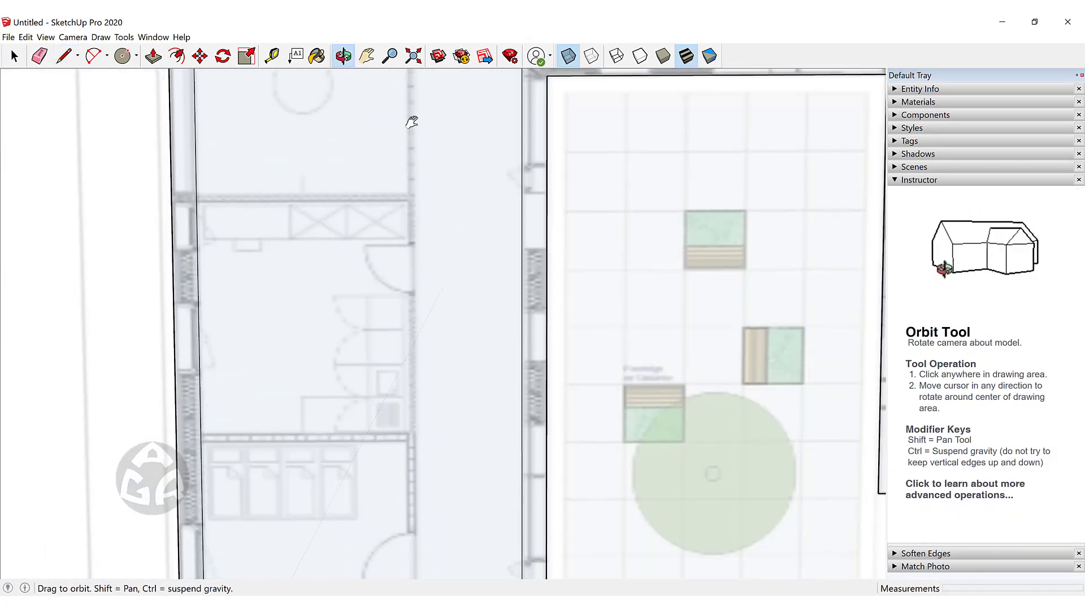
{"action": "middle_click_drag", "start_coordinate": [415, 503], "coordinate": [392, 134], "text": "shift"}
{"action": "scroll", "coordinate": [411, 345], "scroll_direction": "up", "scroll_amount": 3}
{"action": "mouse_move", "coordinate": [392, 401]}
{"action": "middle_mouse_down", "text": "shift"}
{"action": "mouse_move", "coordinate": [411, 158]}
{"action": "mouse_move", "coordinate": [390, 418]}
{"action": "middle_mouse_up", "text": "shift"}
{"action": "left_click", "coordinate": [411, 356]}
{"action": "scroll", "coordinate": [411, 332], "scroll_direction": "down", "scroll_amount": 6}
{"action": "scroll", "coordinate": [390, 258], "scroll_direction": "up", "scroll_amount": 4}
{"action": "left_click", "coordinate": [379, 281]}
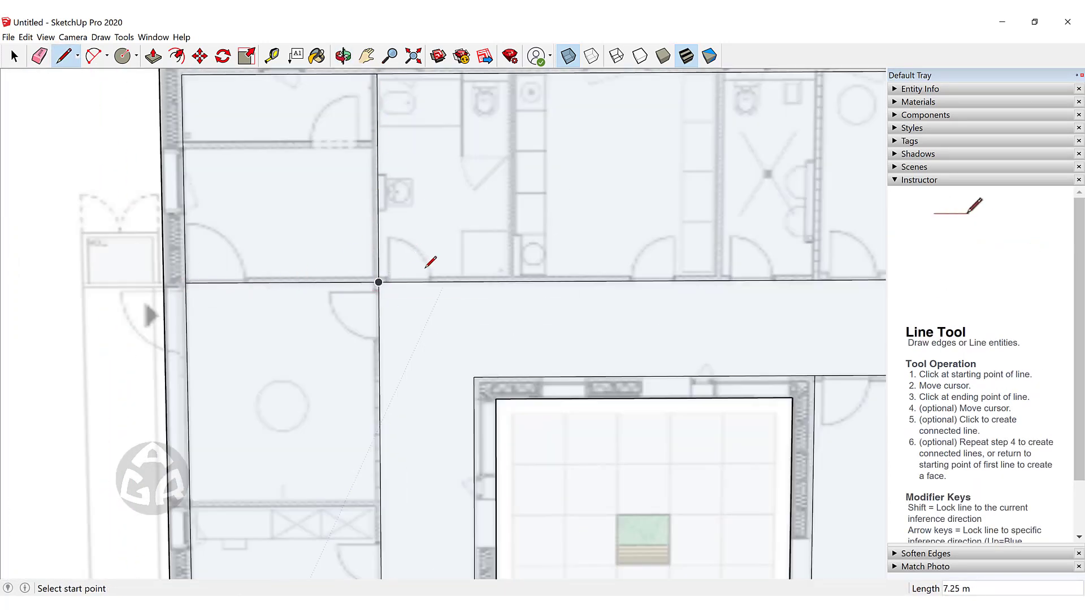
{"action": "middle_click_drag", "start_coordinate": [588, 260], "coordinate": [375, 256], "text": "shift"}
{"action": "middle_click_drag", "start_coordinate": [752, 246], "coordinate": [497, 237], "text": "shift"}
{"action": "scroll", "coordinate": [641, 254], "scroll_direction": "up", "scroll_amount": 4}
{"action": "left_click", "coordinate": [643, 252]}
{"action": "scroll", "coordinate": [380, 249], "scroll_direction": "down", "scroll_amount": 1}
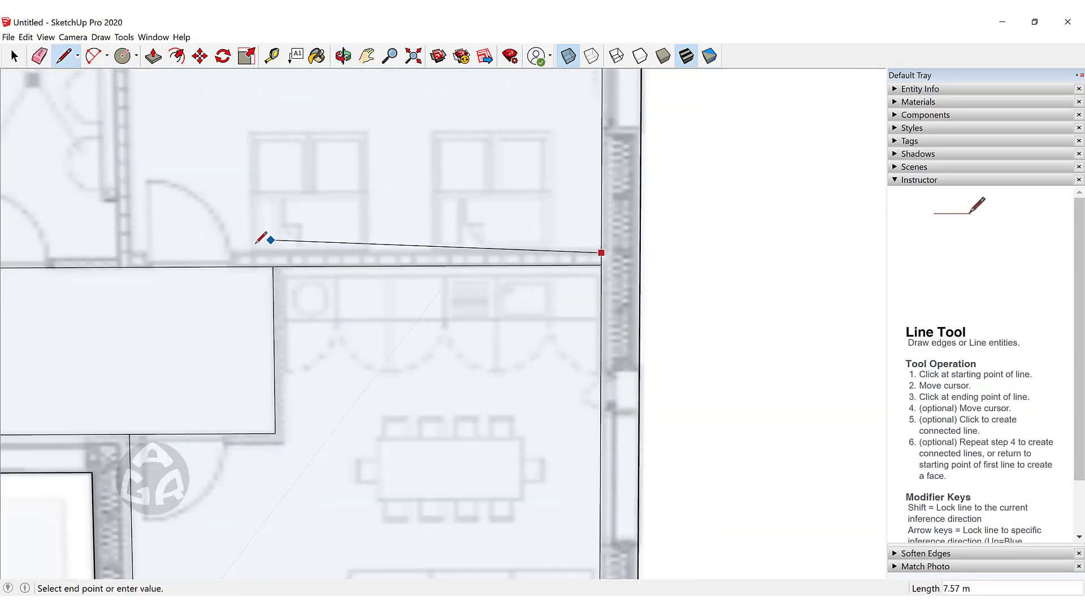
{"action": "scroll", "coordinate": [258, 243], "scroll_direction": "down", "scroll_amount": 3}
{"action": "middle_click_drag", "start_coordinate": [54, 260], "coordinate": [464, 242], "text": "shift"}
{"action": "key", "text": "Escape"}
Draw the second line of the corridor's upper wall, about 33.85 m, between the inner faces of the right and left exterior walls
{"action": "middle_click_drag", "start_coordinate": [842, 230], "coordinate": [650, 245], "text": "shift"}
{"action": "scroll", "coordinate": [667, 245], "scroll_direction": "up", "scroll_amount": 4}
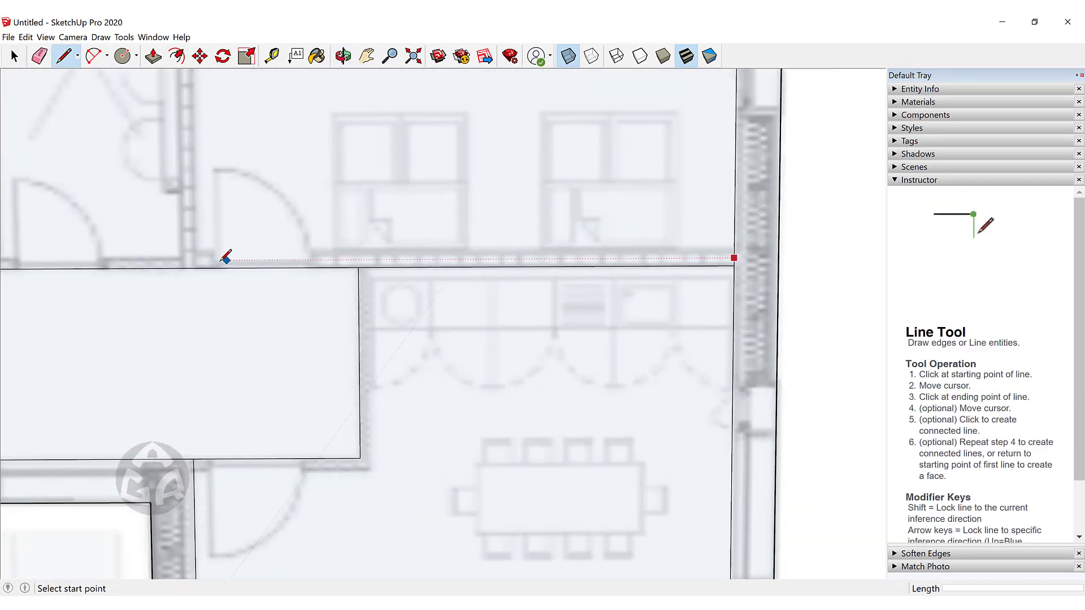
{"action": "left_click", "coordinate": [178, 259]}
{"action": "scroll", "coordinate": [144, 257], "scroll_direction": "down", "scroll_amount": 1}
{"action": "middle_click_drag", "start_coordinate": [142, 259], "coordinate": [537, 274], "text": "shift"}
{"action": "scroll", "coordinate": [107, 283], "scroll_direction": "down", "scroll_amount": 3}
{"action": "middle_click_drag", "start_coordinate": [107, 283], "coordinate": [678, 283], "text": "shift"}
{"action": "scroll", "coordinate": [249, 285], "scroll_direction": "up", "scroll_amount": 2}
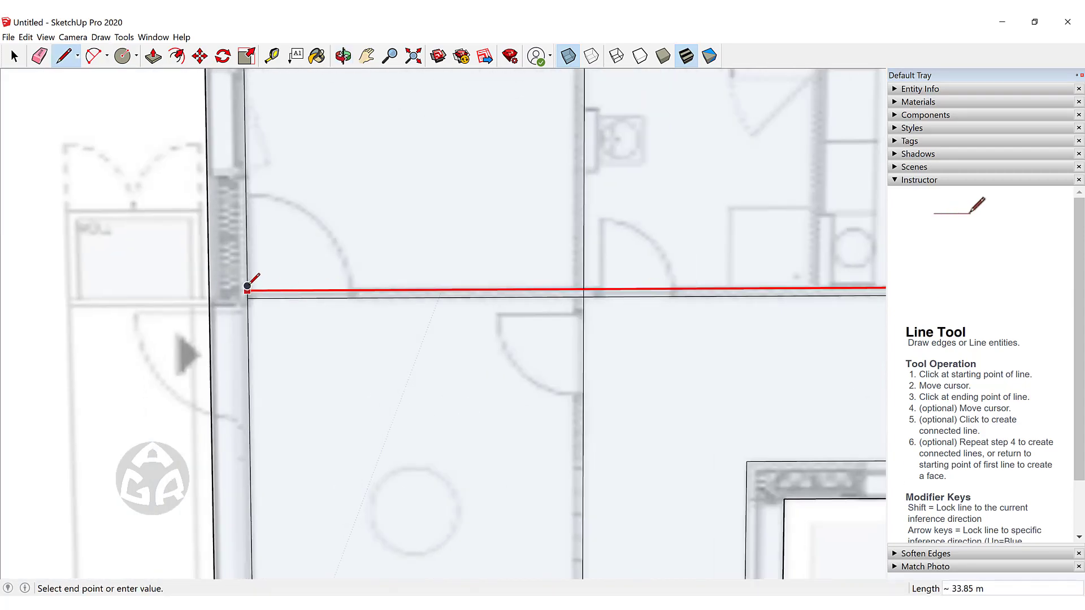
{"action": "left_click", "coordinate": [247, 286]}
Draw the second line of the corridor's left wall from the upper exterior wall's inner face down to the lower exterior wall's inner face
{"action": "scroll", "coordinate": [418, 189], "scroll_direction": "down", "scroll_amount": 3}
{"action": "middle_click_drag", "start_coordinate": [511, 205], "coordinate": [451, 340], "text": "shift"}
{"action": "scroll", "coordinate": [443, 189], "scroll_direction": "up", "scroll_amount": 5}
{"action": "left_click", "coordinate": [443, 189]}
{"action": "scroll", "coordinate": [446, 239], "scroll_direction": "down", "scroll_amount": 3}
{"action": "middle_click_drag", "start_coordinate": [447, 497], "coordinate": [414, 197], "text": "shift"}
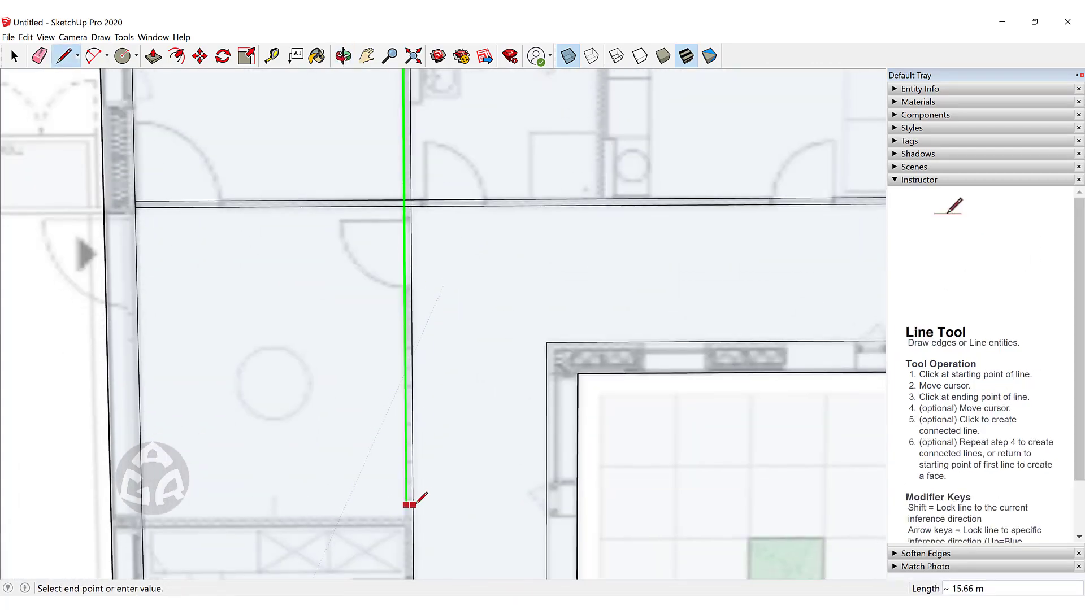
{"action": "middle_click_drag", "start_coordinate": [415, 504], "coordinate": [409, 169], "text": "shift"}
{"action": "middle_click_drag", "start_coordinate": [415, 452], "coordinate": [396, 169], "text": "shift"}
{"action": "middle_click_drag", "start_coordinate": [393, 509], "coordinate": [392, 413], "text": "shift"}
{"action": "scroll", "coordinate": [387, 437], "scroll_direction": "up", "scroll_amount": 2}
{"action": "left_click", "coordinate": [386, 437]}
Draw both lines, about 7.07 m long, of the partition between the shower room and the lowest bedroom in the left wing
{"action": "scroll", "coordinate": [416, 390], "scroll_direction": "down", "scroll_amount": 4}
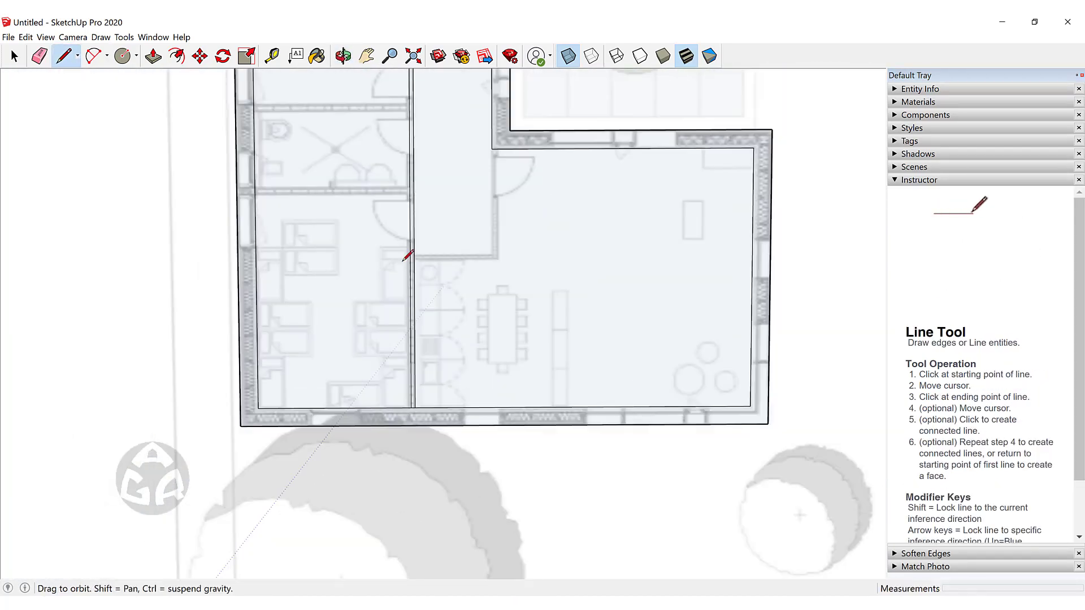
{"action": "scroll", "coordinate": [322, 259], "scroll_direction": "up", "scroll_amount": 2}
{"action": "left_click", "coordinate": [233, 262]}
{"action": "left_click", "coordinate": [443, 252]}
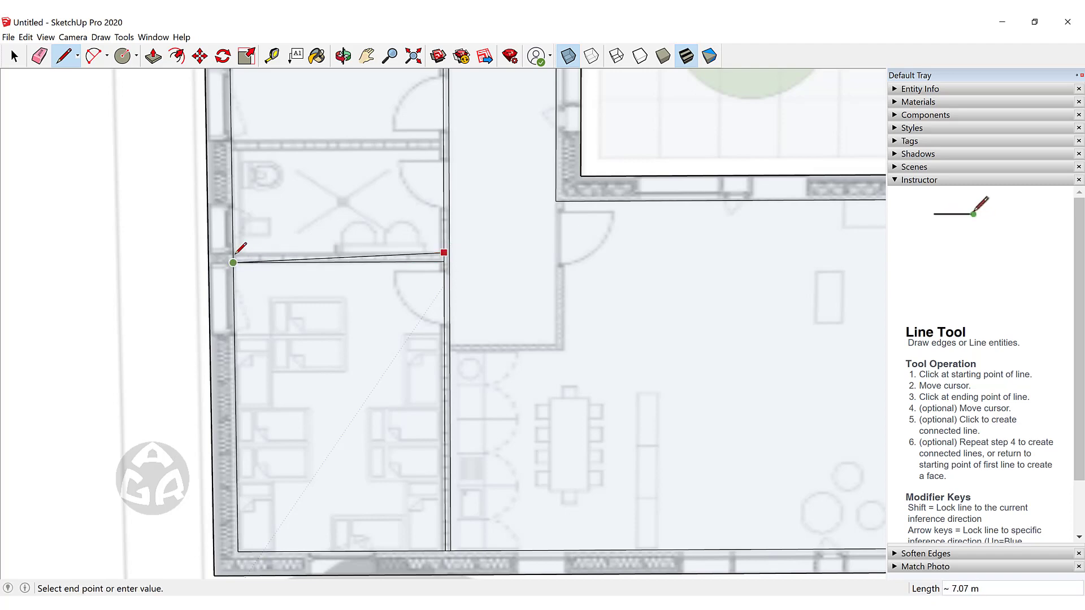
{"action": "left_click", "coordinate": [233, 253]}
Draw both lines of the partition between the shower room and the four-bed room above it in the left wing
{"action": "middle_click_drag", "start_coordinate": [341, 212], "coordinate": [338, 353], "text": "shift"}
{"action": "scroll", "coordinate": [320, 316], "scroll_direction": "up", "scroll_amount": 2}
{"action": "left_click", "coordinate": [192, 289]}
{"action": "left_click", "coordinate": [481, 287]}
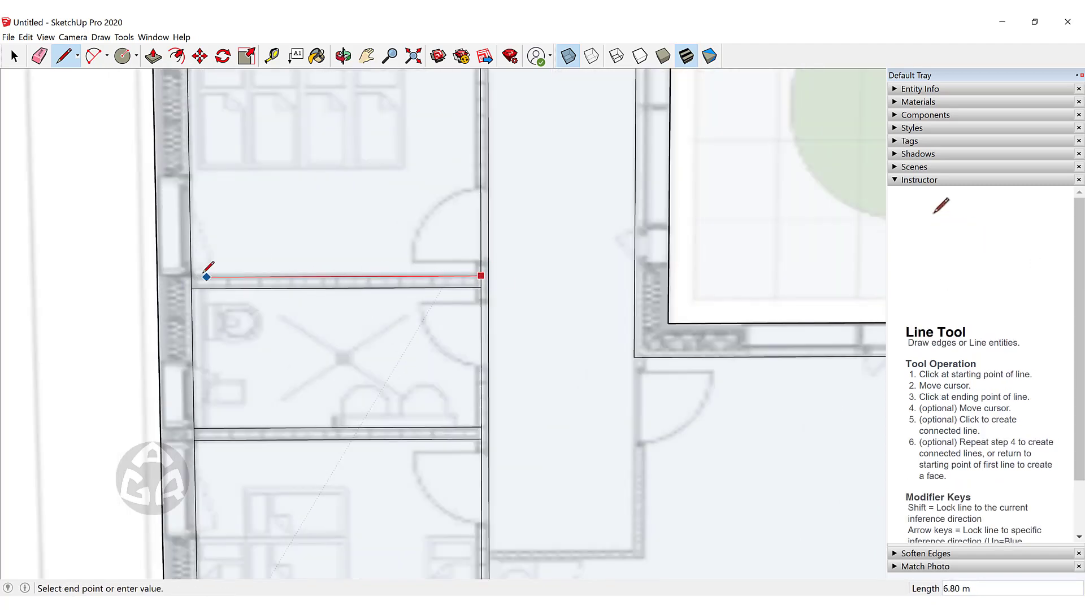
{"action": "middle_click_drag", "start_coordinate": [204, 272], "coordinate": [165, 273]}
Draw the remaining cross partitions of the left wing as double lines, up to the one below the upper-left corner room
{"action": "key", "text": "Escape"}
{"action": "left_click", "coordinate": [486, 328]}
{"action": "key", "text": "Escape"}
{"action": "left_click", "coordinate": [180, 299]}
{"action": "key", "text": "Escape"}
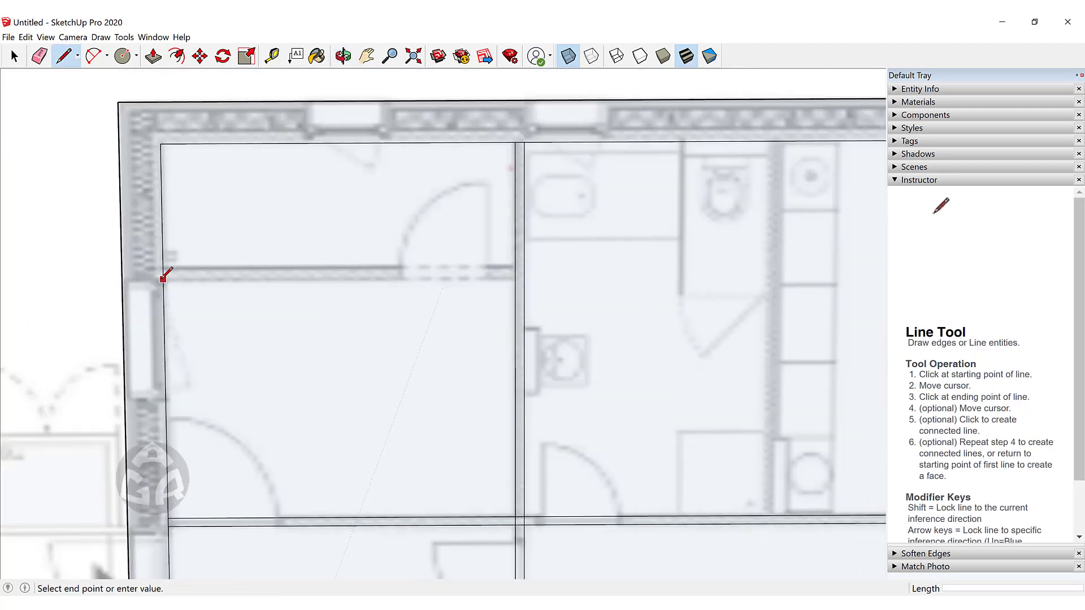
{"action": "middle_click_drag", "start_coordinate": [772, 148], "coordinate": [425, 161], "text": "shift"}
{"action": "scroll", "coordinate": [425, 161], "scroll_direction": "up", "scroll_amount": 1}
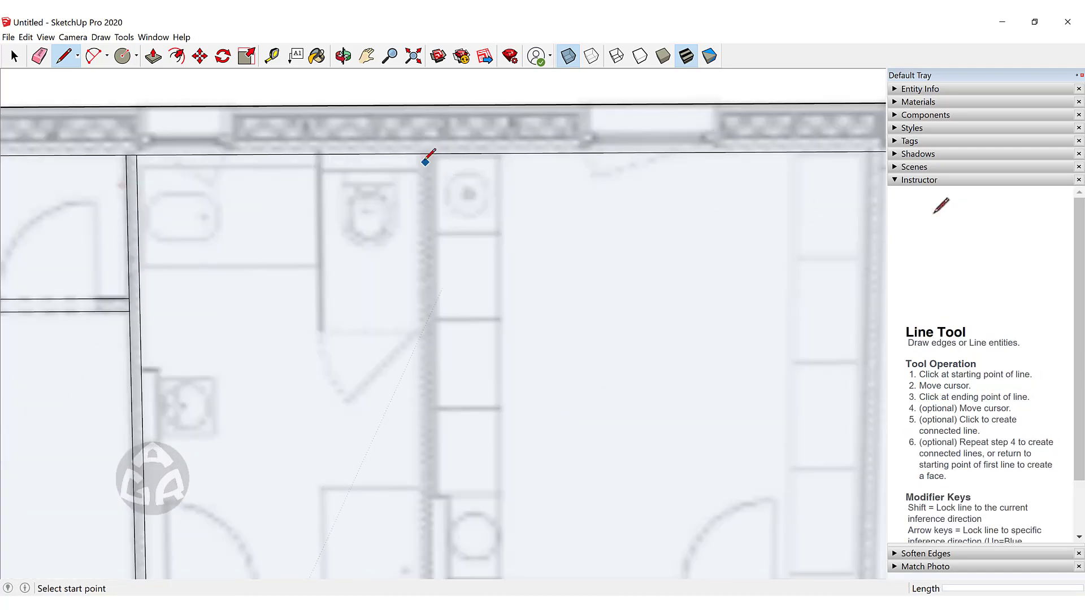
Draw both lines of the partition on the right side of the upper bathroom, between the exterior wall and the corridor wall
{"action": "left_click", "coordinate": [423, 154]}
{"action": "scroll", "coordinate": [425, 302], "scroll_direction": "down", "scroll_amount": 2}
{"action": "scroll", "coordinate": [427, 516], "scroll_direction": "up", "scroll_amount": 3}
{"action": "left_click", "coordinate": [428, 517]}
{"action": "left_click", "coordinate": [436, 516]}
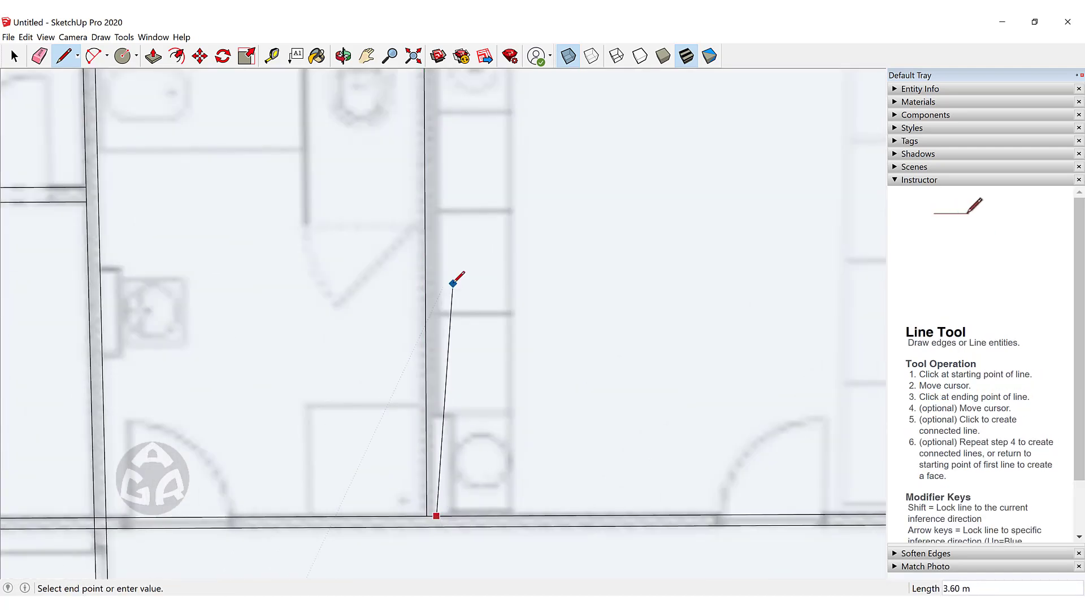
{"action": "middle_click_drag", "start_coordinate": [450, 79], "coordinate": [452, 315], "text": "shift"}
{"action": "left_click", "coordinate": [440, 257]}
{"action": "scroll", "coordinate": [440, 256], "scroll_direction": "down", "scroll_amount": 1}
Draw both lines of the partition on the left side of the upper row's shower room, from exterior wall to corridor wall
{"action": "middle_click_drag", "start_coordinate": [871, 261], "coordinate": [476, 211], "text": "shift"}
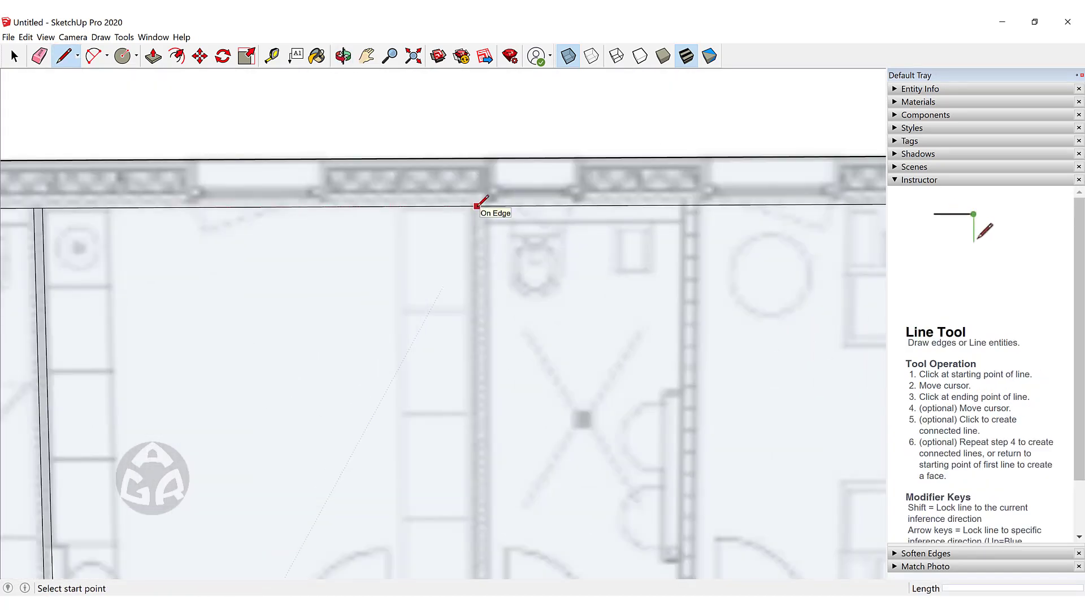
{"action": "left_click", "coordinate": [477, 207]}
{"action": "middle_click_drag", "start_coordinate": [488, 473], "coordinate": [474, 286], "text": "shift"}
{"action": "left_click", "coordinate": [466, 446]}
{"action": "middle_click_drag", "start_coordinate": [477, 84], "coordinate": [472, 281], "text": "shift"}
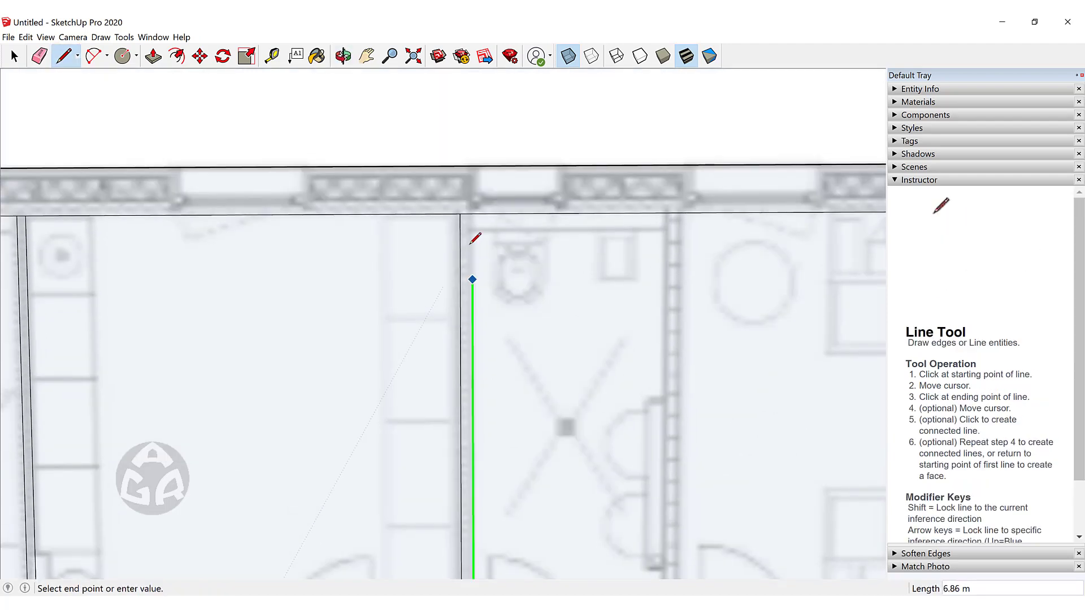
{"action": "left_click", "coordinate": [472, 216]}
Draw both lines, about 7.55 m long, of the partition between the upper shower room and the upper-right bedroom
{"action": "middle_click_drag", "start_coordinate": [655, 221], "coordinate": [529, 184], "text": "shift"}
{"action": "left_click", "coordinate": [538, 179]}
{"action": "middle_click_drag", "start_coordinate": [553, 415], "coordinate": [534, 232], "text": "shift"}
{"action": "left_click", "coordinate": [524, 422]}
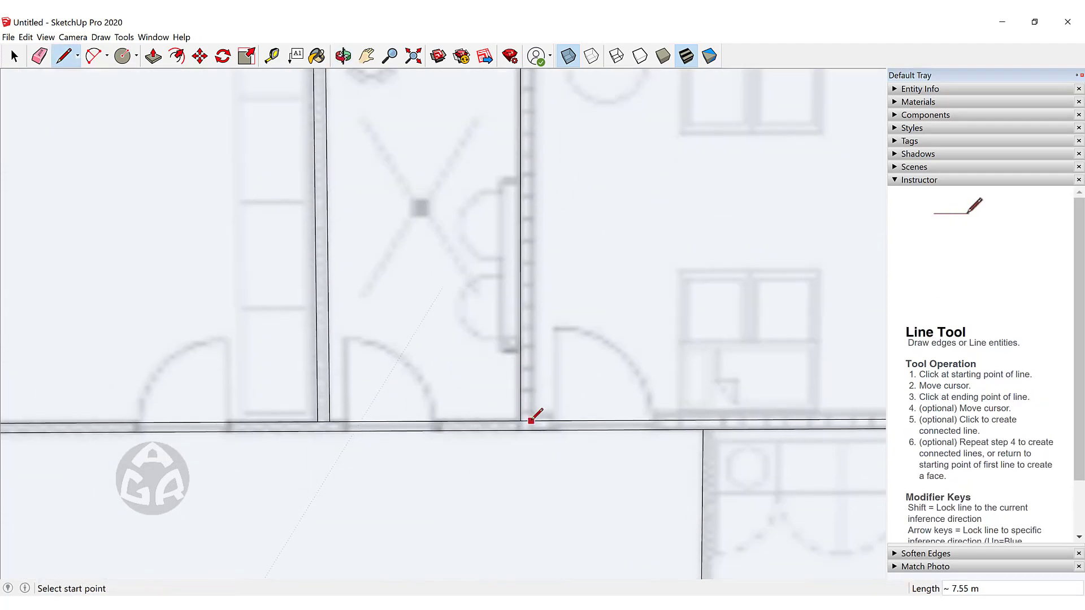
{"action": "left_click", "coordinate": [532, 422]}
{"action": "middle_click_drag", "start_coordinate": [534, 281], "coordinate": [531, 479], "text": "shift"}
{"action": "left_click", "coordinate": [525, 193]}
Draw the corridor end wall's outer line down from the upper corridor wall, and continue it about 3.29 m left to the courtyard wall
{"action": "scroll", "coordinate": [678, 313], "scroll_direction": "down", "scroll_amount": 1}
{"action": "middle_click_drag", "start_coordinate": [829, 324], "coordinate": [463, 255], "text": "shift"}
{"action": "middle_click_drag", "start_coordinate": [373, 503], "coordinate": [419, 226], "text": "shift"}
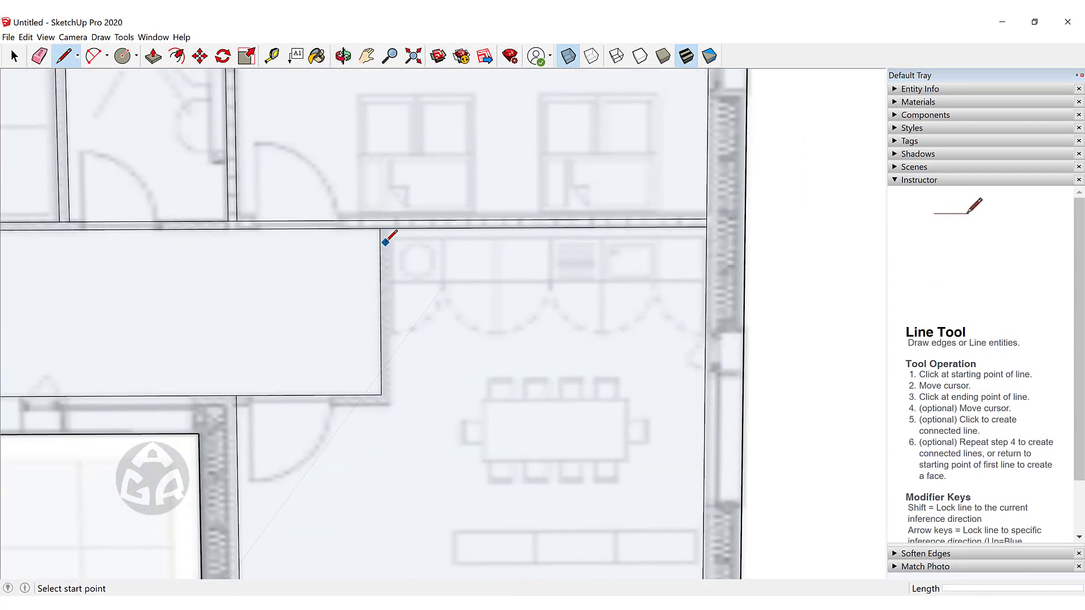
{"action": "scroll", "coordinate": [386, 229], "scroll_direction": "up", "scroll_amount": 4}
{"action": "left_click", "coordinate": [387, 226]}
{"action": "key", "text": "shift"}
{"action": "left_click", "coordinate": [135, 524], "text": "shift"}
{"action": "left_click", "coordinate": [135, 523]}
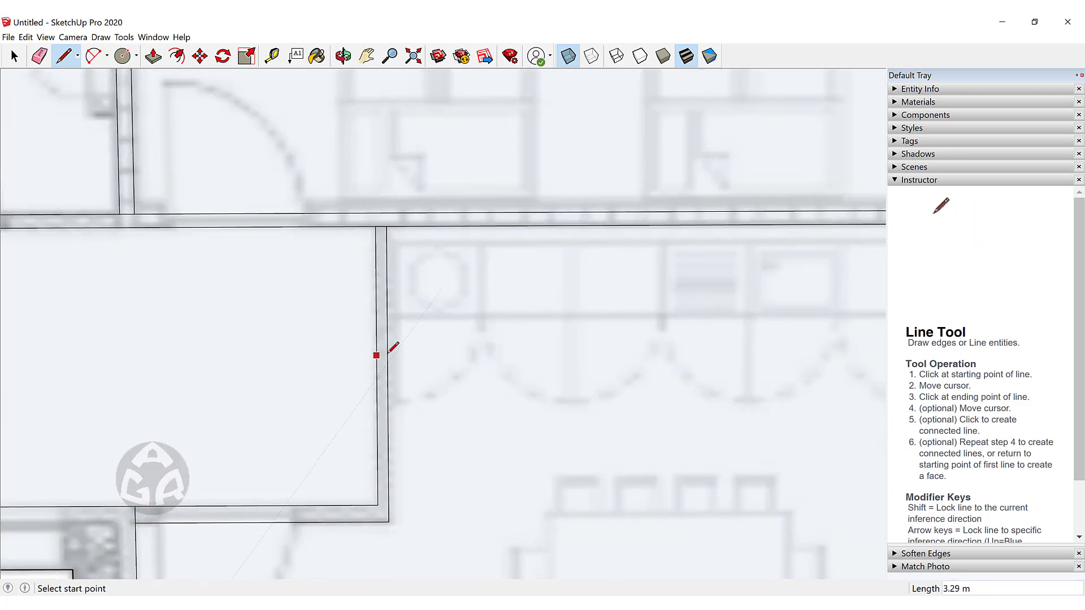
Erase the short exterior-wall edge between the two lines of the corridor's upper wall at its right end
{"action": "scroll", "coordinate": [395, 384], "scroll_direction": "down", "scroll_amount": 3}
{"action": "middle_click_drag", "start_coordinate": [412, 486], "coordinate": [450, 135], "text": "shift"}
{"action": "scroll", "coordinate": [450, 128], "scroll_direction": "down", "scroll_amount": 3}
{"action": "middle_click_drag", "start_coordinate": [364, 156], "coordinate": [637, 202], "text": "shift"}
{"action": "scroll", "coordinate": [630, 238], "scroll_direction": "down", "scroll_amount": 2}
{"action": "middle_click_drag", "start_coordinate": [620, 289], "coordinate": [429, 414], "text": "shift"}
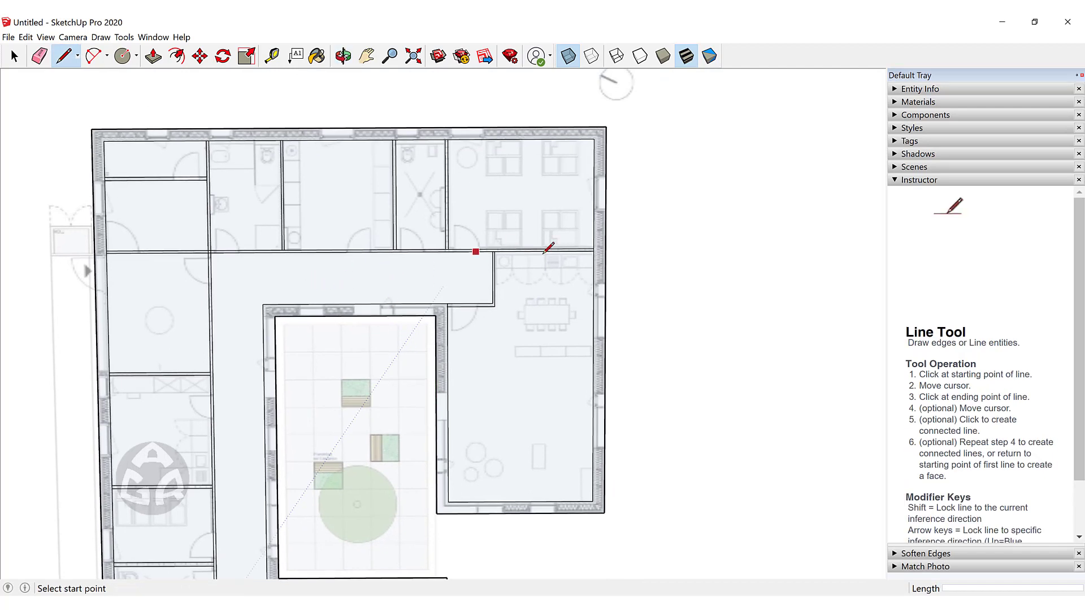
{"action": "scroll", "coordinate": [602, 269], "scroll_direction": "up", "scroll_amount": 3}
{"action": "scroll", "coordinate": [601, 271], "scroll_direction": "up", "scroll_amount": 2}
{"action": "key", "text": "e"}
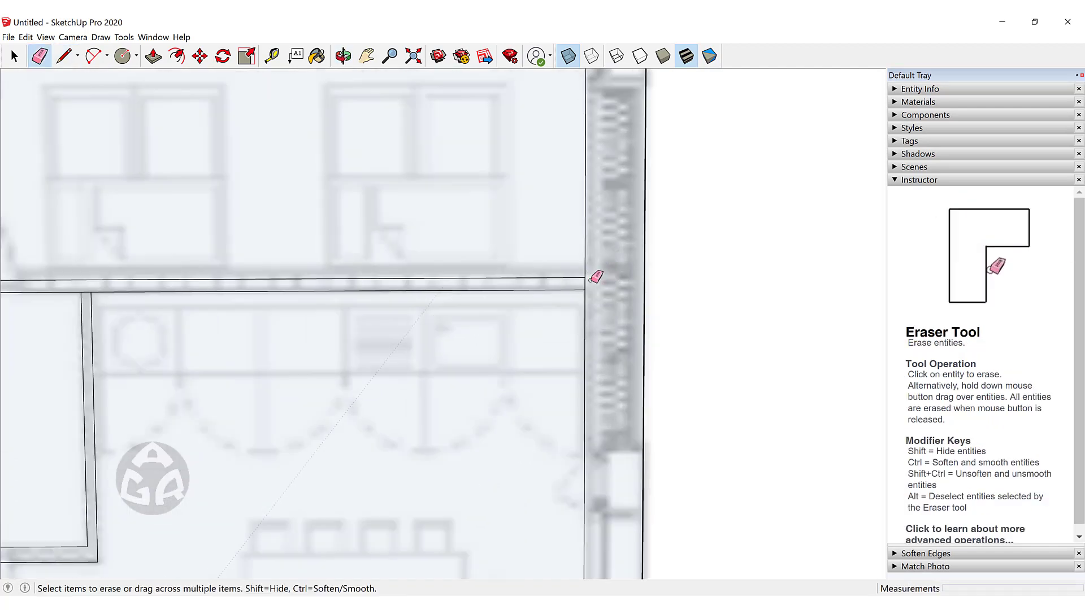
{"action": "scroll", "coordinate": [585, 280], "scroll_direction": "up", "scroll_amount": 2}
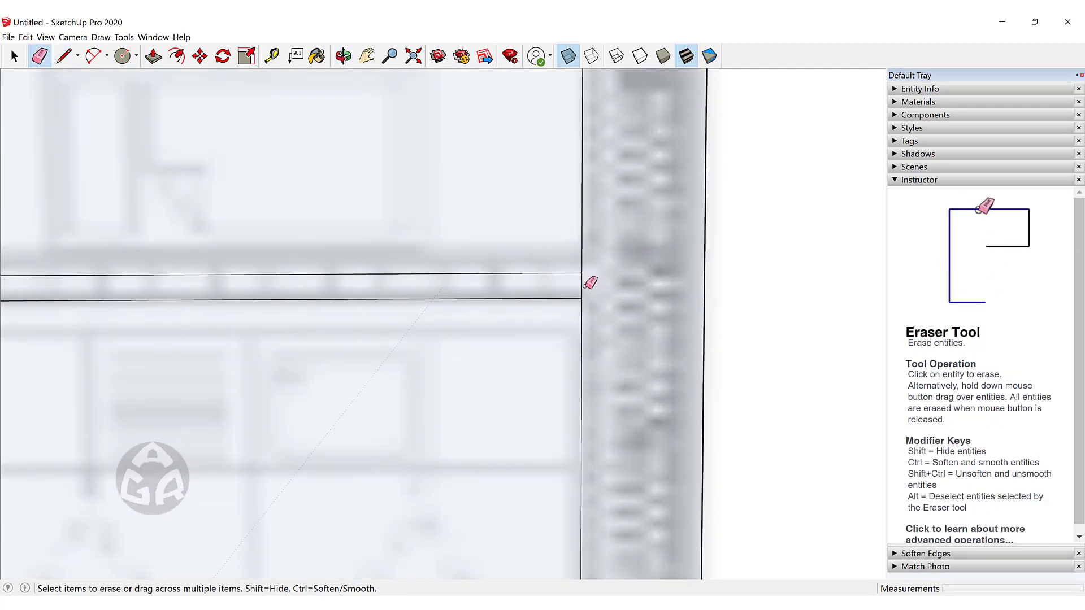
{"action": "left_click", "coordinate": [582, 287]}
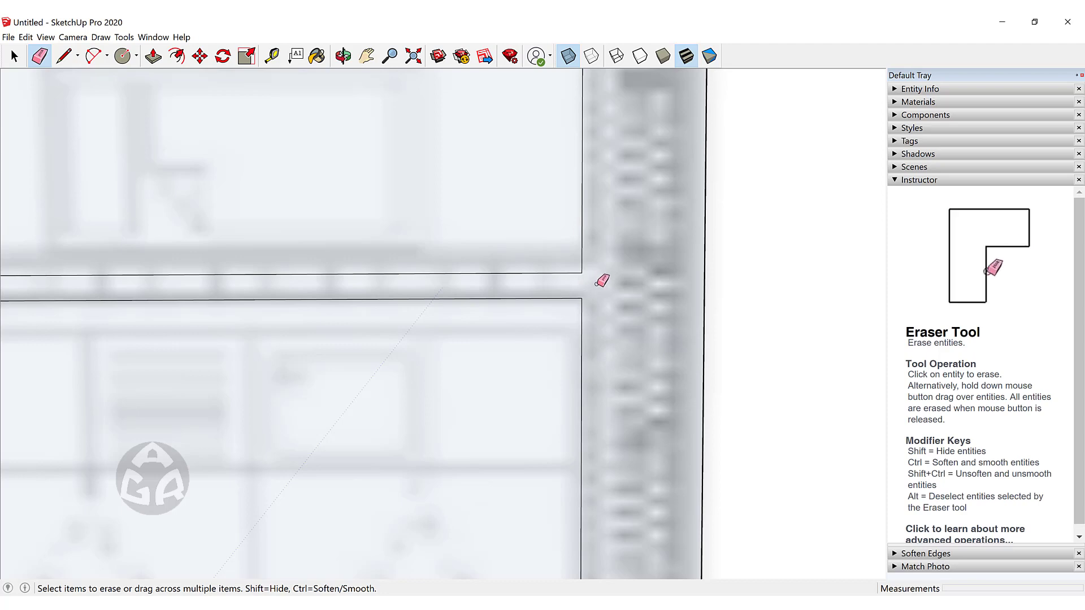
Erase the short edges closing the corridor end wall and the upper-row partitions where they meet the corridor's upper wall
{"action": "scroll", "coordinate": [598, 285], "scroll_direction": "down", "scroll_amount": 5}
{"action": "middle_click_drag", "start_coordinate": [318, 173], "coordinate": [417, 198], "text": "shift"}
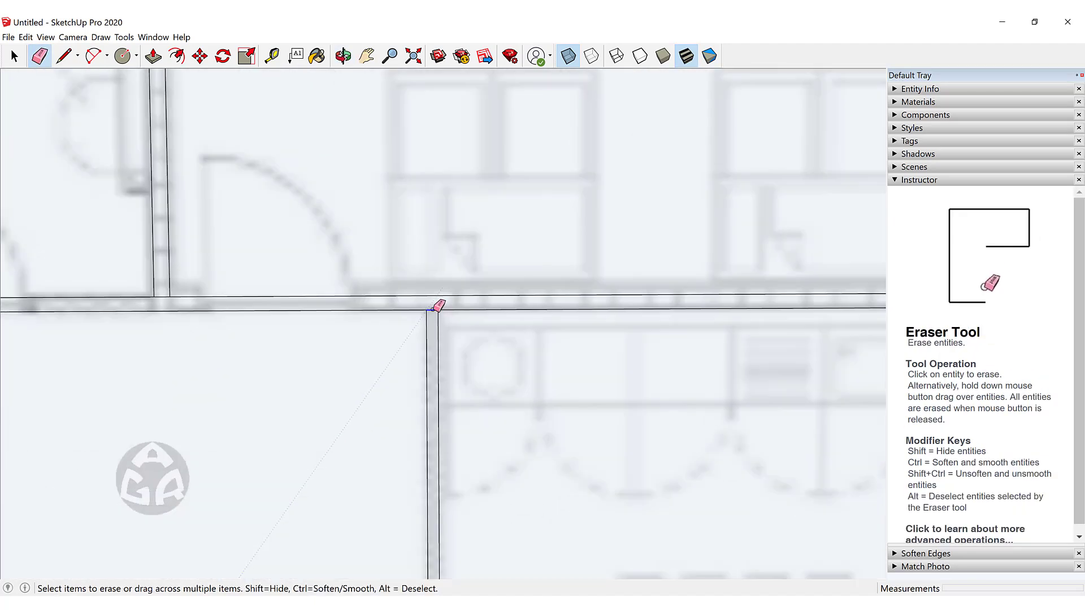
{"action": "scroll", "coordinate": [433, 310], "scroll_direction": "down", "scroll_amount": 5}
{"action": "scroll", "coordinate": [390, 380], "scroll_direction": "up", "scroll_amount": 4}
{"action": "scroll", "coordinate": [378, 355], "scroll_direction": "down", "scroll_amount": 3}
{"action": "scroll", "coordinate": [339, 231], "scroll_direction": "up", "scroll_amount": 3}
{"action": "left_click", "coordinate": [338, 230]}
{"action": "scroll", "coordinate": [339, 231], "scroll_direction": "down", "scroll_amount": 4}
{"action": "scroll", "coordinate": [482, 232], "scroll_direction": "up", "scroll_amount": 4}
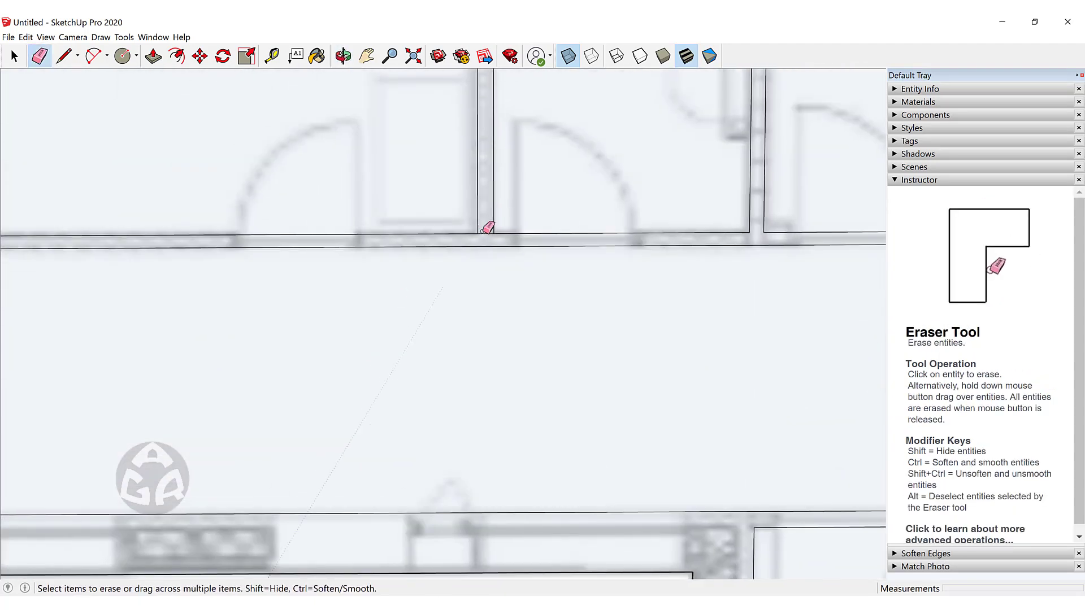
{"action": "mouse_move", "coordinate": [488, 228]}
{"action": "middle_mouse_down"}
{"action": "mouse_move", "coordinate": [194, 235]}
{"action": "mouse_move", "coordinate": [456, 234]}
{"action": "middle_mouse_up"}
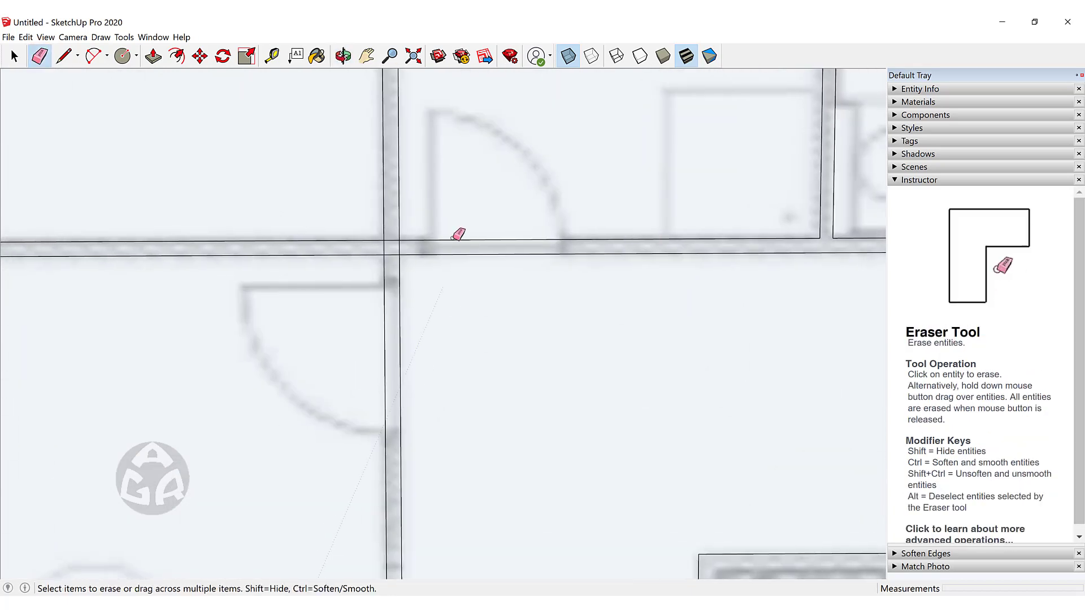
Erase the edges inside the corridor walls' crossing and at the first cross partitions below it along the corridor's left wall
{"action": "left_click", "coordinate": [385, 254]}
{"action": "scroll", "coordinate": [418, 171], "scroll_direction": "down", "scroll_amount": 5}
{"action": "scroll", "coordinate": [400, 284], "scroll_direction": "up", "scroll_amount": 5}
{"action": "left_click", "coordinate": [394, 282]}
{"action": "scroll", "coordinate": [417, 324], "scroll_direction": "down", "scroll_amount": 4}
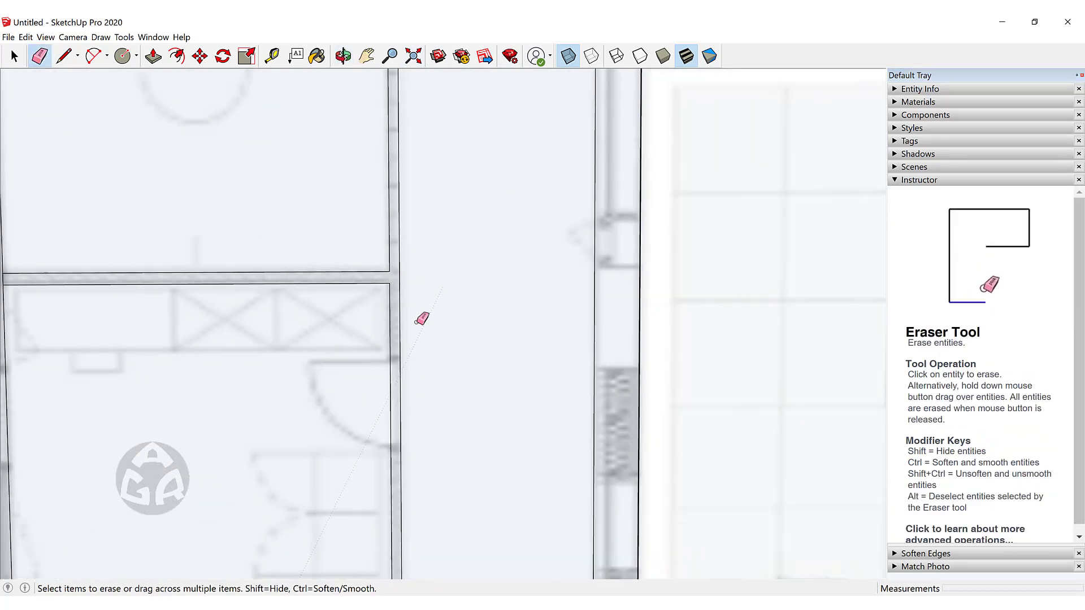
{"action": "scroll", "coordinate": [391, 323], "scroll_direction": "up", "scroll_amount": 4}
{"action": "left_click", "coordinate": [397, 326]}
{"action": "scroll", "coordinate": [398, 327], "scroll_direction": "down", "scroll_amount": 4}
Erase the short edges where the left wing's lower partitions meet the corridor wall and where that wall meets the lower exterior wall
{"action": "middle_click_drag", "start_coordinate": [412, 425], "coordinate": [434, 256], "text": "shift"}
{"action": "scroll", "coordinate": [427, 384], "scroll_direction": "up", "scroll_amount": 2}
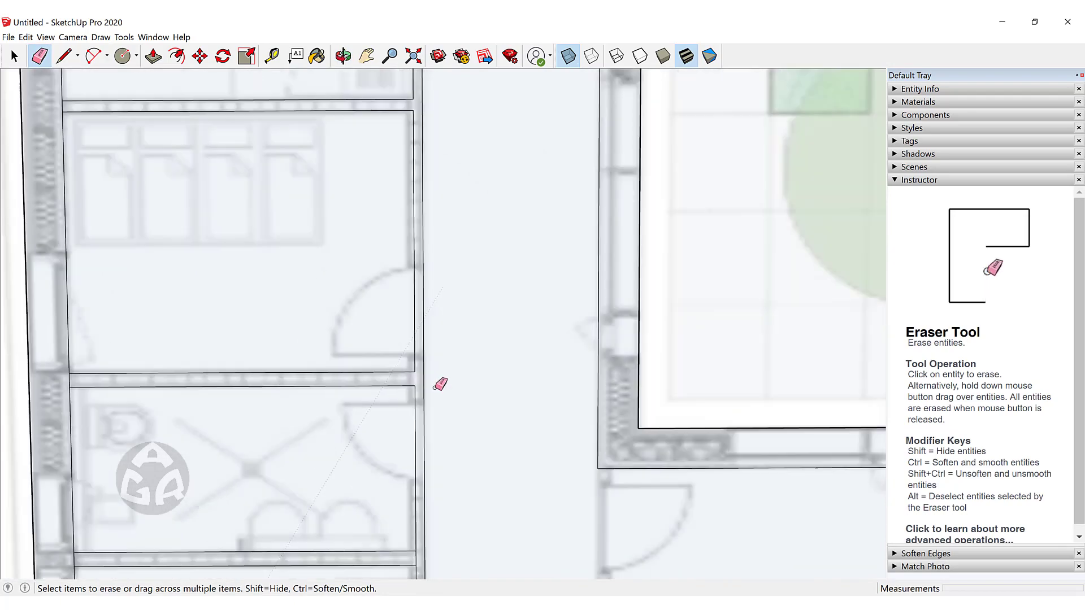
{"action": "middle_click_drag", "start_coordinate": [440, 382], "coordinate": [430, 224], "text": "shift"}
{"action": "scroll", "coordinate": [412, 400], "scroll_direction": "up", "scroll_amount": 2}
{"action": "left_click", "coordinate": [412, 400]}
{"action": "middle_click_drag", "start_coordinate": [427, 479], "coordinate": [443, 51], "text": "shift"}
{"action": "left_click", "coordinate": [436, 445]}
{"action": "scroll", "coordinate": [438, 442], "scroll_direction": "down", "scroll_amount": 2}
Erase the left exterior wall's inner edges at the ends of the left wing's three lowest cross partitions
{"action": "mouse_move", "coordinate": [236, 285]}
{"action": "middle_mouse_down", "text": "shift"}
{"action": "mouse_move", "coordinate": [327, 429]}
{"action": "mouse_move", "coordinate": [355, 500]}
{"action": "middle_mouse_up", "text": "shift"}
{"action": "scroll", "coordinate": [270, 262], "scroll_direction": "up", "scroll_amount": 4}
{"action": "left_click", "coordinate": [270, 262]}
{"action": "middle_click_drag", "start_coordinate": [279, 108], "coordinate": [303, 399], "text": "shift"}
{"action": "left_click", "coordinate": [292, 319]}
{"action": "middle_click_drag", "start_coordinate": [338, 79], "coordinate": [341, 469], "text": "shift"}
{"action": "left_click", "coordinate": [292, 402]}
{"action": "scroll", "coordinate": [341, 284], "scroll_direction": "down", "scroll_amount": 3}
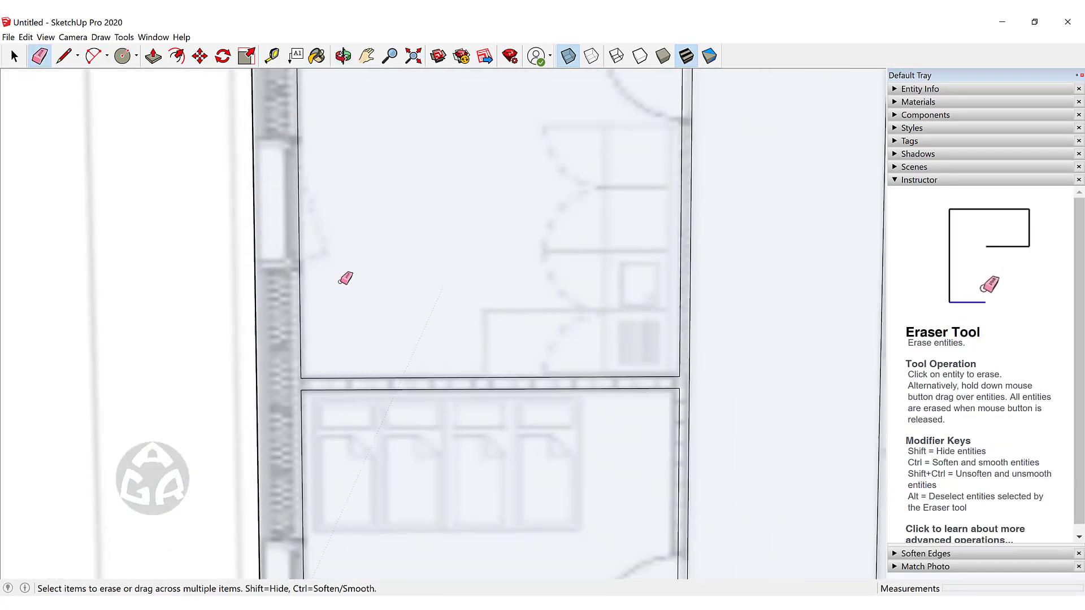
Erase the left exterior wall's inner edges at the partition below the circular-table room and at the corridor-wall extension above it
{"action": "middle_click_drag", "start_coordinate": [341, 141], "coordinate": [336, 418], "text": "shift"}
{"action": "scroll", "coordinate": [296, 339], "scroll_direction": "up", "scroll_amount": 4}
{"action": "left_click", "coordinate": [296, 339]}
{"action": "scroll", "coordinate": [349, 287], "scroll_direction": "down", "scroll_amount": 1}
{"action": "scroll", "coordinate": [350, 287], "scroll_direction": "down", "scroll_amount": 2}
{"action": "middle_click_drag", "start_coordinate": [340, 152], "coordinate": [305, 469], "text": "shift"}
{"action": "scroll", "coordinate": [268, 227], "scroll_direction": "up", "scroll_amount": 2}
{"action": "left_click", "coordinate": [273, 226]}
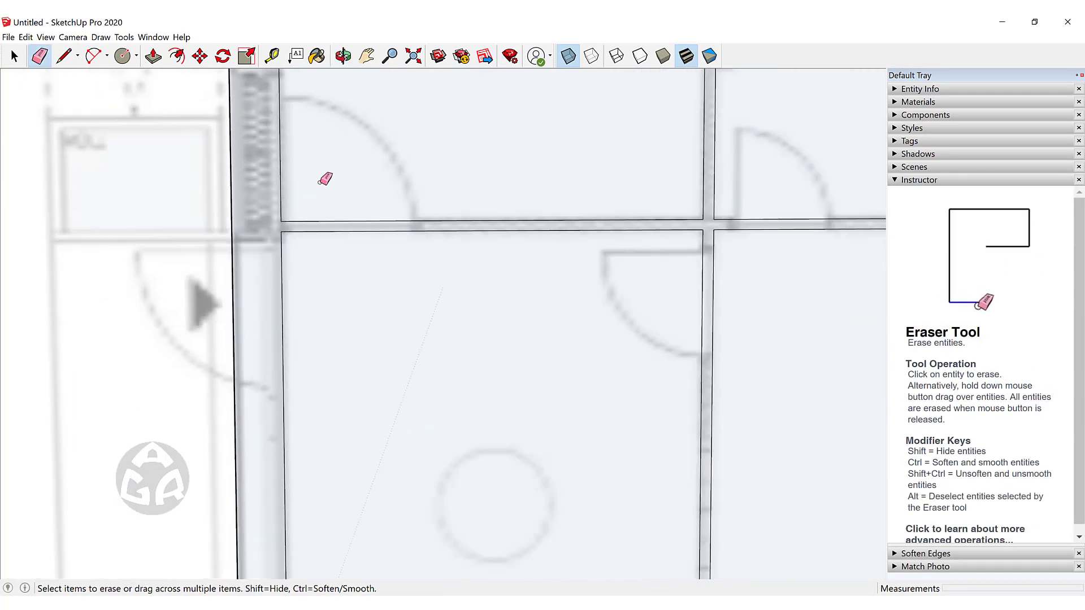
Erase the short edges closing both ends of the partition below the upper-left corner room
{"action": "middle_click_drag", "start_coordinate": [320, 182], "coordinate": [305, 483], "text": "shift"}
{"action": "scroll", "coordinate": [269, 260], "scroll_direction": "up", "scroll_amount": 2}
{"action": "left_click", "coordinate": [269, 257]}
{"action": "left_click", "coordinate": [753, 253]}
Erase the upper exterior wall's short inner edges at the ends of the four vertical partitions
{"action": "middle_click_drag", "start_coordinate": [757, 141], "coordinate": [682, 260], "text": "shift"}
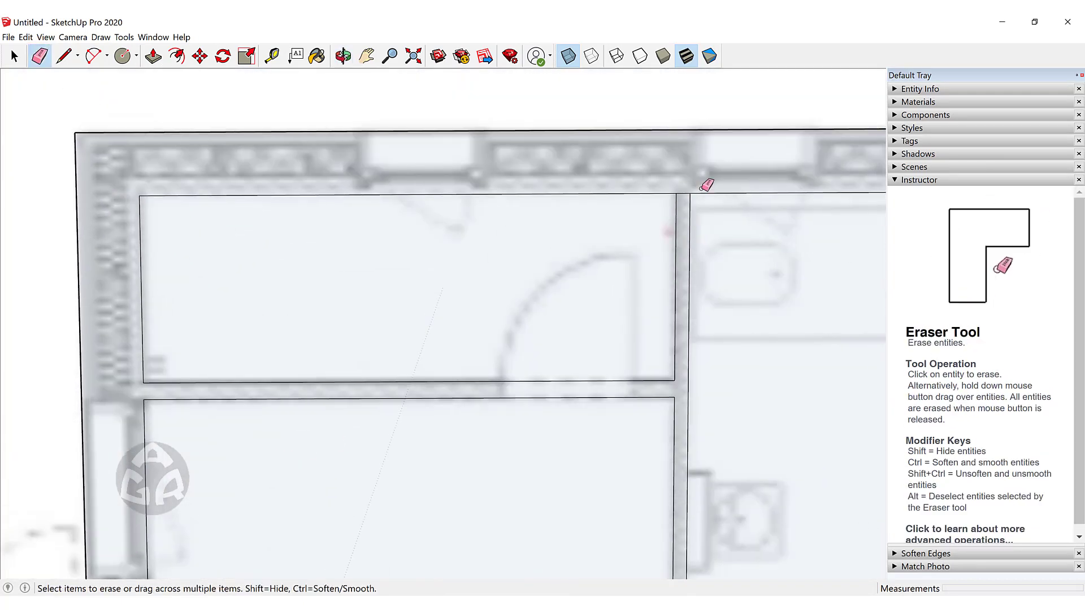
{"action": "left_click", "coordinate": [682, 195]}
{"action": "mouse_move", "coordinate": [742, 225]}
{"action": "middle_mouse_down", "text": "shift"}
{"action": "mouse_move", "coordinate": [363, 254]}
{"action": "mouse_move", "coordinate": [176, 253]}
{"action": "middle_mouse_up", "text": "shift"}
{"action": "left_click", "coordinate": [504, 219]}
{"action": "scroll", "coordinate": [505, 219], "scroll_direction": "down", "scroll_amount": 2}
{"action": "middle_click_drag", "start_coordinate": [802, 198], "coordinate": [407, 187], "text": "shift"}
{"action": "scroll", "coordinate": [497, 193], "scroll_direction": "up", "scroll_amount": 2}
{"action": "left_click", "coordinate": [468, 214]}
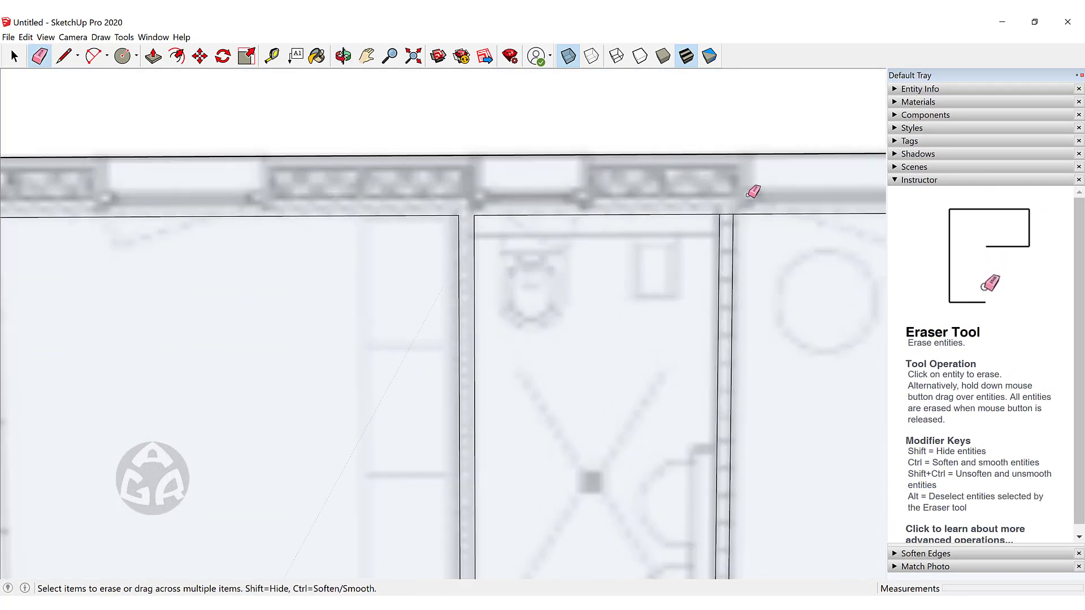
{"action": "scroll", "coordinate": [723, 195], "scroll_direction": "down", "scroll_amount": 2}
{"action": "left_click", "coordinate": [719, 201]}
Draw about 0.17 m jamb lines across the corridor wall at the upper-right bedroom's door and erase the wall lines between them
{"action": "middle_click_drag", "start_coordinate": [738, 218], "coordinate": [299, 104], "text": "shift"}
{"action": "middle_click_drag", "start_coordinate": [364, 431], "coordinate": [865, 291], "text": "shift"}
{"action": "scroll", "coordinate": [595, 283], "scroll_direction": "down", "scroll_amount": 4}
{"action": "middle_click_drag", "start_coordinate": [700, 253], "coordinate": [553, 216], "text": "shift"}
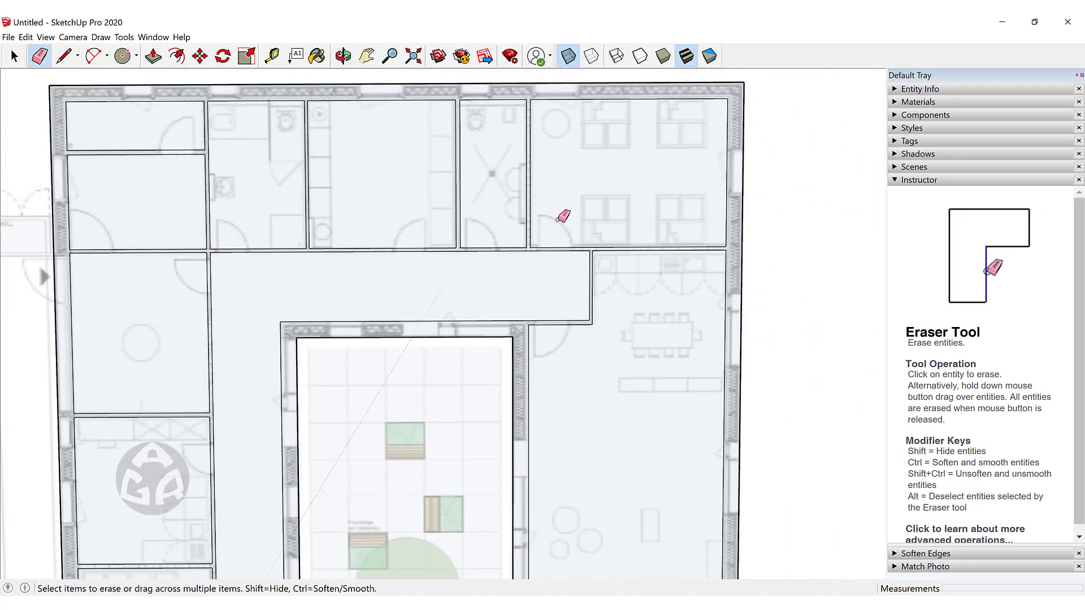
{"action": "key", "text": "space"}
{"action": "scroll", "coordinate": [570, 215], "scroll_direction": "up", "scroll_amount": 2}
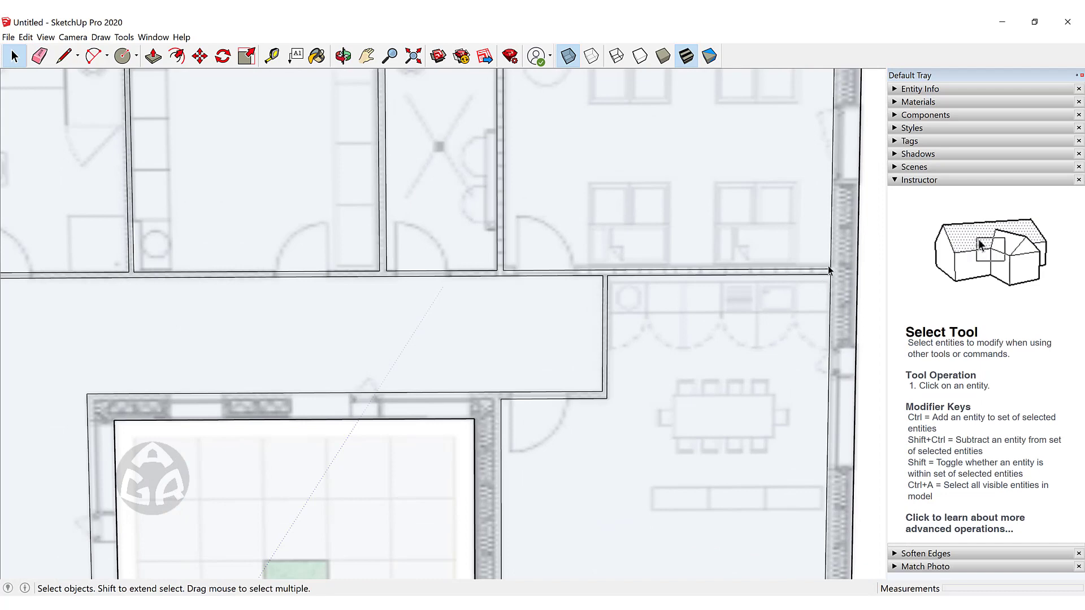
{"action": "scroll", "coordinate": [576, 254], "scroll_direction": "up", "scroll_amount": 3}
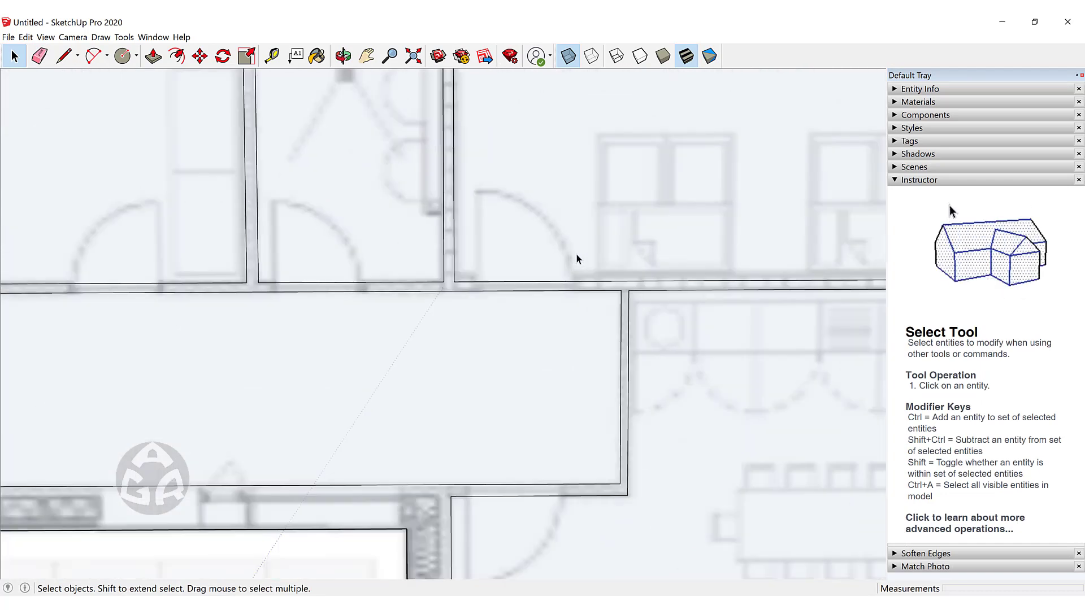
{"action": "key", "text": "l"}
{"action": "scroll", "coordinate": [571, 283], "scroll_direction": "up", "scroll_amount": 2}
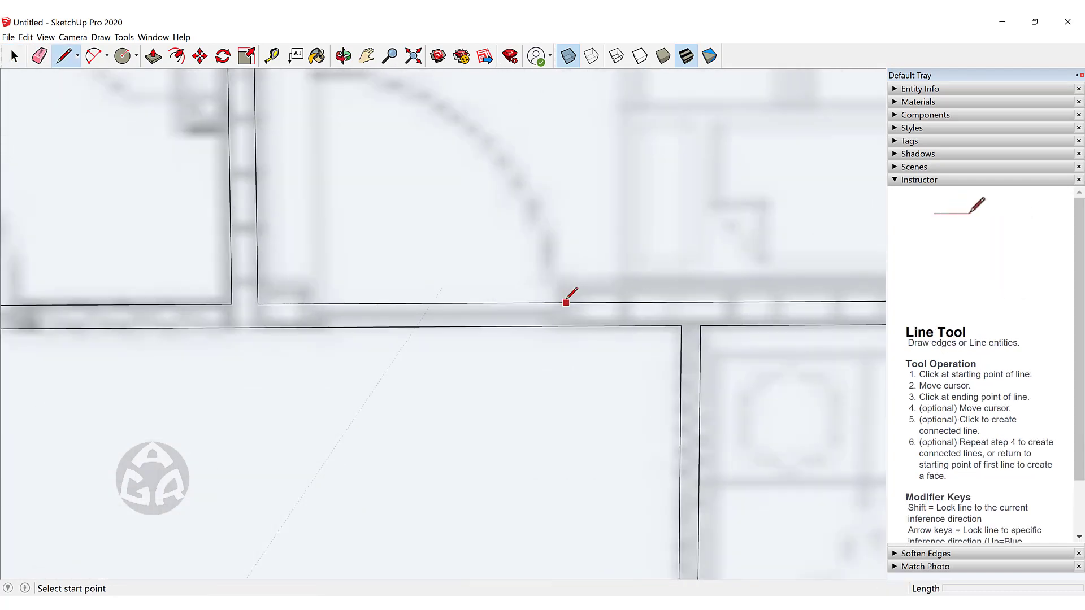
{"action": "left_click", "coordinate": [308, 304]}
{"action": "left_click", "coordinate": [566, 303]}
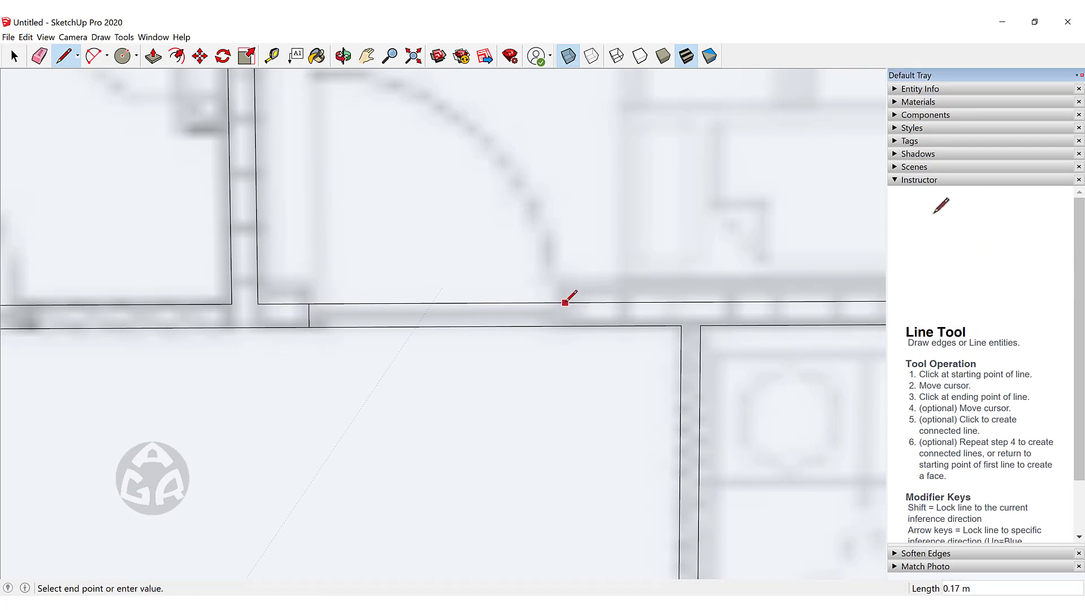
{"action": "key", "text": "e"}
{"action": "left_click_drag", "start_coordinate": [476, 296], "coordinate": [467, 334]}
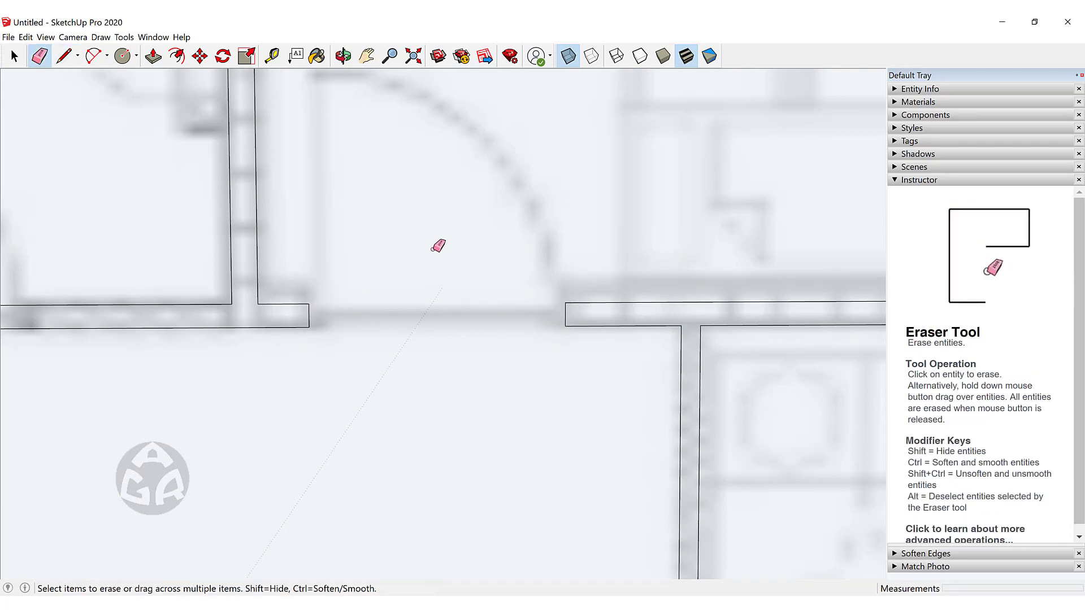
Cut the door opening of the bathroom beside the upper-right bedroom, using about 0.17 m jamb lines across the corridor wall and erasing between them
{"action": "scroll", "coordinate": [368, 256], "scroll_direction": "down", "scroll_amount": 2}
{"action": "middle_click_drag", "start_coordinate": [369, 256], "coordinate": [729, 286], "text": "shift"}
{"action": "scroll", "coordinate": [477, 308], "scroll_direction": "up", "scroll_amount": 1}
{"action": "key", "text": "l"}
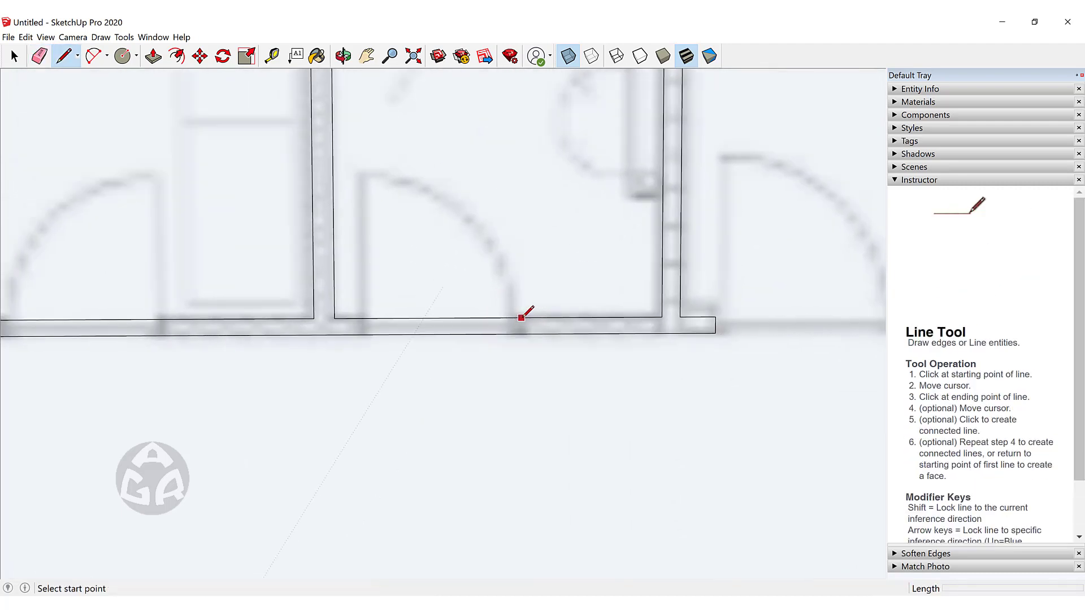
{"action": "left_click", "coordinate": [523, 319]}
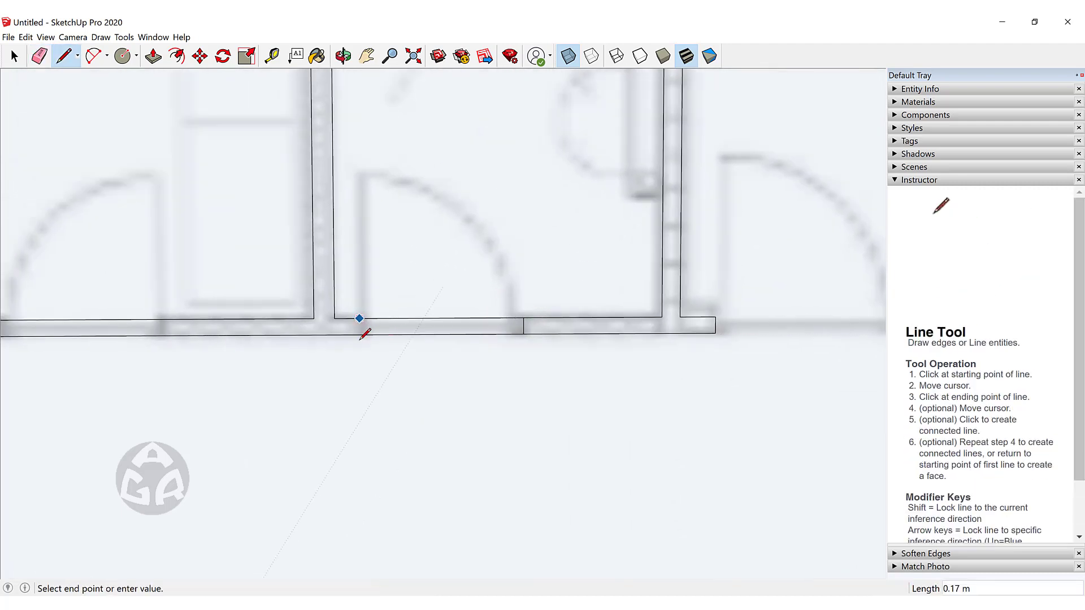
{"action": "key", "text": "space"}
{"action": "key", "text": "e"}
{"action": "left_click_drag", "start_coordinate": [411, 313], "coordinate": [413, 335]}
Draw jamb lines across the corridor wall at the wide upper-middle room's door and erase the wall lines between them
{"action": "middle_click_drag", "start_coordinate": [225, 291], "coordinate": [617, 299], "text": "shift"}
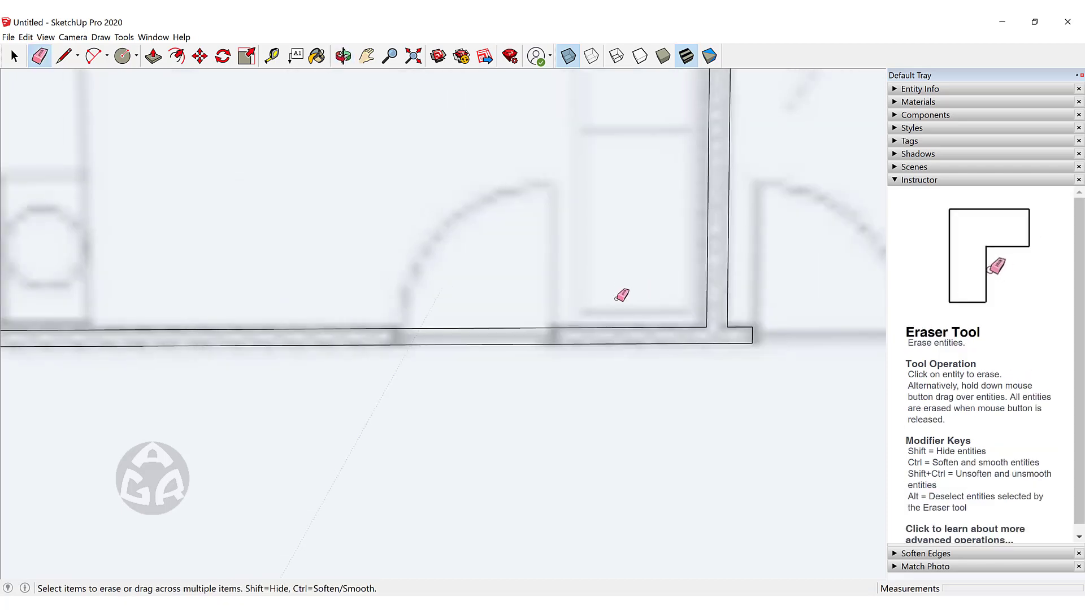
{"action": "key", "text": "l"}
{"action": "left_click", "coordinate": [556, 328]}
{"action": "left_click", "coordinate": [556, 343]}
{"action": "left_click", "coordinate": [396, 345]}
{"action": "key", "text": "e"}
{"action": "left_click_drag", "start_coordinate": [417, 353], "coordinate": [419, 316]}
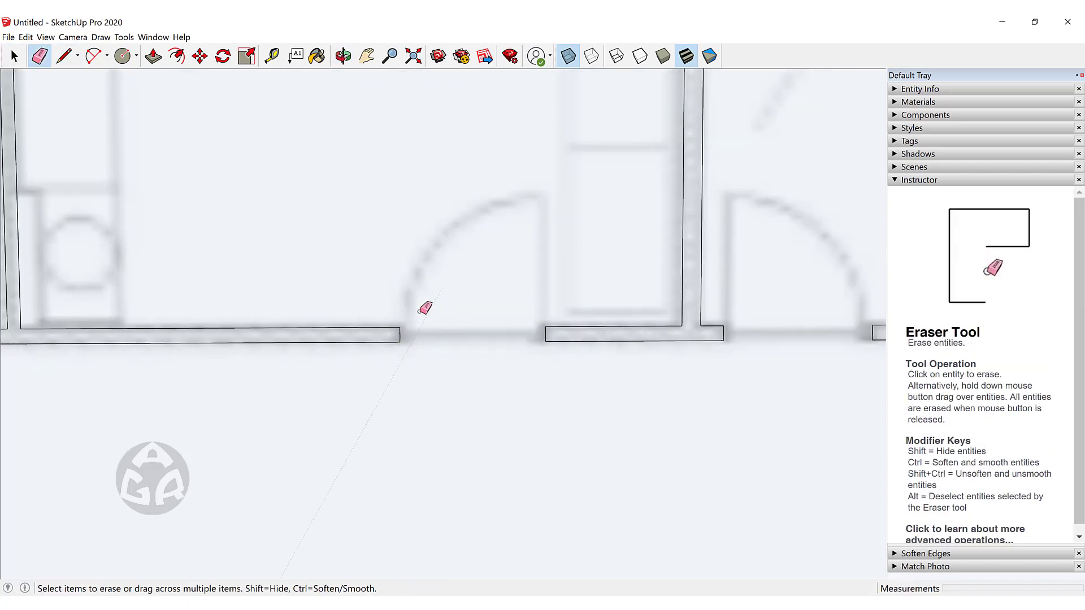
Cut the upper-left bathroom's door opening in the corridor wall with about 0.17 m jamb lines, erasing the wall lines between them
{"action": "middle_click_drag", "start_coordinate": [226, 317], "coordinate": [610, 306], "text": "shift"}
{"action": "key", "text": "l"}
{"action": "left_click", "coordinate": [189, 317]}
{"action": "left_click", "coordinate": [189, 330]}
{"action": "middle_click_drag", "start_coordinate": [190, 328], "coordinate": [494, 318], "text": "shift"}
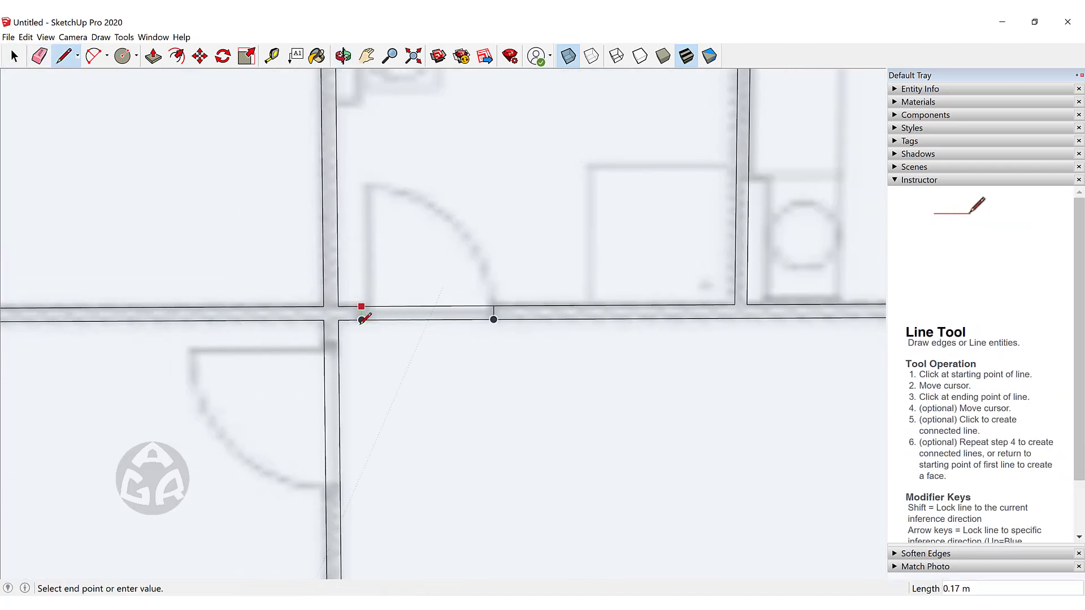
{"action": "left_click", "coordinate": [361, 320]}
{"action": "key", "text": "e"}
{"action": "left_click_drag", "start_coordinate": [425, 334], "coordinate": [440, 253]}
Draw jamb lines across the vertical corridor wall at the circular-table room's door and erase the wall lines between them
{"action": "middle_click_drag", "start_coordinate": [285, 363], "coordinate": [347, 278], "text": "shift"}
{"action": "scroll", "coordinate": [346, 278], "scroll_direction": "up", "scroll_amount": 2}
{"action": "key", "text": "l"}
{"action": "left_click_drag", "start_coordinate": [401, 256], "coordinate": [418, 256]}
{"action": "key", "text": "space"}
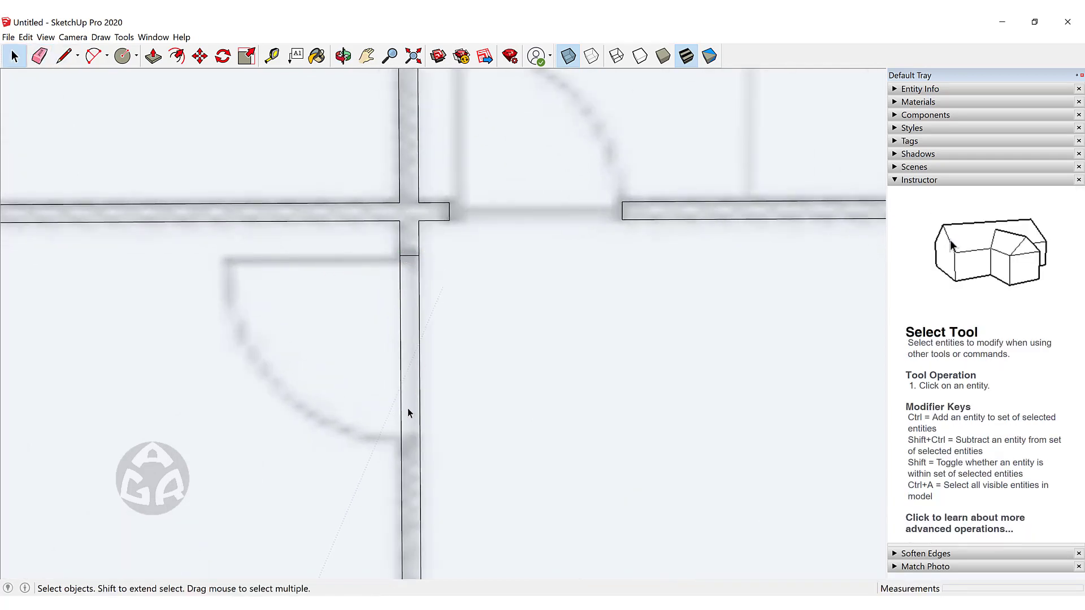
{"action": "key", "text": "l"}
{"action": "left_click", "coordinate": [401, 439]}
{"action": "left_click", "coordinate": [419, 439]}
{"action": "key", "text": "e"}
{"action": "left_click", "coordinate": [401, 382]}
Draw about 0.17 m jamb lines at the door beside the exterior wall in the partition above the circular-table room and erase between them
{"action": "scroll", "coordinate": [417, 232], "scroll_direction": "down", "scroll_amount": 4}
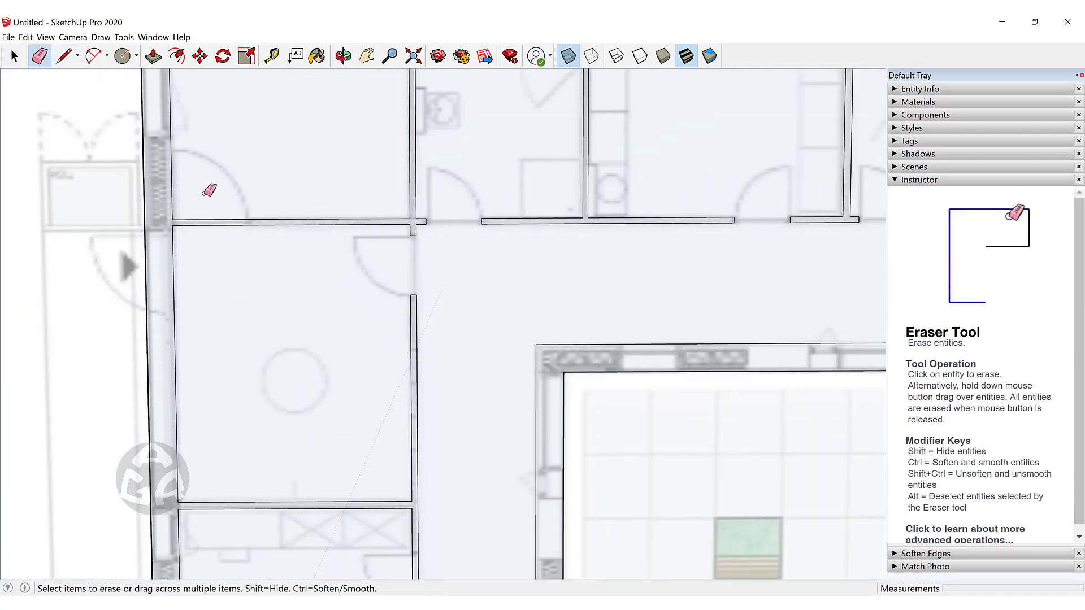
{"action": "scroll", "coordinate": [210, 189], "scroll_direction": "up", "scroll_amount": 2}
{"action": "key", "text": "l"}
{"action": "left_click", "coordinate": [273, 236]}
{"action": "left_click", "coordinate": [273, 245]}
{"action": "scroll", "coordinate": [152, 234], "scroll_direction": "up", "scroll_amount": 1}
{"action": "scroll", "coordinate": [150, 232], "scroll_direction": "up", "scroll_amount": 2}
{"action": "left_click", "coordinate": [148, 233]}
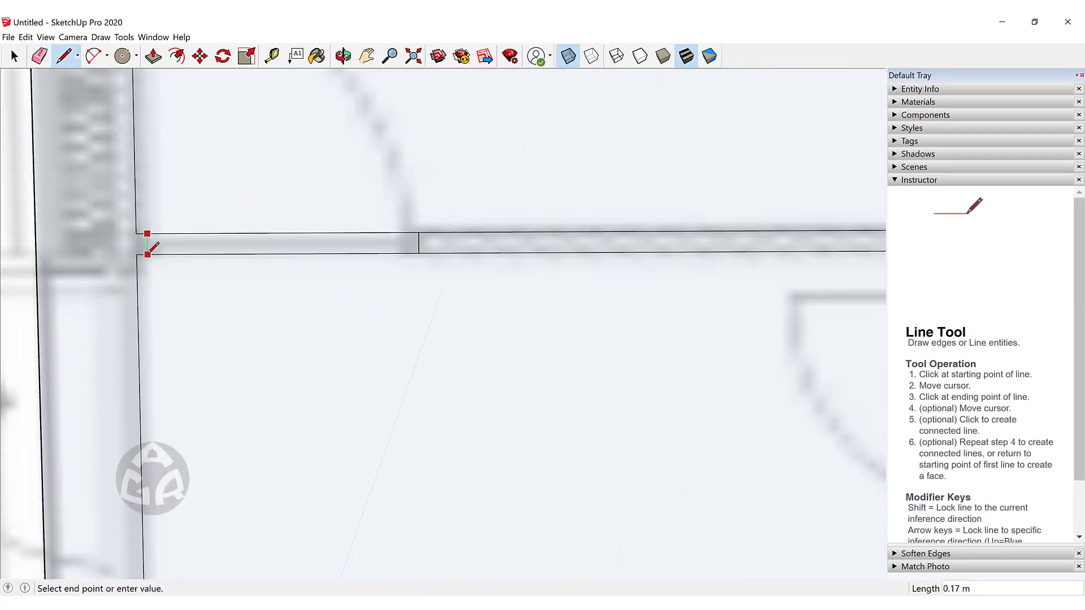
{"action": "left_click", "coordinate": [148, 254]}
{"action": "key", "text": "e"}
{"action": "left_click_drag", "start_coordinate": [195, 262], "coordinate": [228, 218]}
{"action": "key", "text": "space"}
Draw about 0.22 m jamb lines at the door in the partition below the upper-left corner room and erase the wall lines between them
{"action": "scroll", "coordinate": [226, 217], "scroll_direction": "down", "scroll_amount": 4}
{"action": "middle_click_drag", "start_coordinate": [346, 269], "coordinate": [179, 470], "text": "shift"}
{"action": "key", "text": "l"}
{"action": "scroll", "coordinate": [280, 220], "scroll_direction": "up", "scroll_amount": 2}
{"action": "left_click", "coordinate": [279, 221]}
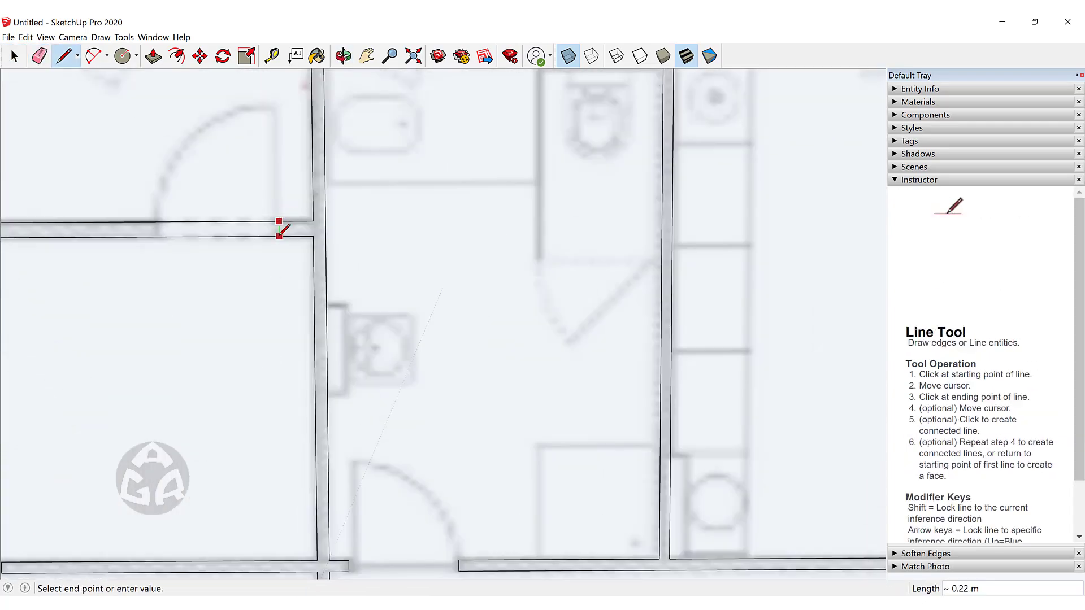
{"action": "left_click", "coordinate": [155, 238]}
{"action": "key", "text": "e"}
{"action": "left_click_drag", "start_coordinate": [195, 216], "coordinate": [205, 239]}
{"action": "key", "text": "space"}
Cut the door opening of the room below the circular-table room with about 0.18 m jamb lines across the corridor wall, erasing between them
{"action": "scroll", "coordinate": [272, 170], "scroll_direction": "down", "scroll_amount": 5}
{"action": "mouse_move", "coordinate": [601, 187]}
{"action": "middle_mouse_down", "text": "shift"}
{"action": "mouse_move", "coordinate": [516, 131]}
{"action": "mouse_move", "coordinate": [538, 107]}
{"action": "middle_mouse_up", "text": "shift"}
{"action": "middle_click_drag", "start_coordinate": [251, 333], "coordinate": [402, 154], "text": "shift"}
{"action": "key", "text": "l"}
{"action": "scroll", "coordinate": [373, 250], "scroll_direction": "up", "scroll_amount": 3}
{"action": "left_click", "coordinate": [367, 248]}
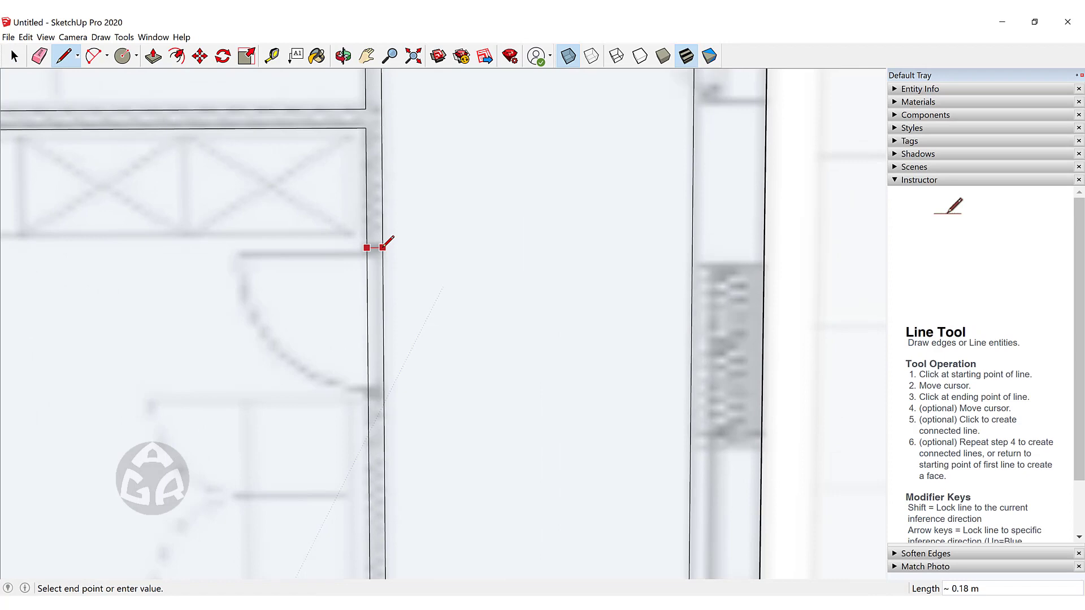
{"action": "left_click", "coordinate": [384, 395]}
{"action": "key", "text": "e"}
{"action": "left_click_drag", "start_coordinate": [363, 345], "coordinate": [380, 352]}
Draw jamb lines across the corridor wall at the four-bed room's door and erase the wall lines between them
{"action": "scroll", "coordinate": [415, 287], "scroll_direction": "down", "scroll_amount": 4}
{"action": "middle_click_drag", "start_coordinate": [414, 295], "coordinate": [408, 85], "text": "shift"}
{"action": "scroll", "coordinate": [406, 449], "scroll_direction": "up", "scroll_amount": 2}
{"action": "key", "text": "l"}
{"action": "left_click", "coordinate": [390, 420]}
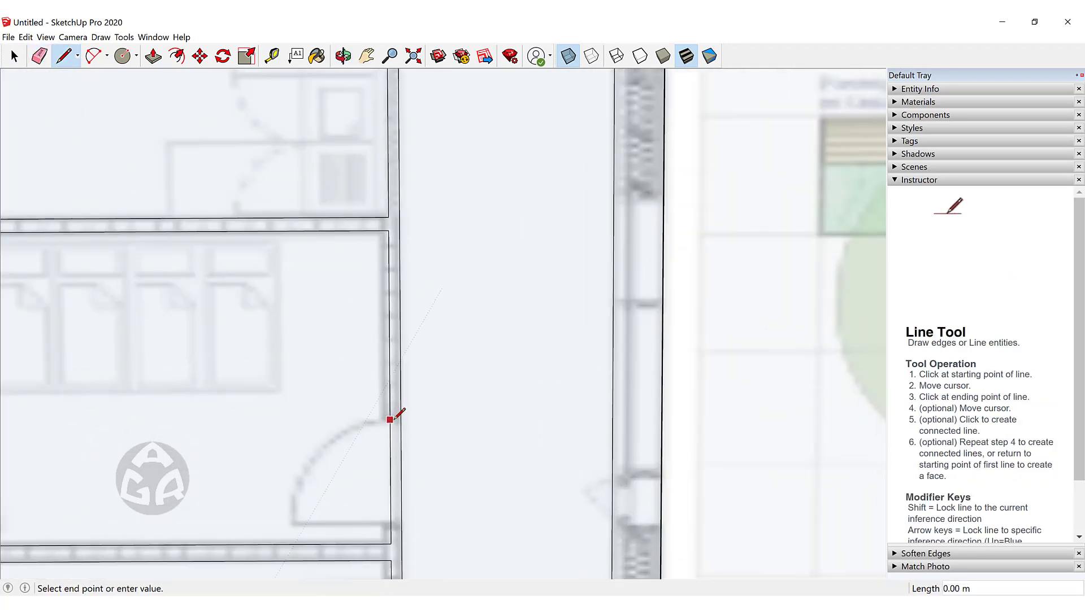
{"action": "left_click", "coordinate": [390, 527]}
{"action": "left_click", "coordinate": [402, 526]}
{"action": "key", "text": "e"}
{"action": "left_click_drag", "start_coordinate": [388, 502], "coordinate": [404, 505]}
Draw jamb lines across the corridor wall at the lower-left bathroom's door and erase the wall lines between them
{"action": "scroll", "coordinate": [402, 500], "scroll_direction": "down", "scroll_amount": 4}
{"action": "middle_click_drag", "start_coordinate": [414, 489], "coordinate": [424, 259], "text": "shift"}
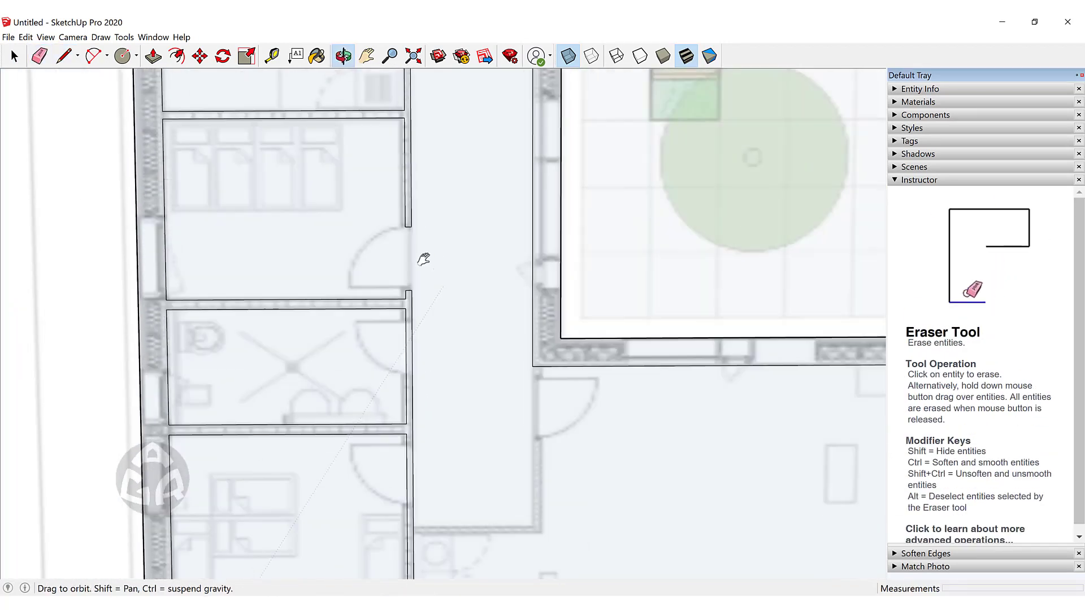
{"action": "scroll", "coordinate": [402, 316], "scroll_direction": "up", "scroll_amount": 4}
{"action": "key", "text": "l"}
{"action": "left_click", "coordinate": [399, 281]}
{"action": "key", "text": "space"}
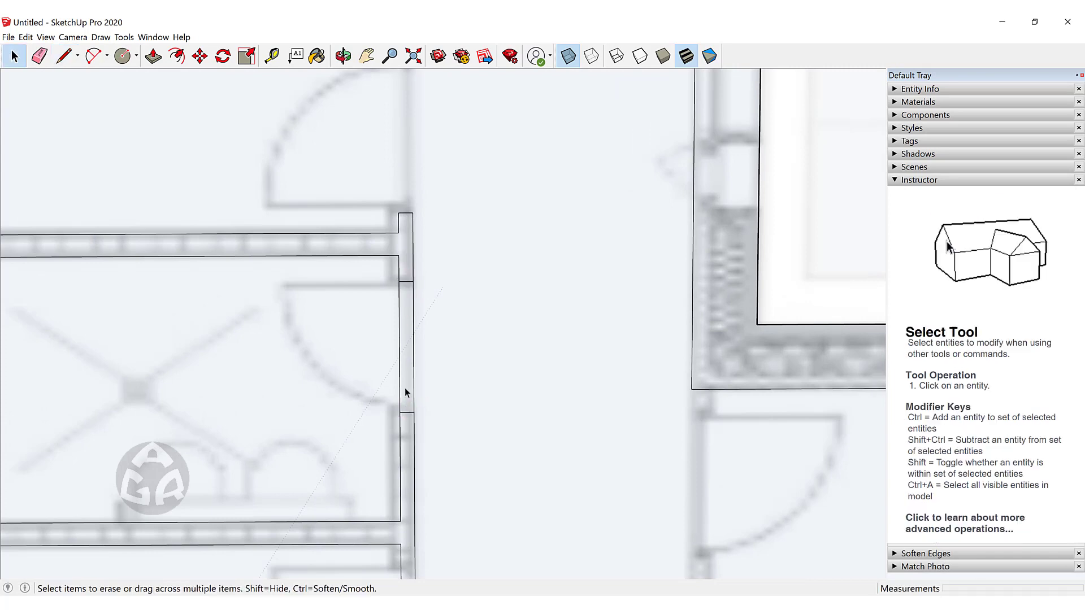
{"action": "key", "text": "e"}
Draw about 0.18 m jamb lines across the corridor wall at the lower-left bedroom's door and erase the wall lines between them
{"action": "middle_click_drag", "start_coordinate": [431, 313], "coordinate": [429, 162]}
{"action": "scroll", "coordinate": [429, 162], "scroll_direction": "down", "scroll_amount": 2}
{"action": "key", "text": "l"}
{"action": "left_click", "coordinate": [417, 240]}
{"action": "left_click", "coordinate": [428, 240]}
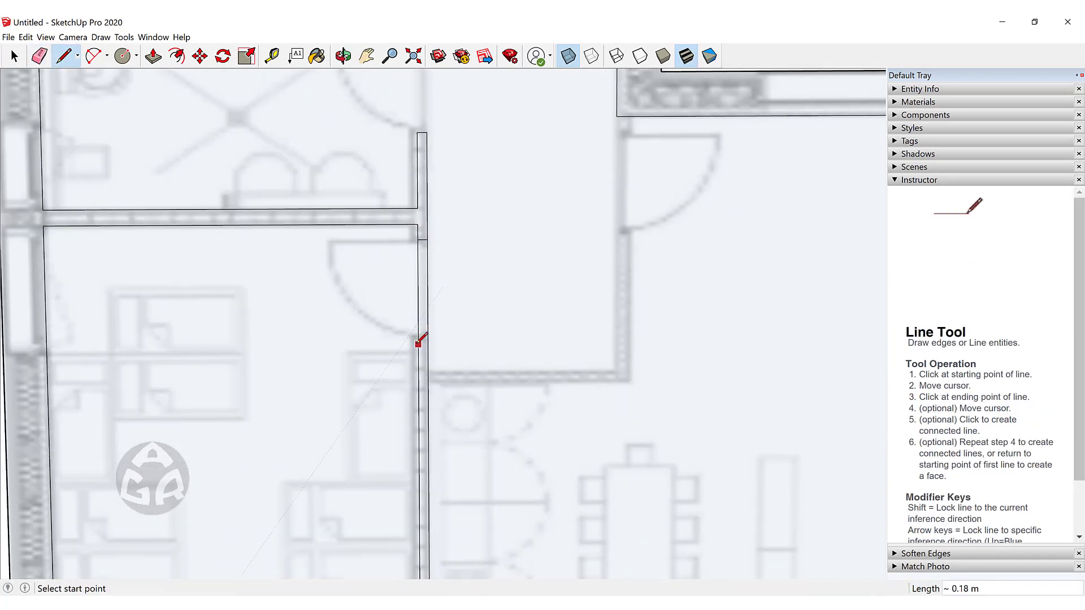
{"action": "key", "text": "e"}
{"action": "left_click_drag", "start_coordinate": [432, 318], "coordinate": [415, 314]}
{"action": "scroll", "coordinate": [430, 333], "scroll_direction": "down", "scroll_amount": 3}
{"action": "mouse_move", "coordinate": [432, 340]}
{"action": "middle_mouse_down", "text": "shift"}
{"action": "mouse_move", "coordinate": [433, 314]}
{"action": "mouse_move", "coordinate": [220, 337]}
{"action": "middle_mouse_up", "text": "shift"}
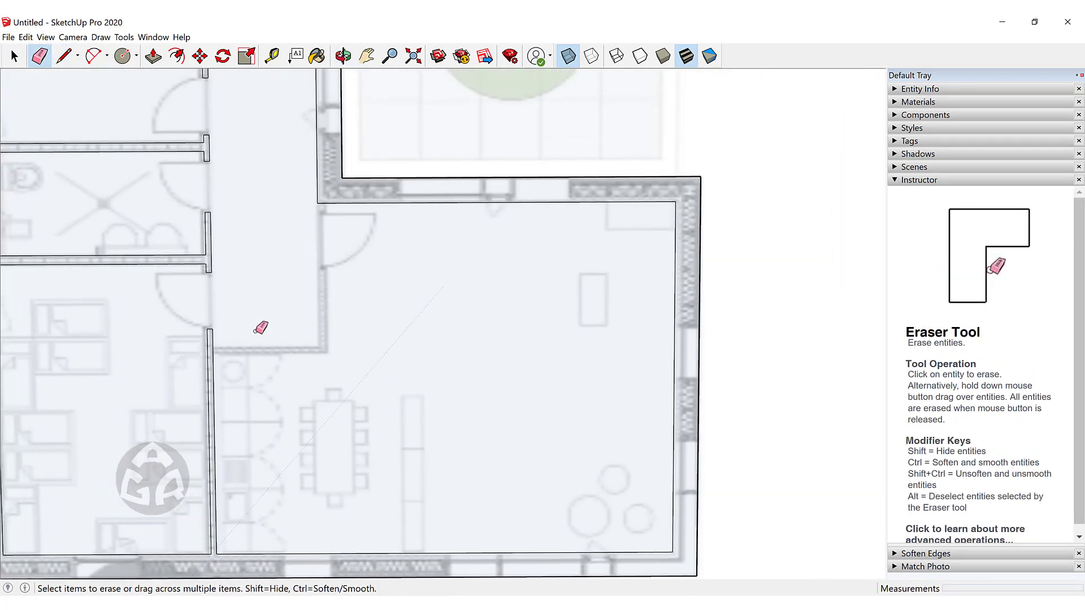
{"action": "scroll", "coordinate": [236, 346], "scroll_direction": "up", "scroll_amount": 5}
{"action": "key", "text": "l"}
{"action": "scroll", "coordinate": [184, 347], "scroll_direction": "up", "scroll_amount": 2}
{"action": "left_click", "coordinate": [184, 347]}
{"action": "scroll", "coordinate": [271, 347], "scroll_direction": "down", "scroll_amount": 1}
{"action": "left_click", "coordinate": [526, 346]}
{"action": "key", "text": "ctrl+z"}
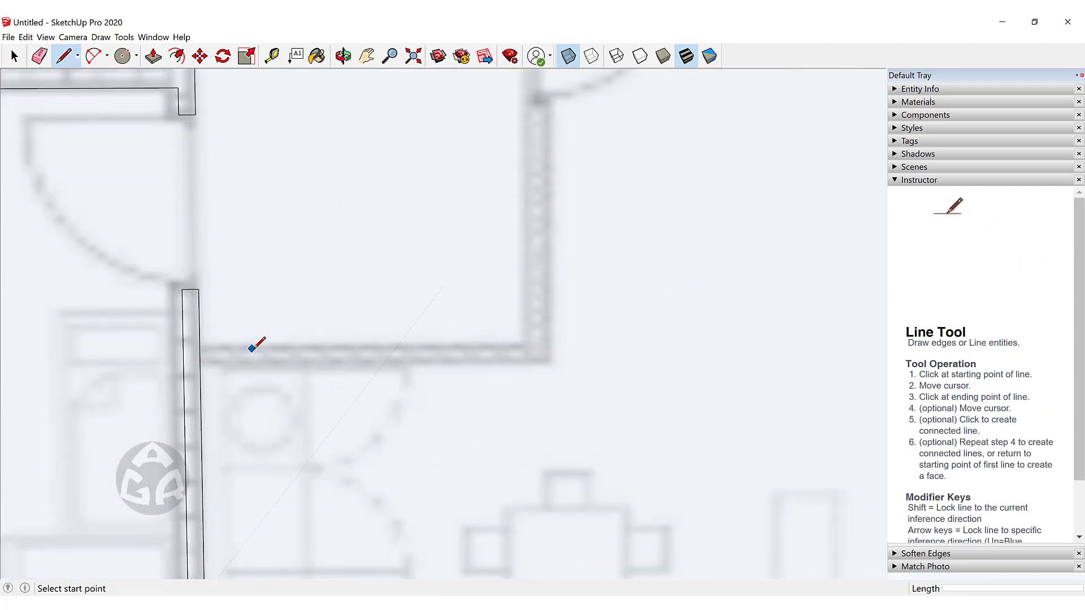
Trace both faces of the L-shaped wall closing the corridor's lower end, with vertical lines about 4.83 m and 5.01 m long
{"action": "left_click", "coordinate": [200, 350]}
{"action": "left_click", "coordinate": [525, 347]}
{"action": "scroll", "coordinate": [482, 291], "scroll_direction": "down", "scroll_amount": 2}
{"action": "middle_click_drag", "start_coordinate": [482, 291], "coordinate": [414, 467], "text": "shift"}
{"action": "left_click", "coordinate": [444, 175]}
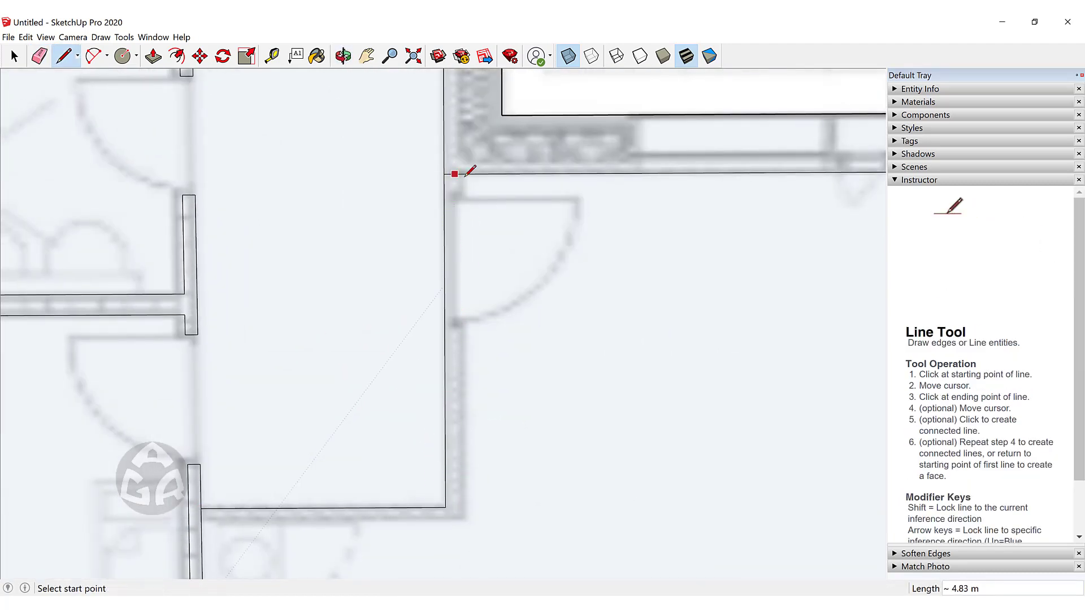
{"action": "left_click", "coordinate": [203, 523]}
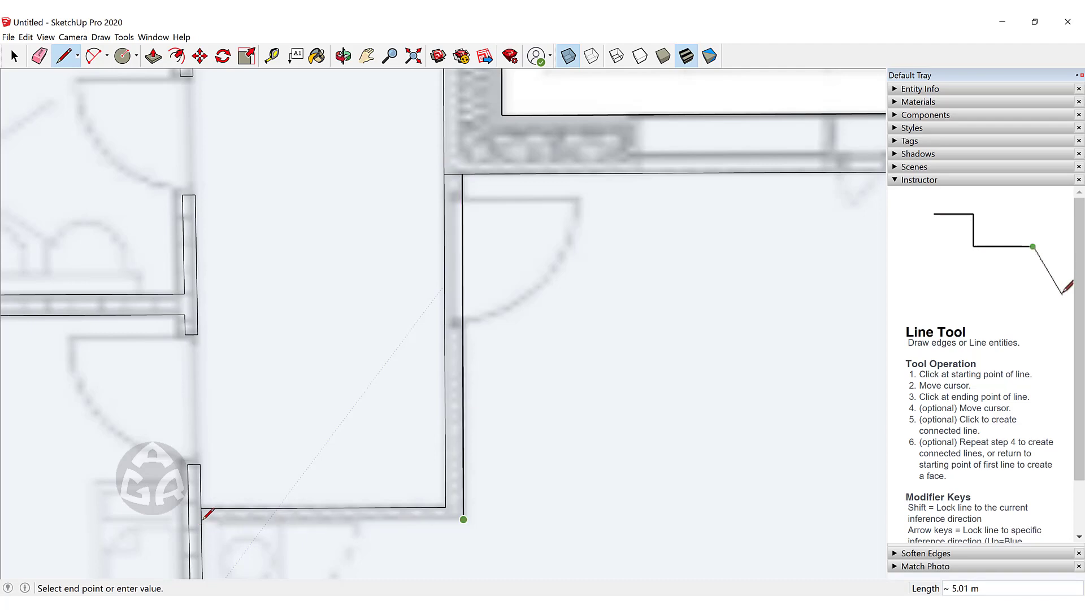
{"action": "key", "text": "Escape"}
Draw about 0.26 m jamb lines across the L-shaped wall at the lower dining room's door and erase the wall lines between them
{"action": "left_click", "coordinate": [445, 326]}
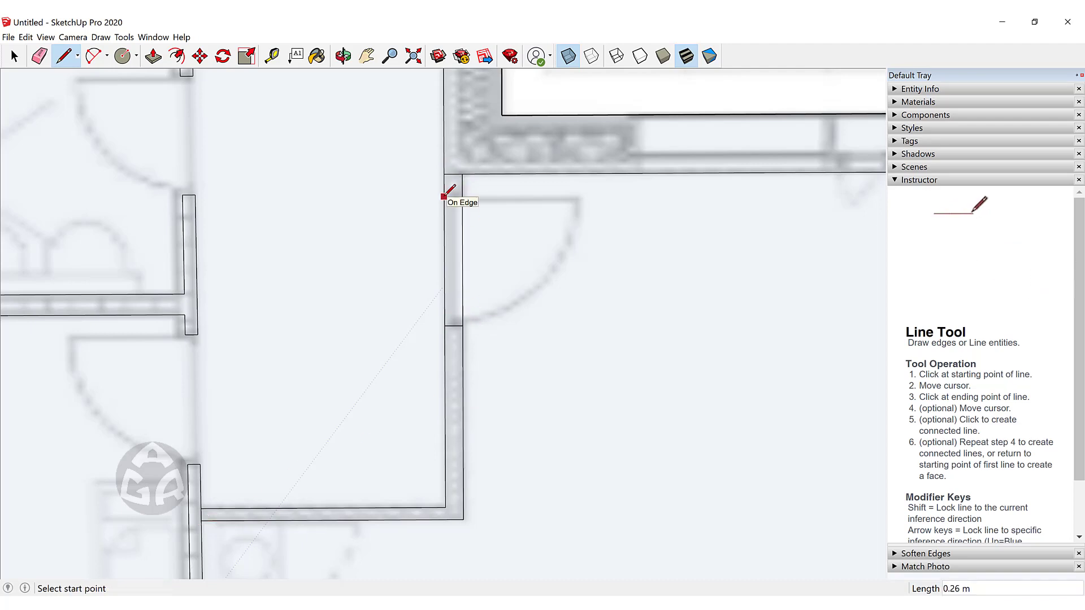
{"action": "left_click", "coordinate": [444, 196]}
{"action": "left_click", "coordinate": [462, 196]}
{"action": "key", "text": "e"}
{"action": "left_click_drag", "start_coordinate": [462, 235], "coordinate": [443, 241]}
{"action": "key", "text": "space"}
Erase the corridor wall's short edge where the L-shaped wall meets it
{"action": "scroll", "coordinate": [439, 260], "scroll_direction": "down", "scroll_amount": 3}
{"action": "key", "text": "e"}
{"action": "scroll", "coordinate": [293, 423], "scroll_direction": "up", "scroll_amount": 3}
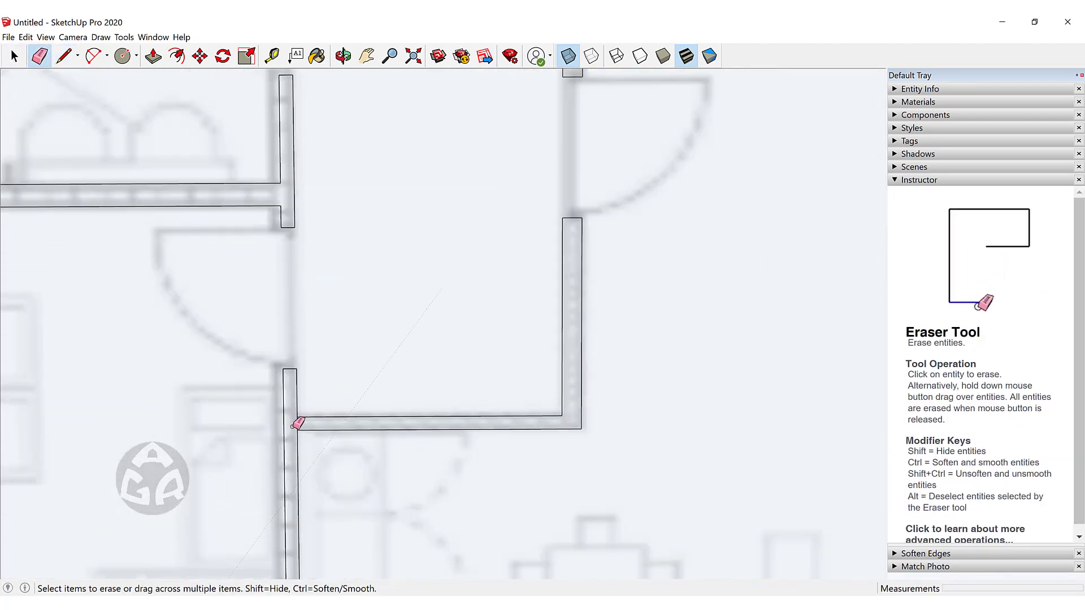
{"action": "left_click", "coordinate": [297, 425]}
Draw jamb lines across the corridor wall at the upper-right dining room's door and erase the wall lines between them
{"action": "scroll", "coordinate": [356, 320], "scroll_direction": "down", "scroll_amount": 5}
{"action": "mouse_move", "coordinate": [541, 176]}
{"action": "middle_mouse_down", "text": "shift"}
{"action": "mouse_move", "coordinate": [530, 380]}
{"action": "mouse_move", "coordinate": [501, 522]}
{"action": "mouse_move", "coordinate": [439, 540]}
{"action": "middle_mouse_up", "text": "shift"}
{"action": "scroll", "coordinate": [545, 291], "scroll_direction": "up", "scroll_amount": 3}
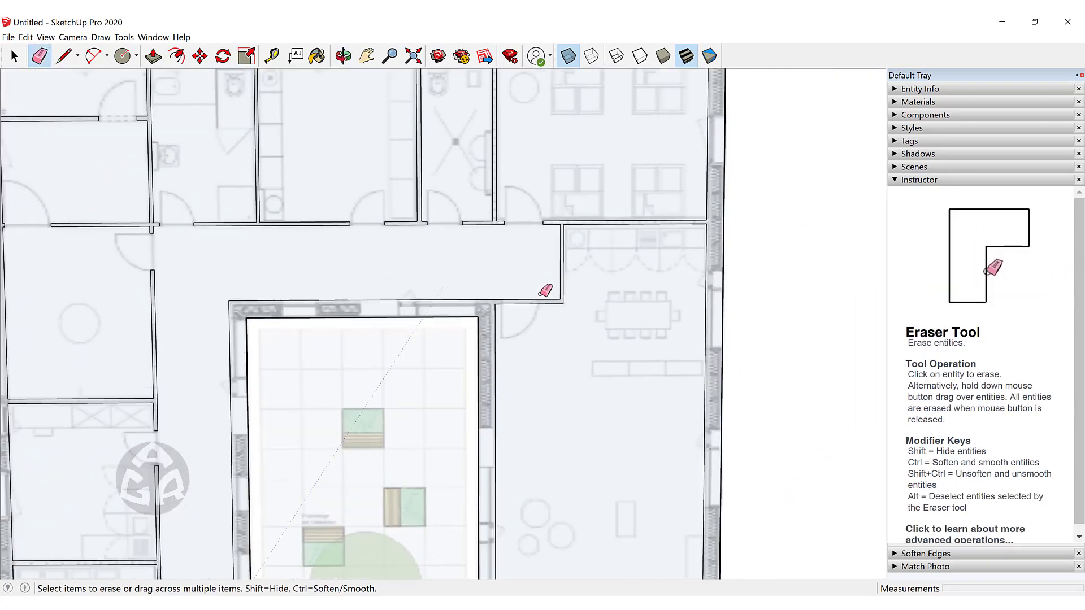
{"action": "key", "text": "l"}
{"action": "scroll", "coordinate": [541, 308], "scroll_direction": "up", "scroll_amount": 4}
{"action": "left_click", "coordinate": [537, 312]}
{"action": "left_click", "coordinate": [538, 336]}
{"action": "key", "text": "e"}
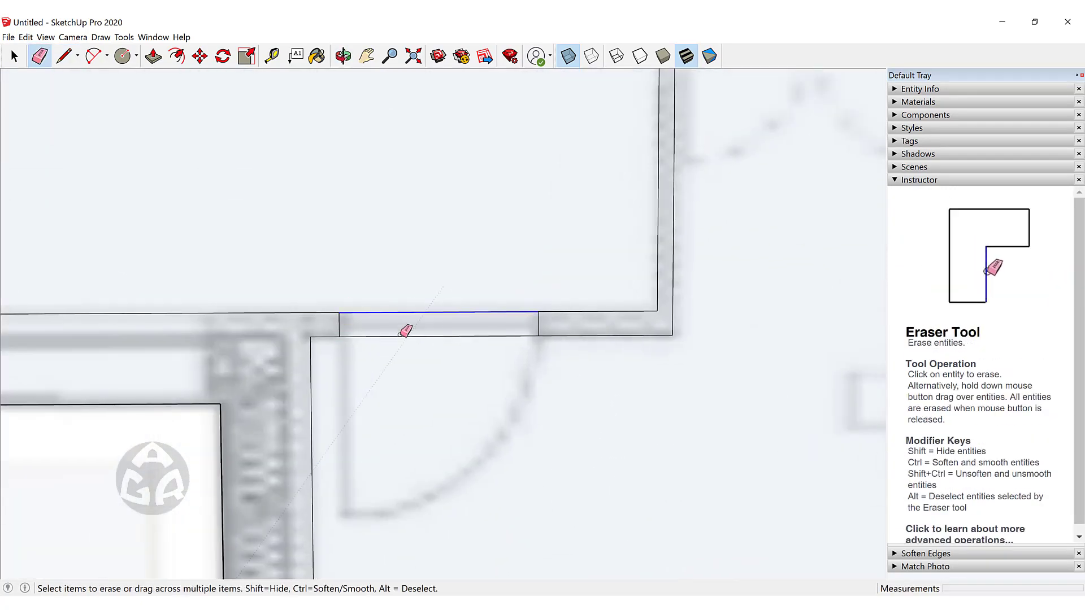
{"action": "key", "text": "space"}
Draw about 0.83 m jamb lines across the right wing's lower exterior wall at both sides of its small window
{"action": "scroll", "coordinate": [493, 216], "scroll_direction": "down", "scroll_amount": 8}
{"action": "middle_click_drag", "start_coordinate": [496, 206], "coordinate": [493, 198], "text": "shift"}
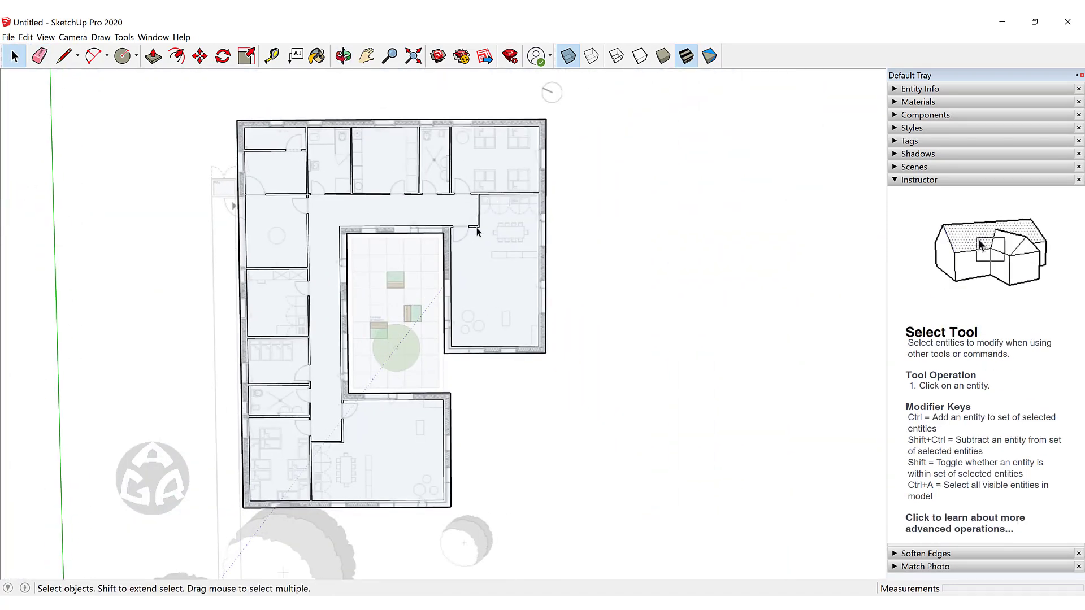
{"action": "key", "text": "l"}
{"action": "scroll", "coordinate": [508, 358], "scroll_direction": "up", "scroll_amount": 8}
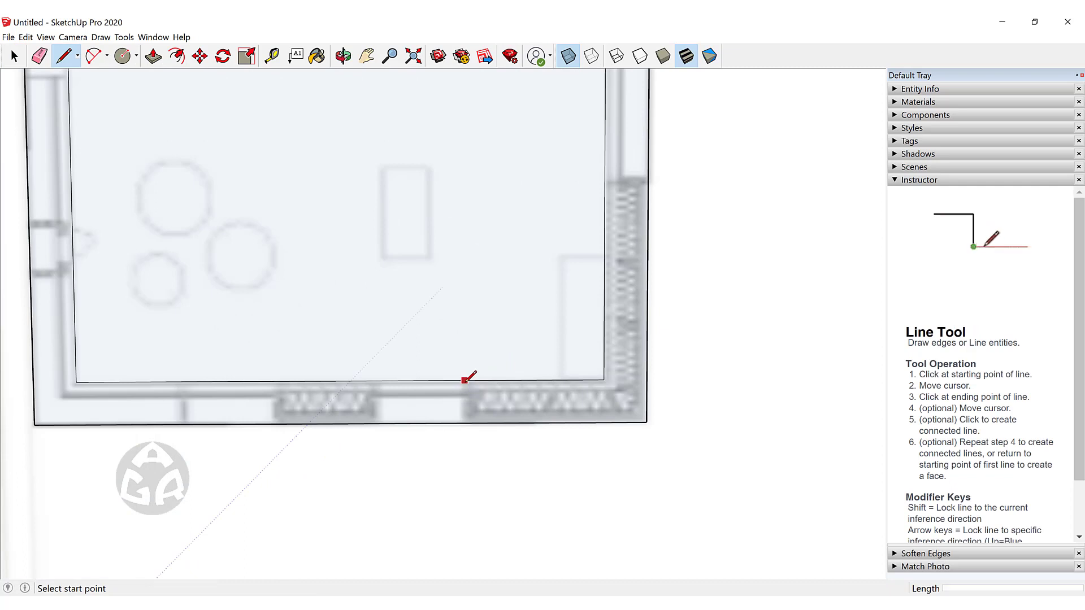
{"action": "left_click", "coordinate": [464, 381]}
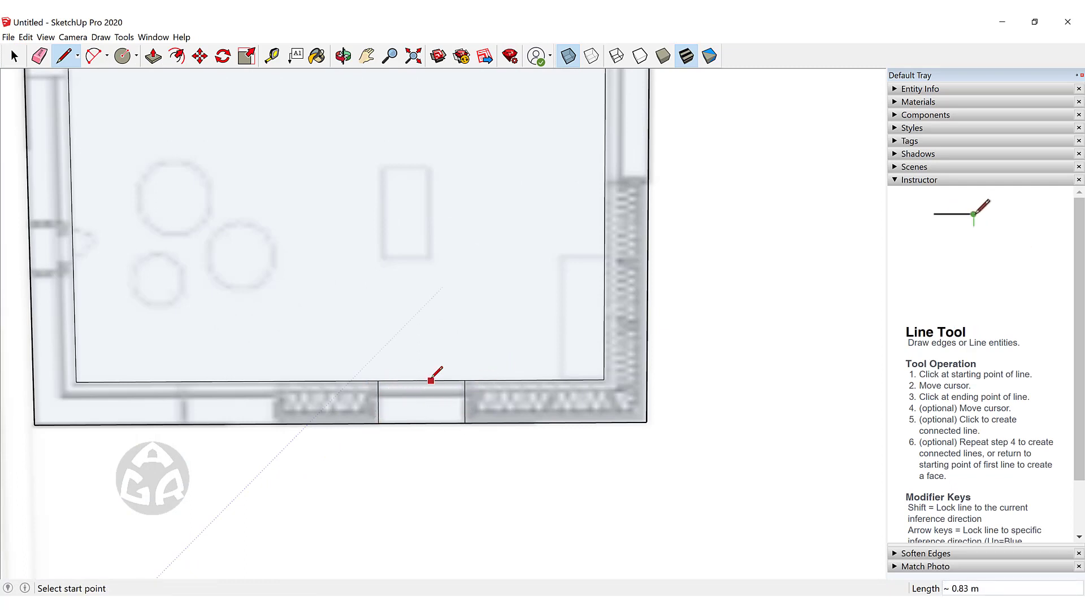
Draw an about 1.67 m glazing line between the jambs of the small window in the right wing's lower wall
{"action": "scroll", "coordinate": [383, 392], "scroll_direction": "up", "scroll_amount": 3}
{"action": "left_click", "coordinate": [377, 395]}
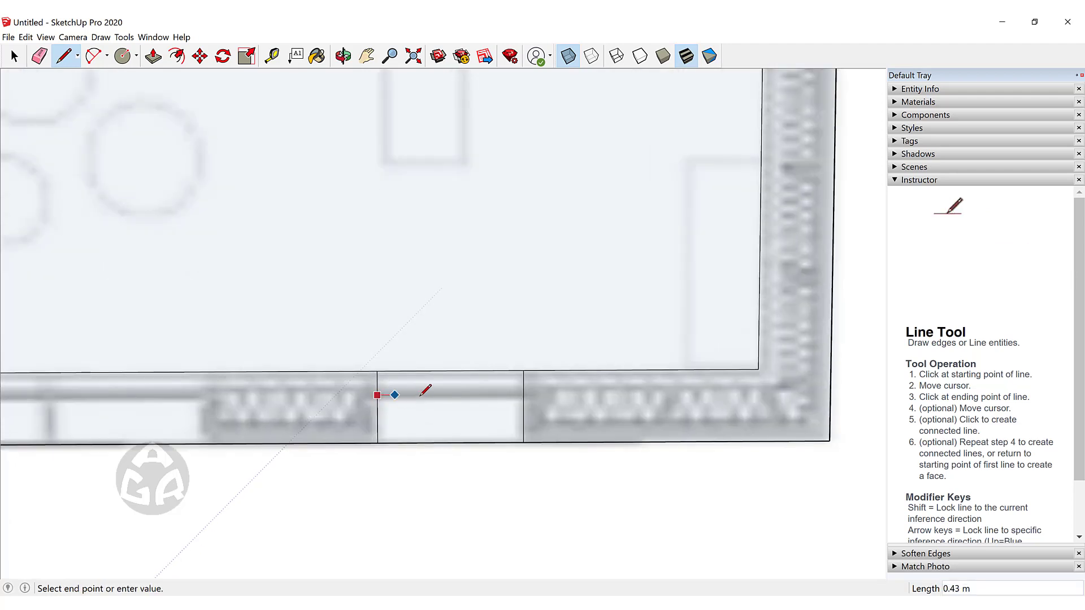
{"action": "key", "text": "Escape"}
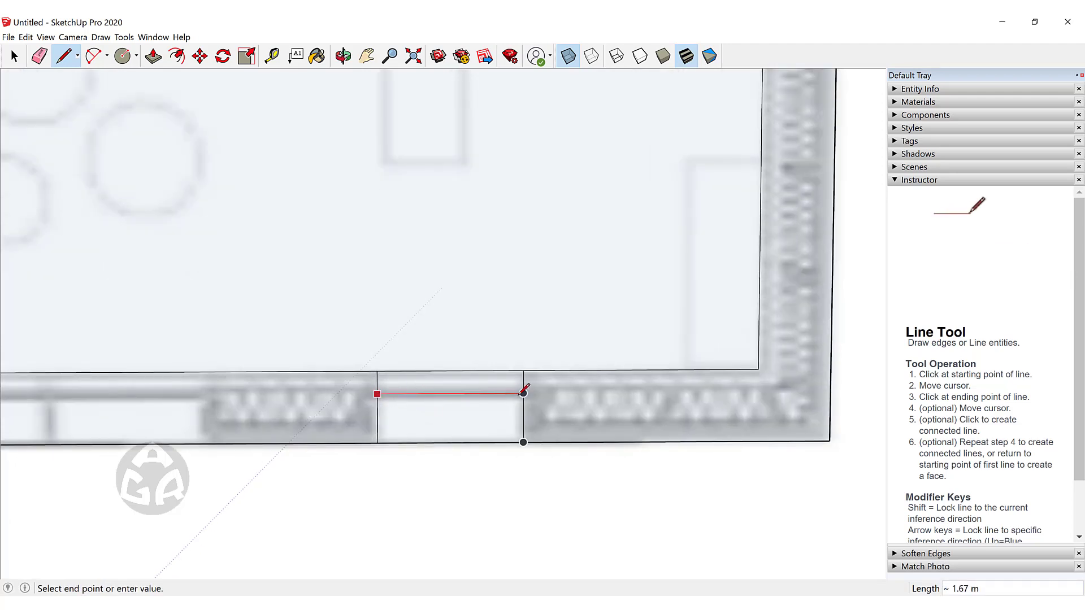
{"action": "left_click", "coordinate": [523, 393]}
Draw jamb lines, about 0.83 m across the lower wall, at both ends of the right wing's lower-left corner window
{"action": "middle_click_drag", "start_coordinate": [392, 364], "coordinate": [863, 384]}
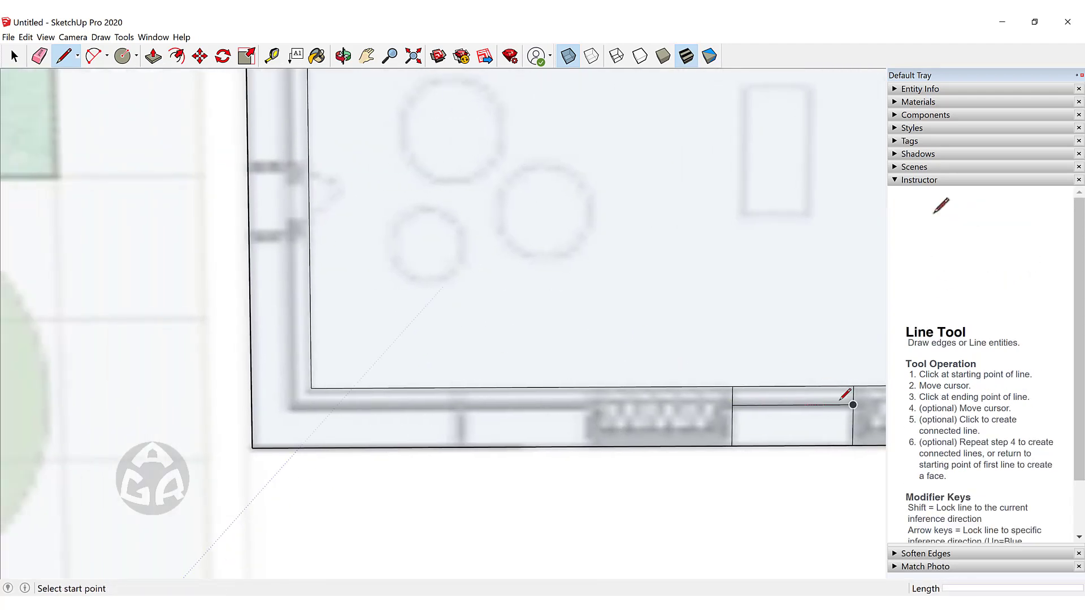
{"action": "left_click", "coordinate": [588, 388]}
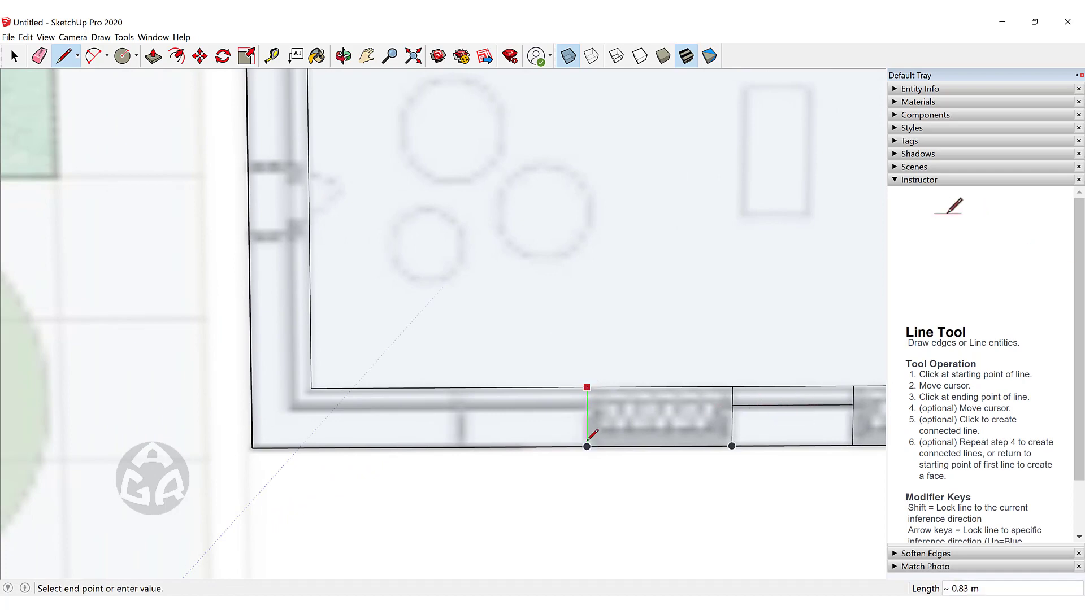
{"action": "middle_click_drag", "start_coordinate": [589, 444], "coordinate": [317, 291]}
{"action": "left_click", "coordinate": [242, 274]}
{"action": "scroll", "coordinate": [275, 249], "scroll_direction": "down", "scroll_amount": 2}
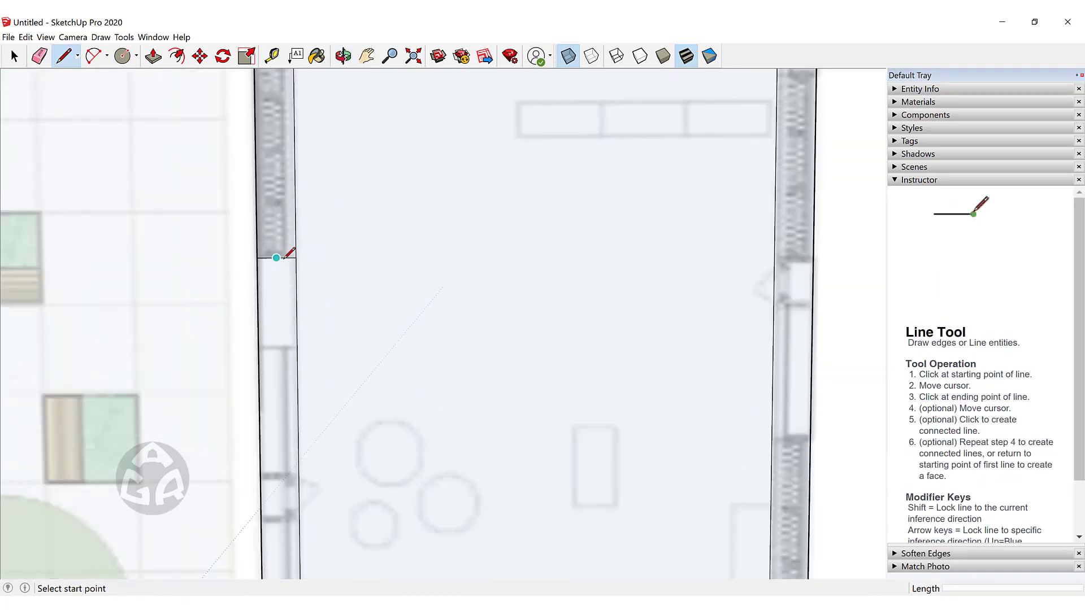
Draw the corner window's glazing line about 7.99 m down the courtyard-side wall and along the lower wall to the masonry pier
{"action": "scroll", "coordinate": [276, 256], "scroll_direction": "up", "scroll_amount": 1}
{"action": "left_click", "coordinate": [282, 258]}
{"action": "scroll", "coordinate": [297, 446], "scroll_direction": "down", "scroll_amount": 5}
{"action": "scroll", "coordinate": [333, 523], "scroll_direction": "up", "scroll_amount": 6}
{"action": "scroll", "coordinate": [504, 406], "scroll_direction": "up", "scroll_amount": 2}
{"action": "left_click", "coordinate": [512, 401]}
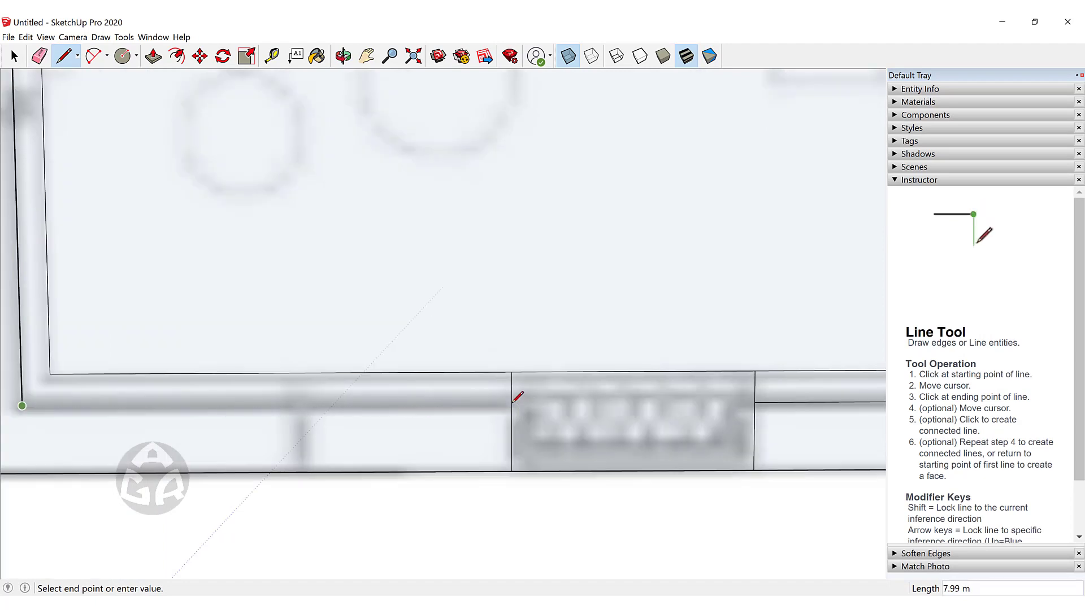
{"action": "scroll", "coordinate": [512, 402], "scroll_direction": "down", "scroll_amount": 1}
{"action": "left_click", "coordinate": [512, 402]}
Draw about 0.83 m jamb lines across the courtyard's upper wall at the edges of its window openings
{"action": "scroll", "coordinate": [508, 368], "scroll_direction": "down", "scroll_amount": 8}
{"action": "scroll", "coordinate": [365, 250], "scroll_direction": "up", "scroll_amount": 3}
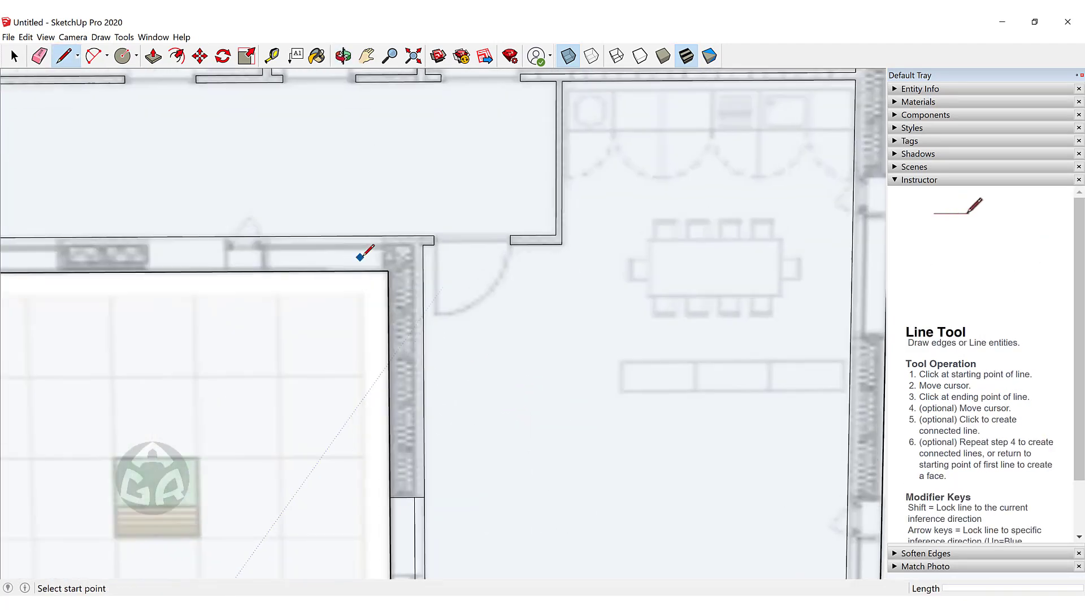
{"action": "scroll", "coordinate": [388, 275], "scroll_direction": "up", "scroll_amount": 3}
{"action": "left_click", "coordinate": [388, 276]}
{"action": "scroll", "coordinate": [350, 235], "scroll_direction": "down", "scroll_amount": 8}
{"action": "scroll", "coordinate": [215, 236], "scroll_direction": "up", "scroll_amount": 5}
{"action": "left_click", "coordinate": [506, 268]}
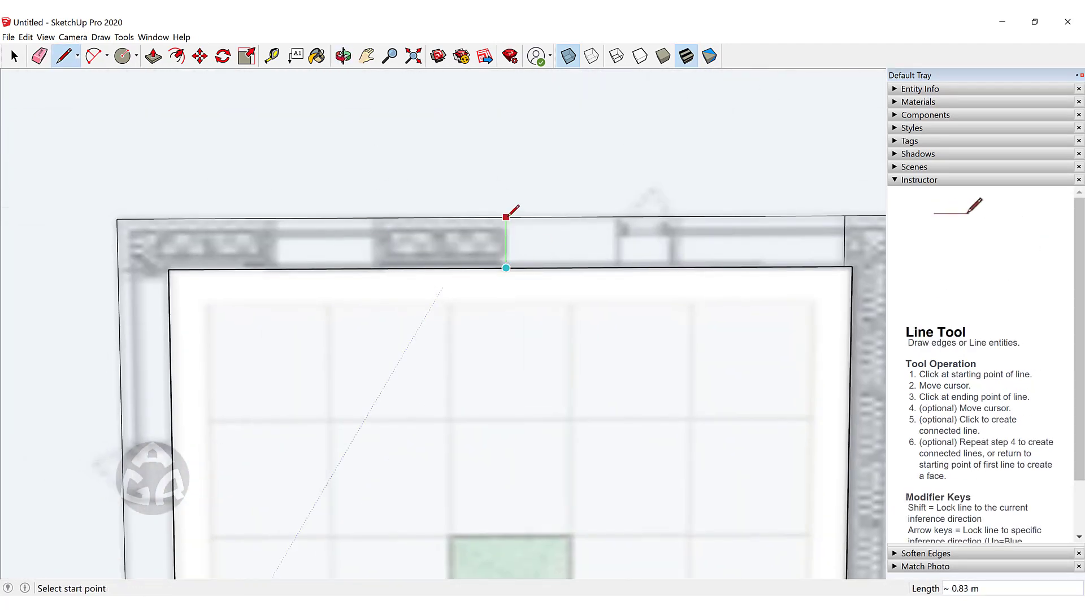
{"action": "left_click", "coordinate": [507, 218]}
{"action": "left_click", "coordinate": [374, 268]}
{"action": "left_click", "coordinate": [374, 219]}
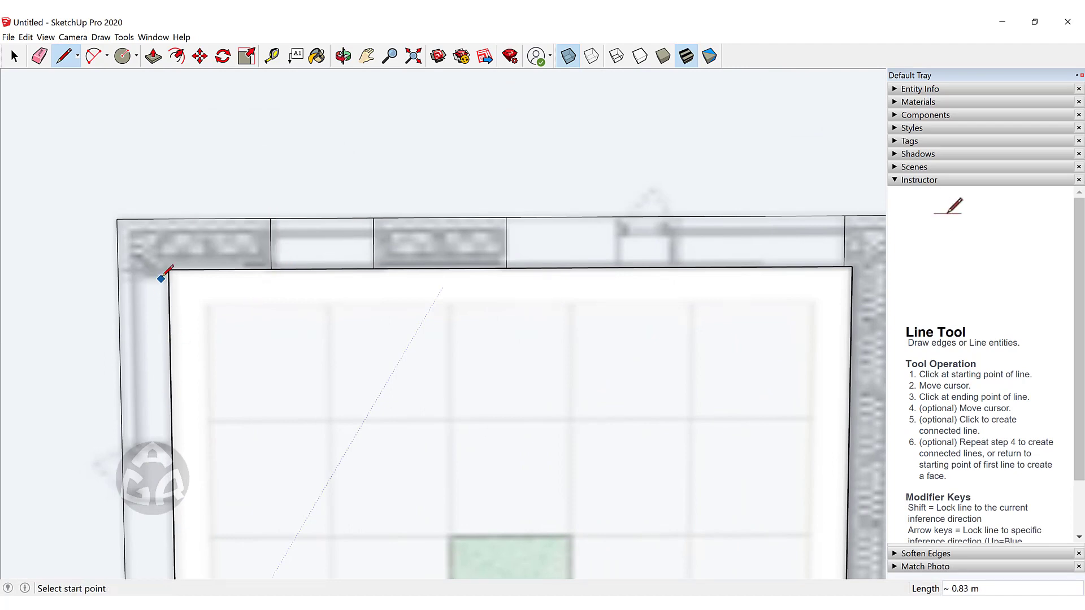
Draw a jamb line across the courtyard's left wall at the lower end of its upper-left corner window
{"action": "scroll", "coordinate": [120, 268], "scroll_direction": "down", "scroll_amount": 5}
{"action": "scroll", "coordinate": [118, 402], "scroll_direction": "up", "scroll_amount": 4}
{"action": "left_click", "coordinate": [193, 406]}
{"action": "left_click", "coordinate": [150, 406]}
{"action": "scroll", "coordinate": [150, 408], "scroll_direction": "down", "scroll_amount": 5}
{"action": "scroll", "coordinate": [130, 514], "scroll_direction": "up", "scroll_amount": 5}
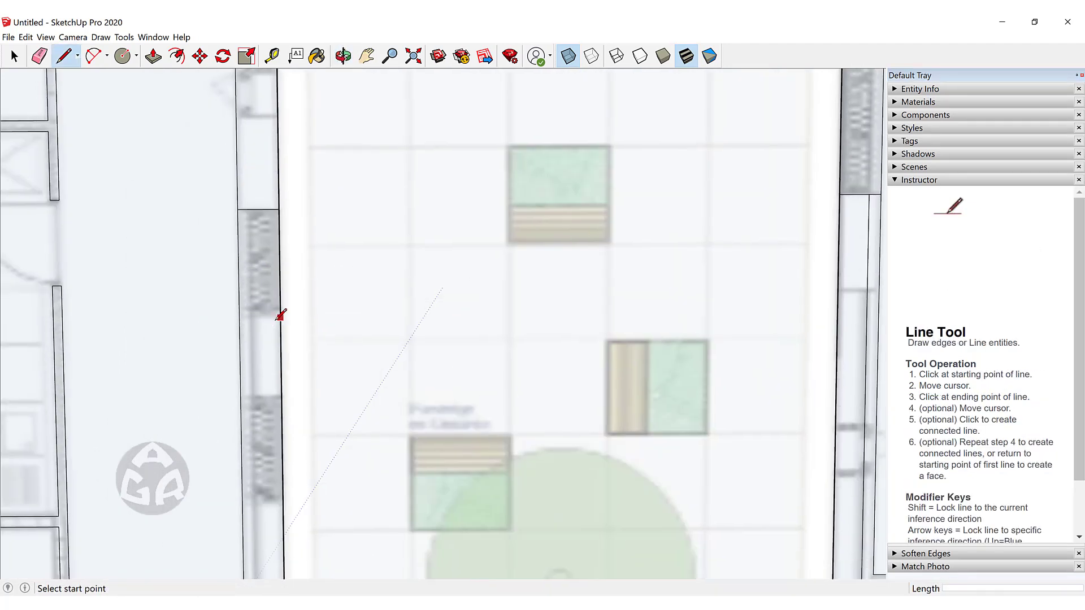
Draw jamb lines, about 0.83 m across the courtyard's left wall, at the faces of its two middle masonry piers
{"action": "left_click", "coordinate": [280, 314]}
{"action": "scroll", "coordinate": [281, 398], "scroll_direction": "down", "scroll_amount": 5}
{"action": "scroll", "coordinate": [263, 497], "scroll_direction": "up", "scroll_amount": 5}
{"action": "left_click", "coordinate": [323, 300]}
{"action": "left_click", "coordinate": [282, 301]}
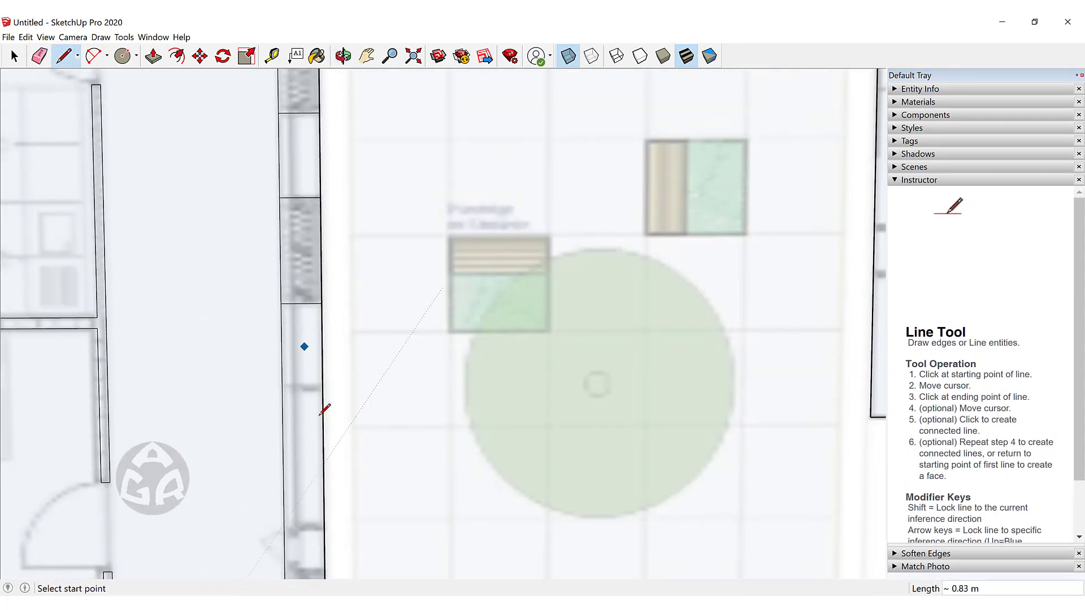
Draw jamb lines at the lower end of the courtyard's left wall window and at both edges of the lower wall's window
{"action": "scroll", "coordinate": [323, 413], "scroll_direction": "down", "scroll_amount": 5}
{"action": "scroll", "coordinate": [315, 511], "scroll_direction": "up", "scroll_amount": 5}
{"action": "left_click", "coordinate": [302, 374]}
{"action": "left_click", "coordinate": [341, 374]}
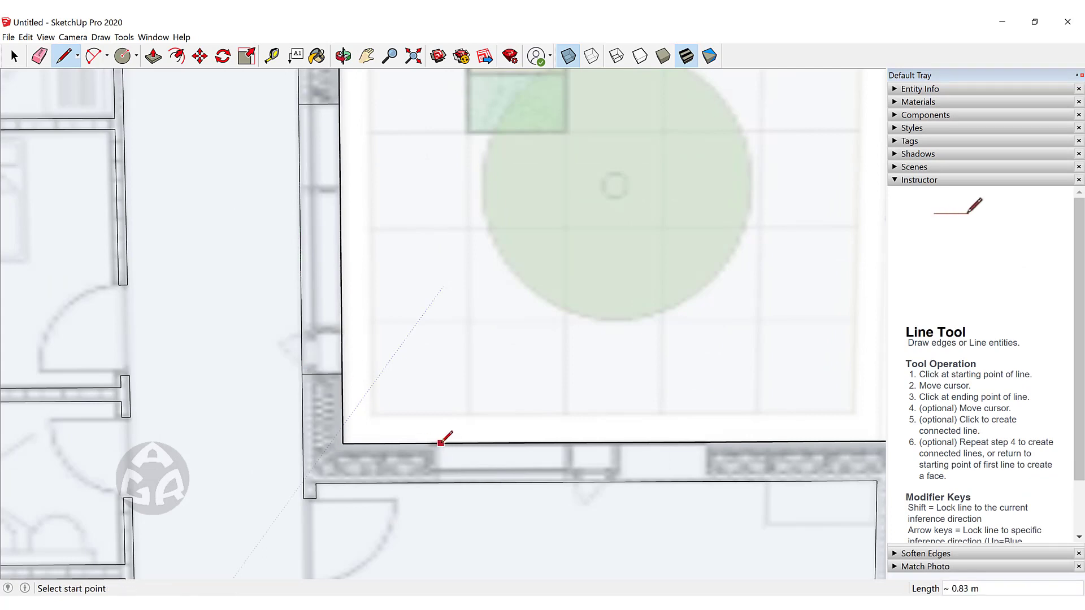
{"action": "left_click", "coordinate": [708, 481]}
{"action": "scroll", "coordinate": [747, 441], "scroll_direction": "down", "scroll_amount": 4}
Draw about 0.83 m jamb lines across the right wall of the hall below the courtyard, at its small window and corner window
{"action": "mouse_move", "coordinate": [739, 410]}
{"action": "middle_mouse_down", "text": "shift"}
{"action": "mouse_move", "coordinate": [484, 320]}
{"action": "mouse_move", "coordinate": [395, 166]}
{"action": "middle_mouse_up", "text": "shift"}
{"action": "scroll", "coordinate": [499, 365], "scroll_direction": "up", "scroll_amount": 4}
{"action": "left_click", "coordinate": [498, 369]}
{"action": "left_click", "coordinate": [539, 368]}
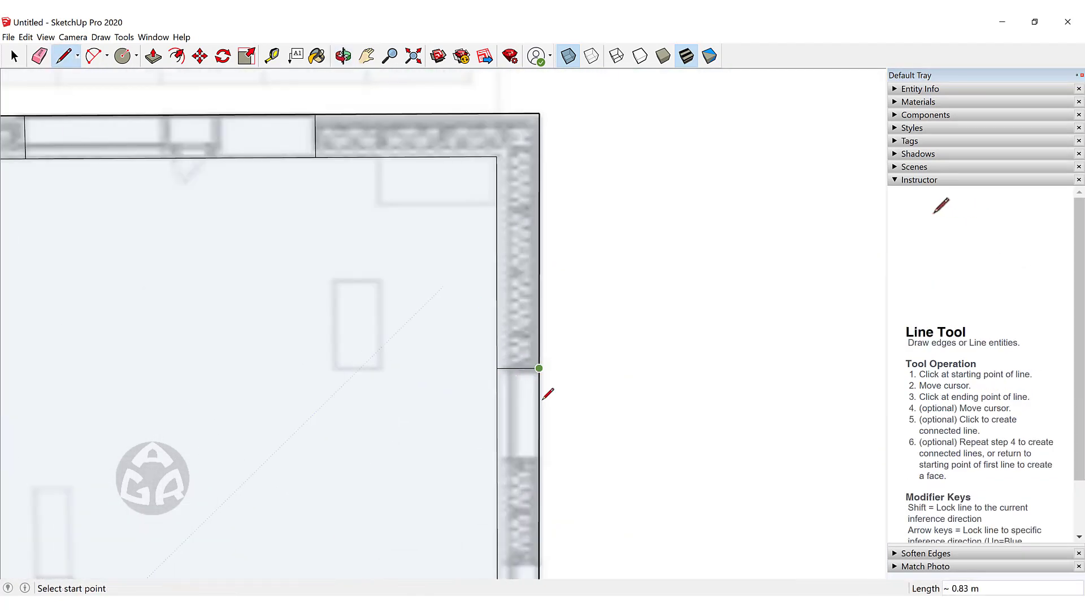
{"action": "left_click", "coordinate": [497, 455]}
{"action": "middle_click_drag", "start_coordinate": [497, 455], "coordinate": [506, 311], "text": "shift"}
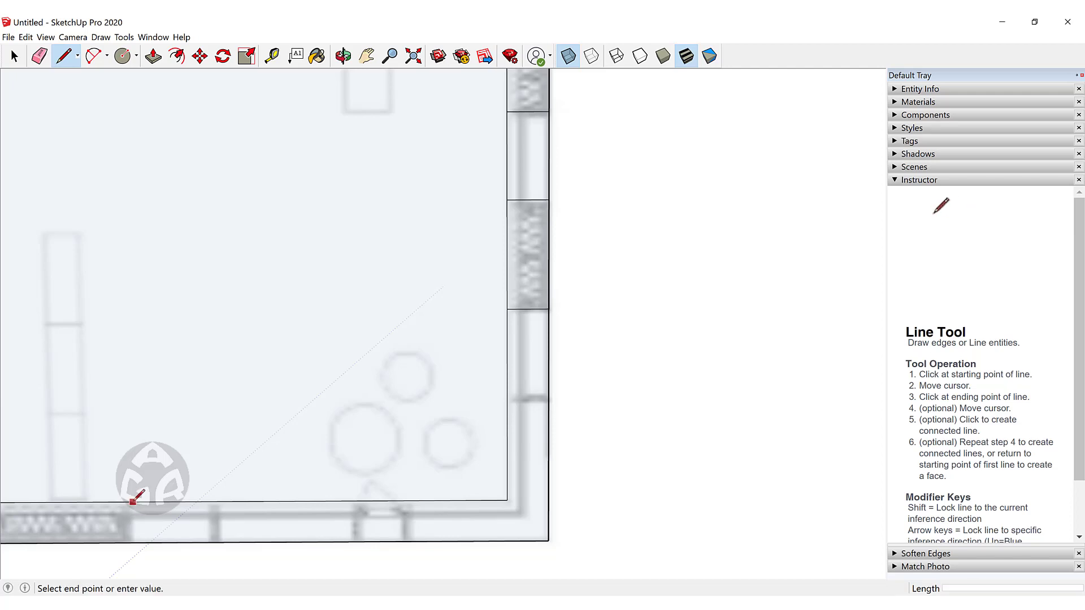
Draw about 0.83 m jamb lines across the lower outer wall at the corner window's left end and both other window openings
{"action": "left_click", "coordinate": [133, 544]}
{"action": "scroll", "coordinate": [266, 453], "scroll_direction": "down", "scroll_amount": 1}
{"action": "mouse_move", "coordinate": [266, 453]}
{"action": "middle_mouse_down", "text": "shift"}
{"action": "mouse_move", "coordinate": [400, 422]}
{"action": "mouse_move", "coordinate": [678, 392]}
{"action": "middle_mouse_up", "text": "shift"}
{"action": "scroll", "coordinate": [401, 433], "scroll_direction": "up", "scroll_amount": 3}
{"action": "left_click", "coordinate": [392, 490]}
{"action": "left_click", "coordinate": [393, 434]}
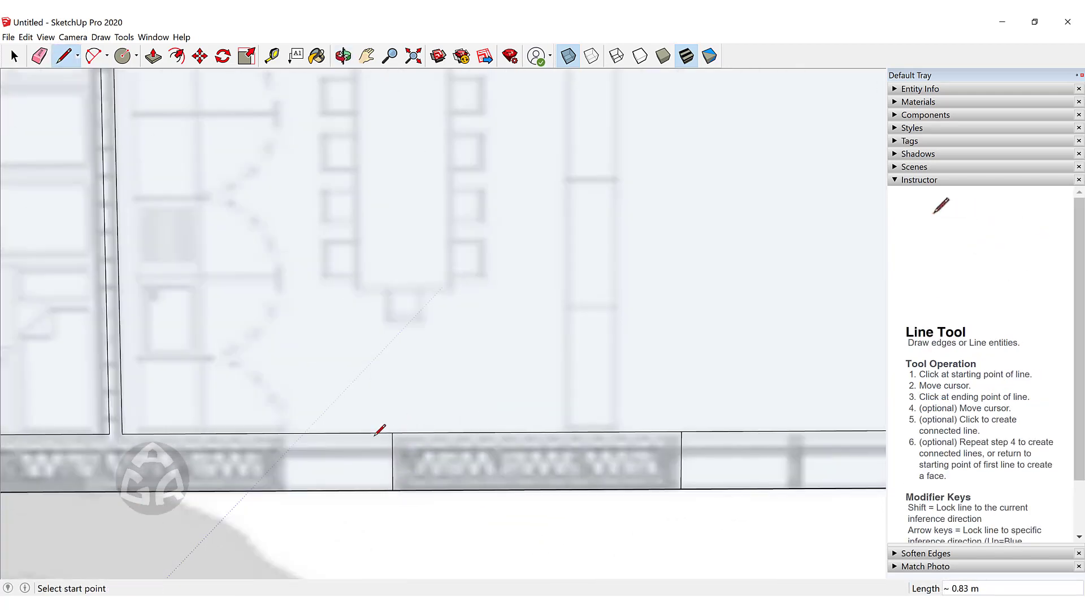
{"action": "middle_click_drag", "start_coordinate": [279, 433], "coordinate": [545, 449], "text": "shift"}
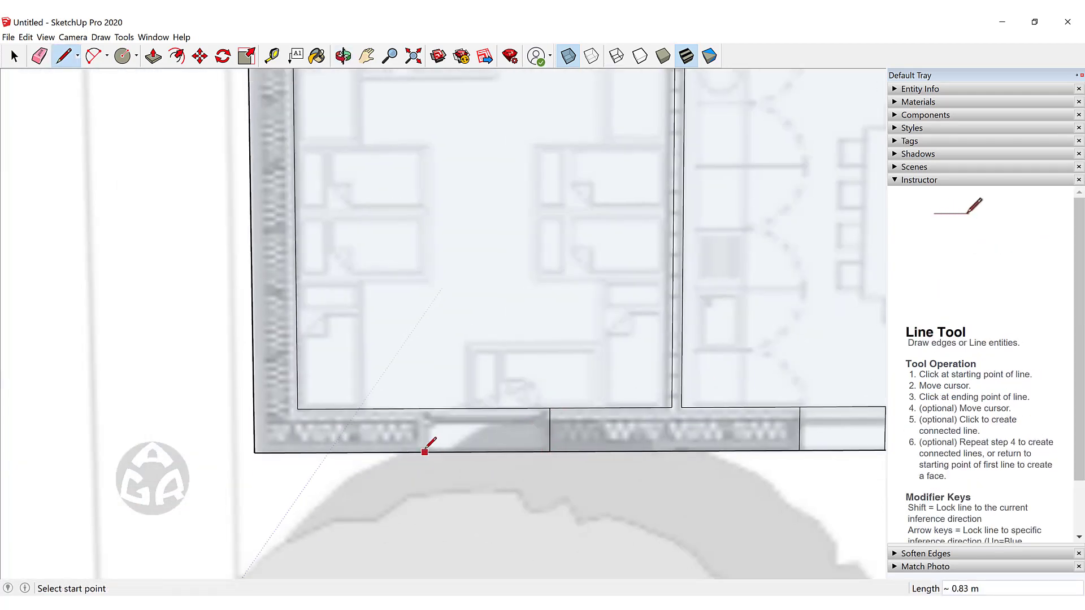
{"action": "left_click", "coordinate": [424, 408]}
Draw jamb lines across the left outer wall at the windows of the lowest bedroom and the bathroom above it
{"action": "scroll", "coordinate": [308, 150], "scroll_direction": "down", "scroll_amount": 1}
{"action": "middle_click_drag", "start_coordinate": [301, 135], "coordinate": [383, 487], "text": "shift"}
{"action": "scroll", "coordinate": [364, 390], "scroll_direction": "up", "scroll_amount": 2}
{"action": "left_click", "coordinate": [343, 414]}
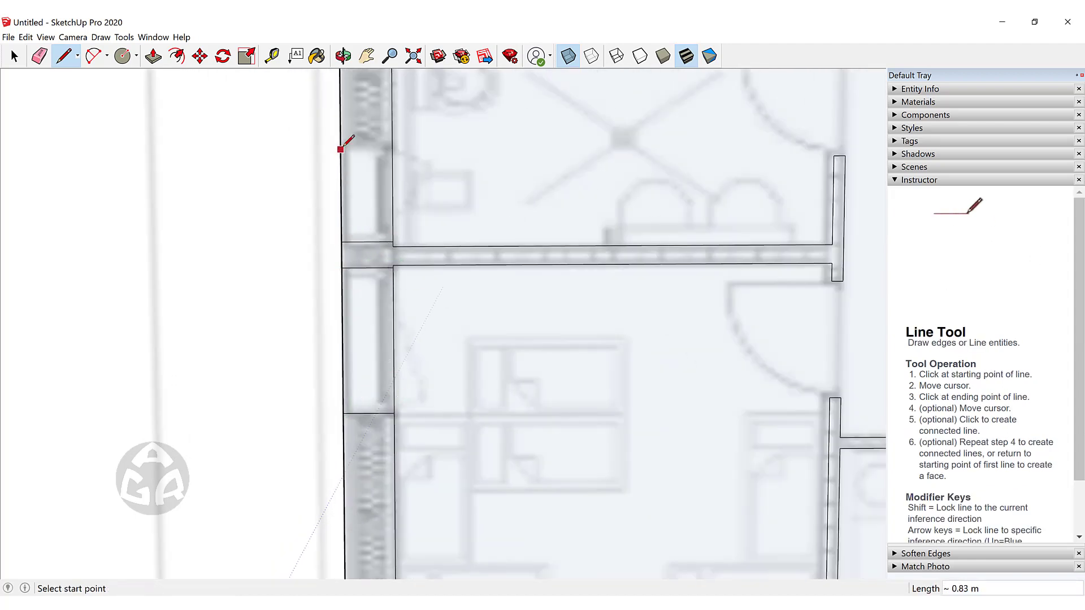
{"action": "scroll", "coordinate": [398, 142], "scroll_direction": "down", "scroll_amount": 2}
{"action": "middle_click_drag", "start_coordinate": [398, 141], "coordinate": [400, 419], "text": "shift"}
Draw jamb lines across the left outer wall at both ends of the four-bed room's window
{"action": "scroll", "coordinate": [378, 339], "scroll_direction": "up", "scroll_amount": 3}
{"action": "left_click", "coordinate": [357, 375]}
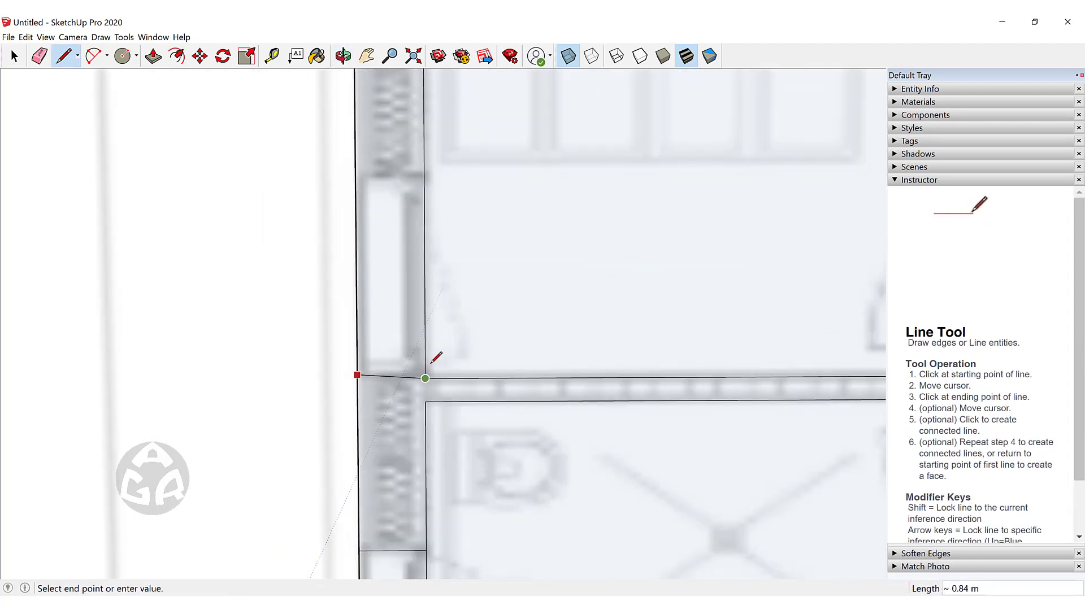
{"action": "left_click", "coordinate": [424, 375]}
{"action": "left_click", "coordinate": [370, 205]}
{"action": "left_click", "coordinate": [428, 205]}
{"action": "scroll", "coordinate": [422, 217], "scroll_direction": "down", "scroll_amount": 5}
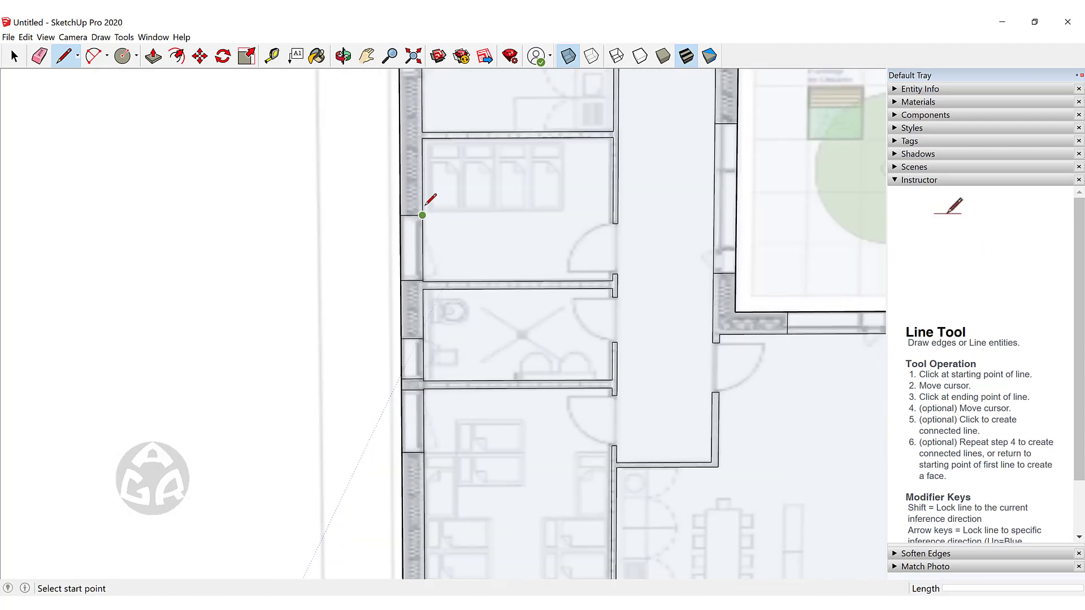
Draw about 0.83 m jamb lines at both windows of the room above the four-bed room and at the long window's lower end
{"action": "middle_click_drag", "start_coordinate": [423, 217], "coordinate": [425, 467], "text": "shift"}
{"action": "scroll", "coordinate": [417, 339], "scroll_direction": "up", "scroll_amount": 2}
{"action": "left_click", "coordinate": [393, 322]}
{"action": "left_click", "coordinate": [424, 323]}
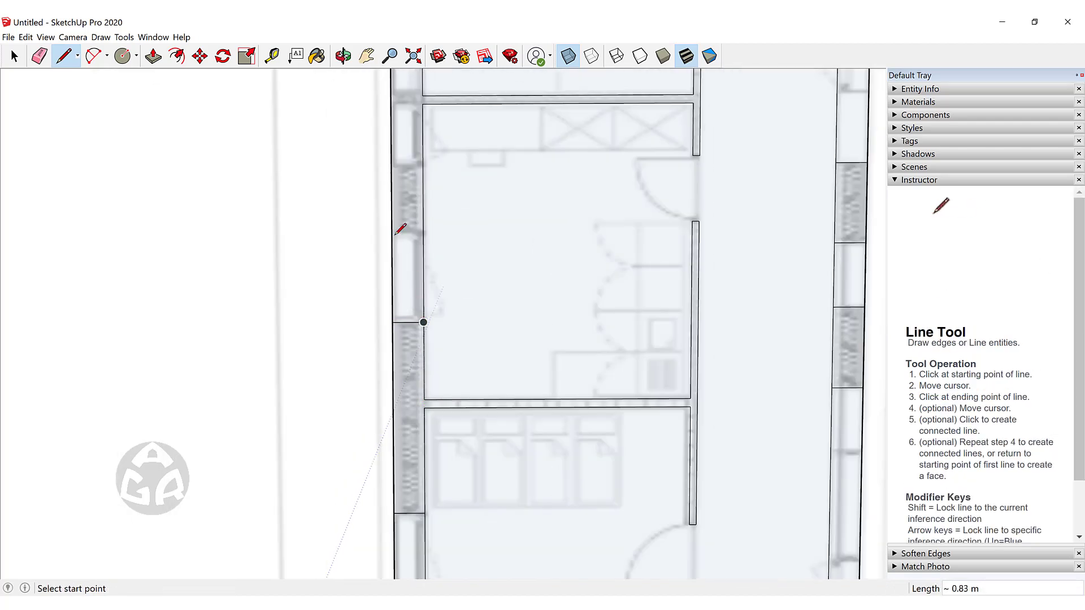
{"action": "left_click", "coordinate": [422, 164]}
{"action": "scroll", "coordinate": [424, 163], "scroll_direction": "up", "scroll_amount": 3}
{"action": "left_click", "coordinate": [376, 209]}
{"action": "scroll", "coordinate": [376, 205], "scroll_direction": "down", "scroll_amount": 4}
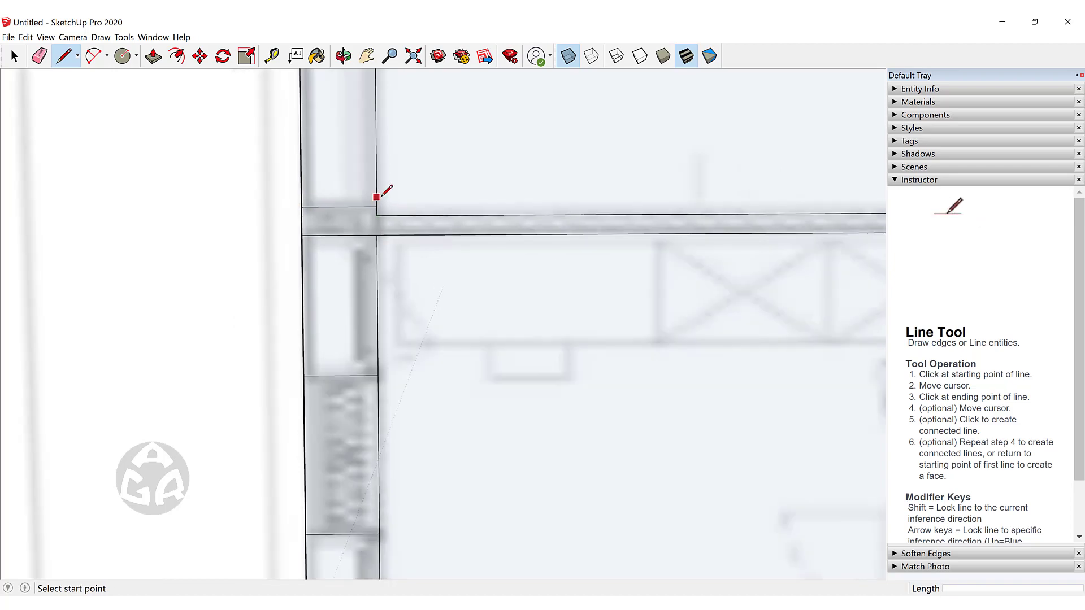
Draw a jamb line across the left outer wall at the upper end of the long window
{"action": "middle_click_drag", "start_coordinate": [376, 201], "coordinate": [399, 560], "text": "shift"}
{"action": "scroll", "coordinate": [390, 176], "scroll_direction": "up", "scroll_amount": 2}
{"action": "left_click", "coordinate": [390, 179]}
{"action": "left_click", "coordinate": [328, 179]}
{"action": "scroll", "coordinate": [387, 161], "scroll_direction": "down", "scroll_amount": 3}
{"action": "middle_click_drag", "start_coordinate": [386, 161], "coordinate": [363, 518], "text": "shift"}
Draw jamb lines across the left outer wall at both ends of the uppermost window
{"action": "scroll", "coordinate": [361, 408], "scroll_direction": "up", "scroll_amount": 2}
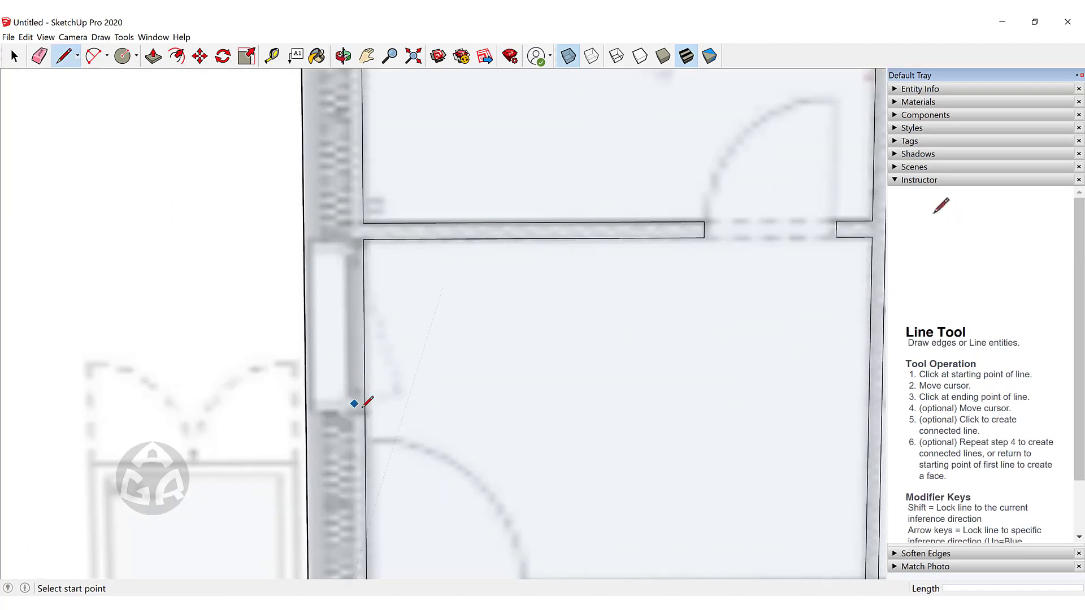
{"action": "left_click", "coordinate": [365, 413]}
{"action": "left_click", "coordinate": [307, 413]}
{"action": "left_click", "coordinate": [305, 240]}
{"action": "scroll", "coordinate": [452, 181], "scroll_direction": "down", "scroll_amount": 2}
Draw about 0.83 m jamb lines across the upper outer wall at both edges of the three leftmost window openings
{"action": "middle_click_drag", "start_coordinate": [452, 176], "coordinate": [365, 423], "text": "shift"}
{"action": "left_click", "coordinate": [441, 324]}
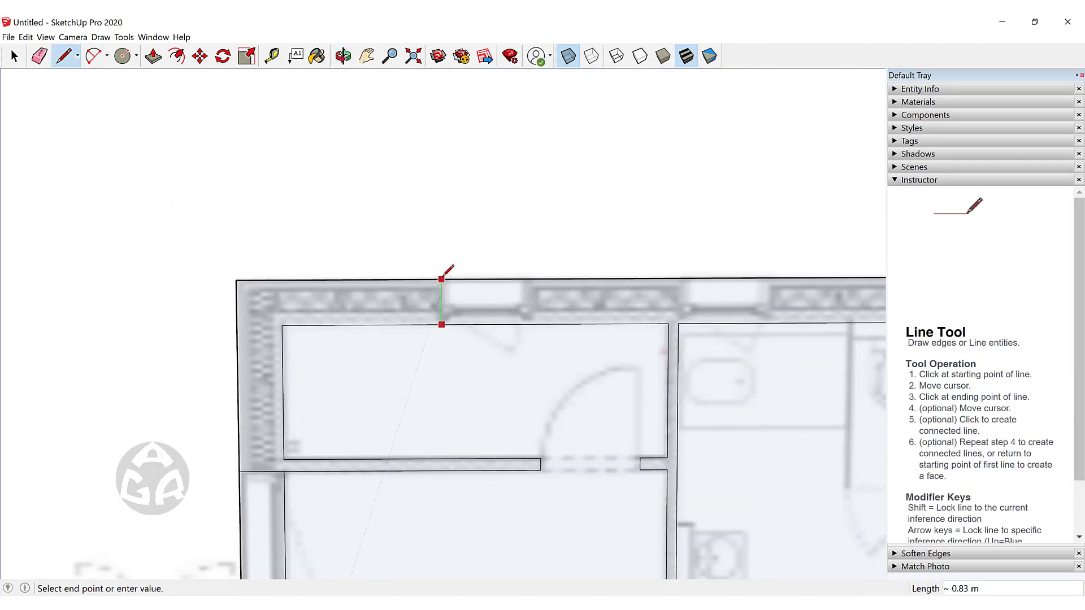
{"action": "left_click", "coordinate": [770, 323]}
{"action": "scroll", "coordinate": [771, 320], "scroll_direction": "down", "scroll_amount": 2}
{"action": "scroll", "coordinate": [446, 289], "scroll_direction": "up", "scroll_amount": 2}
{"action": "left_click", "coordinate": [482, 303]}
{"action": "left_click", "coordinate": [482, 259]}
{"action": "left_click", "coordinate": [603, 258]}
{"action": "left_click", "coordinate": [603, 302]}
Draw jamb lines across the upper outer wall at both edges of its two rightmost window openings
{"action": "middle_click_drag", "start_coordinate": [626, 280], "coordinate": [305, 246], "text": "shift"}
{"action": "scroll", "coordinate": [443, 266], "scroll_direction": "up", "scroll_amount": 2}
{"action": "left_click", "coordinate": [444, 270]}
{"action": "left_click", "coordinate": [444, 201]}
{"action": "left_click", "coordinate": [566, 268]}
{"action": "middle_click_drag", "start_coordinate": [566, 269], "coordinate": [387, 262], "text": "shift"}
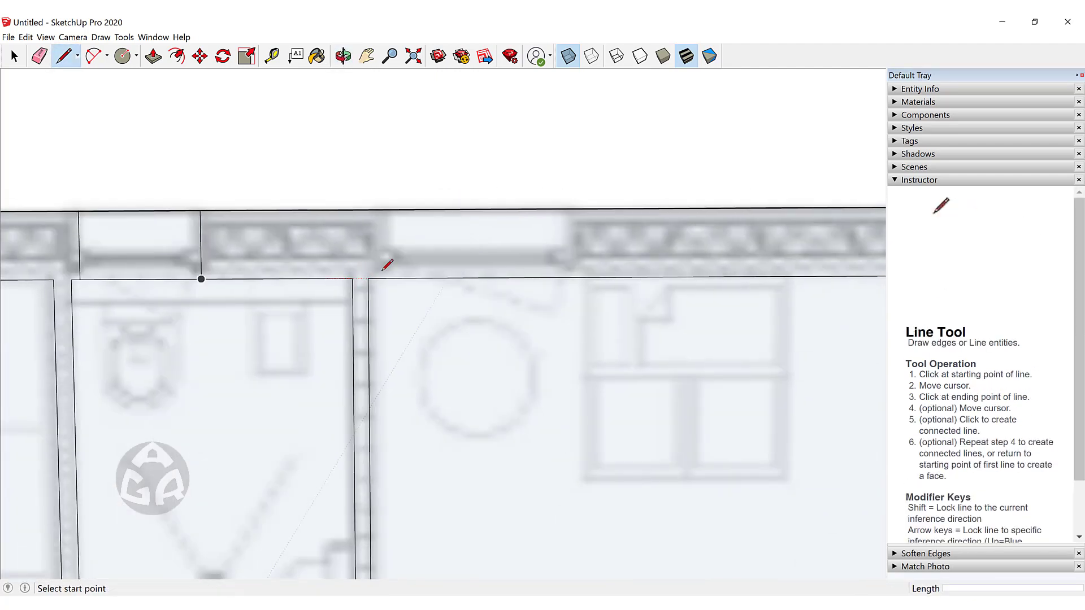
{"action": "left_click", "coordinate": [570, 277]}
{"action": "middle_click_drag", "start_coordinate": [745, 266], "coordinate": [168, 278], "text": "shift"}
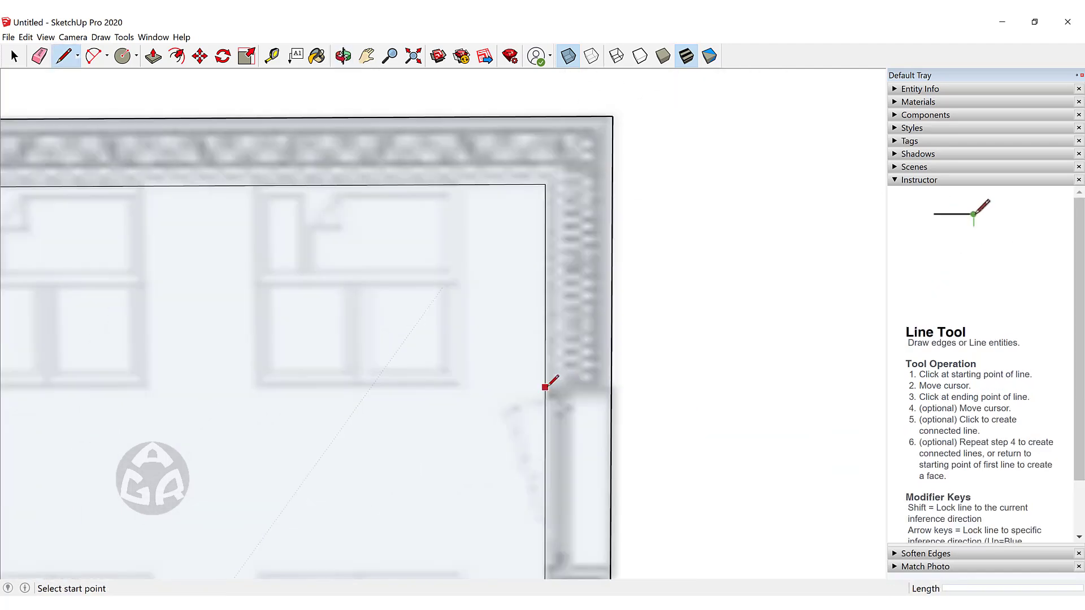
Draw jamb lines across the right outer wall at both ends of the upper bedroom's window
{"action": "left_click", "coordinate": [546, 388]}
{"action": "left_click", "coordinate": [620, 388]}
{"action": "scroll", "coordinate": [620, 395], "scroll_direction": "down", "scroll_amount": 2}
{"action": "middle_click_drag", "start_coordinate": [618, 487], "coordinate": [617, 283], "text": "shift"}
{"action": "scroll", "coordinate": [617, 389], "scroll_direction": "up", "scroll_amount": 2}
{"action": "left_click", "coordinate": [621, 350]}
{"action": "left_click", "coordinate": [546, 350]}
Draw about 0.83 m jamb lines across the right outer wall at both ends of the dining area's window
{"action": "scroll", "coordinate": [588, 351], "scroll_direction": "down", "scroll_amount": 1}
{"action": "scroll", "coordinate": [622, 426], "scroll_direction": "down", "scroll_amount": 1}
{"action": "middle_click_drag", "start_coordinate": [619, 509], "coordinate": [607, 276], "text": "shift"}
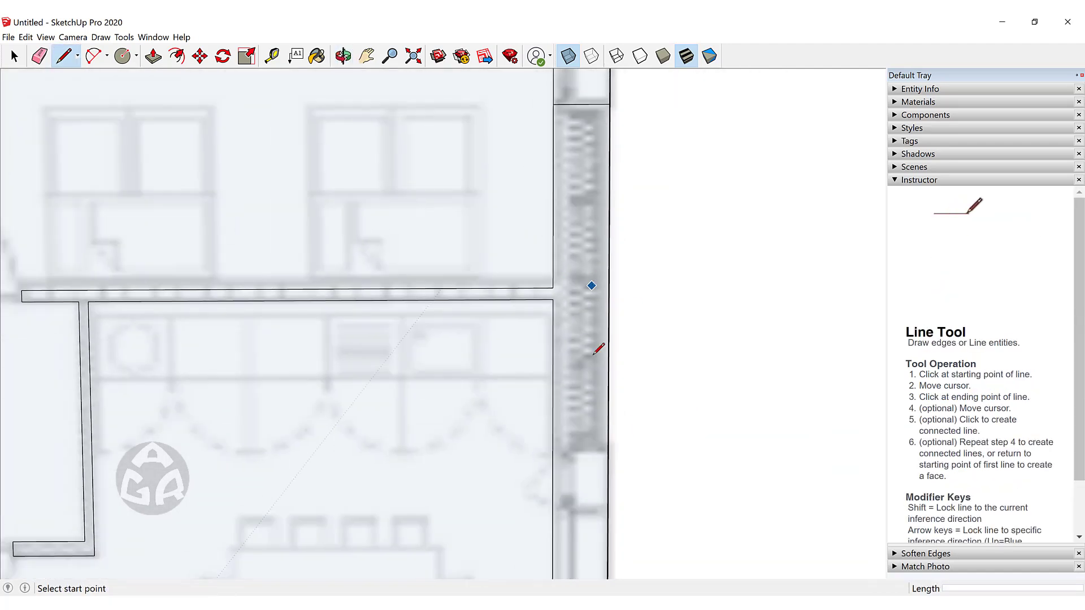
{"action": "scroll", "coordinate": [594, 350], "scroll_direction": "down", "scroll_amount": 1}
{"action": "left_click", "coordinate": [559, 426]}
{"action": "left_click", "coordinate": [603, 425]}
{"action": "middle_click_drag", "start_coordinate": [603, 565], "coordinate": [602, 193], "text": "shift"}
{"action": "left_click", "coordinate": [601, 254]}
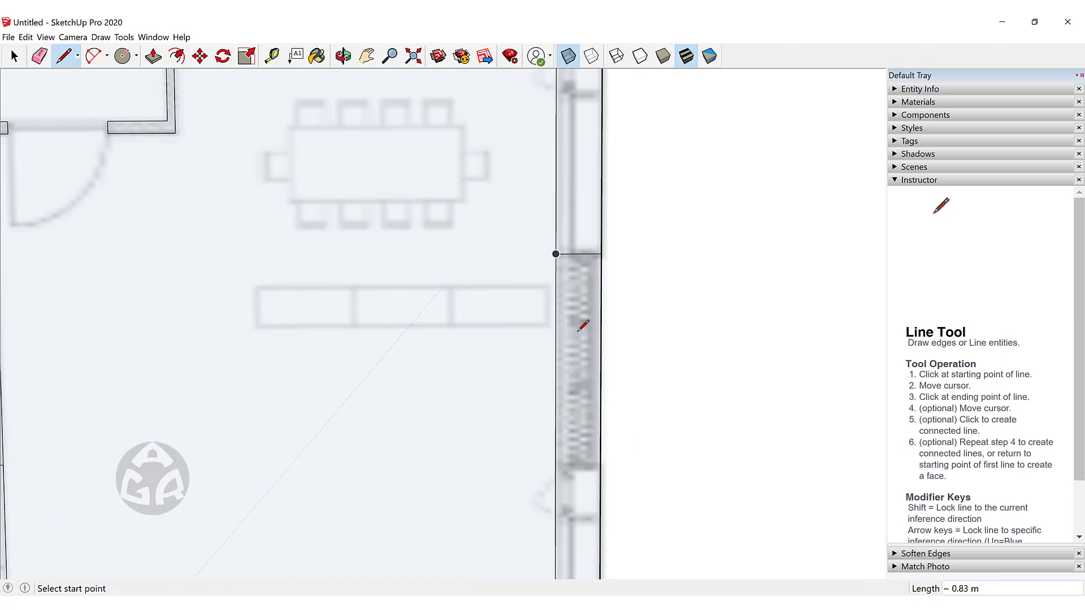
Draw jamb lines across the right outer wall at both ends of its lowest window
{"action": "left_click", "coordinate": [601, 466]}
{"action": "middle_click_drag", "start_coordinate": [601, 559], "coordinate": [613, 220], "text": "shift"}
{"action": "left_click", "coordinate": [610, 327]}
{"action": "left_click", "coordinate": [570, 327]}
Draw a glazing line between the jambs of the lowest window in the right outer wall
{"action": "mouse_move", "coordinate": [433, 502]}
{"action": "middle_mouse_down", "text": "shift"}
{"action": "mouse_move", "coordinate": [646, 359]}
{"action": "mouse_move", "coordinate": [530, 409]}
{"action": "middle_mouse_up", "text": "shift"}
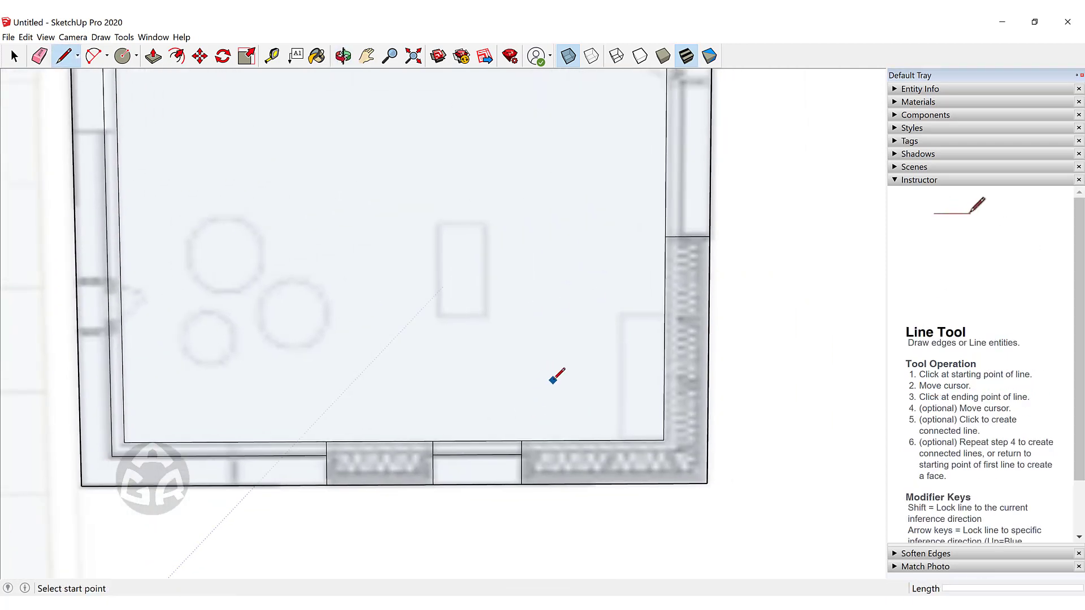
{"action": "middle_click_drag", "start_coordinate": [606, 295], "coordinate": [453, 445], "text": "shift"}
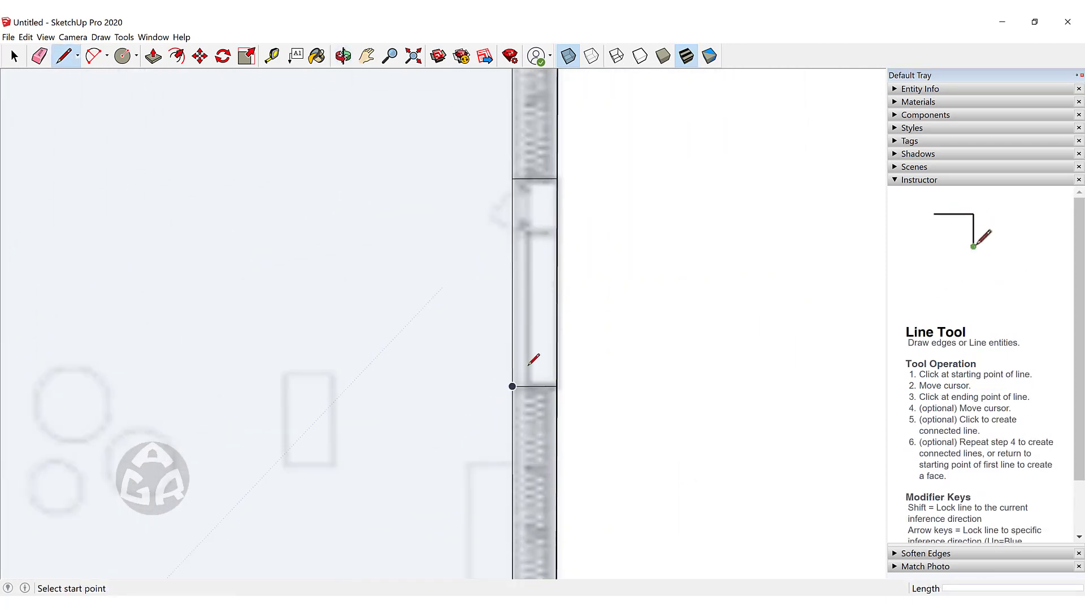
{"action": "scroll", "coordinate": [524, 387], "scroll_direction": "up", "scroll_amount": 2}
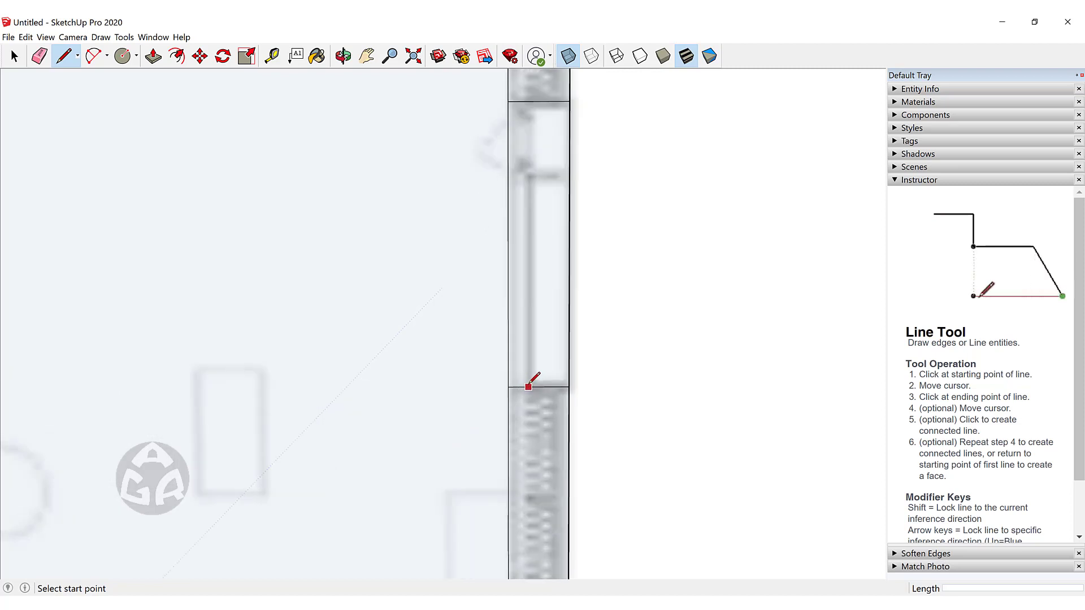
{"action": "scroll", "coordinate": [529, 387], "scroll_direction": "up", "scroll_amount": 1}
{"action": "left_click", "coordinate": [529, 387]}
{"action": "scroll", "coordinate": [536, 226], "scroll_direction": "down", "scroll_amount": 3}
{"action": "middle_click_drag", "start_coordinate": [536, 200], "coordinate": [533, 379], "text": "shift"}
Draw glazing lines in the right outer wall's dining area window, about 3.74 m long, and in the upper bedroom window
{"action": "scroll", "coordinate": [535, 270], "scroll_direction": "down", "scroll_amount": 2}
{"action": "middle_click_drag", "start_coordinate": [524, 220], "coordinate": [516, 433], "text": "shift"}
{"action": "scroll", "coordinate": [538, 340], "scroll_direction": "up", "scroll_amount": 3}
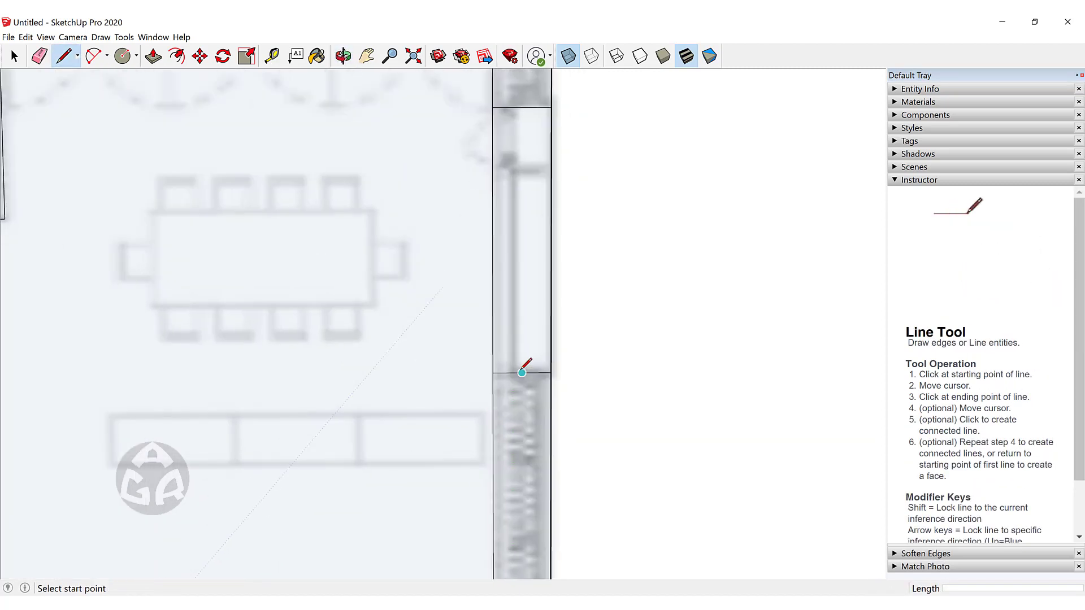
{"action": "middle_click_drag", "start_coordinate": [521, 111], "coordinate": [520, 283], "text": "shift"}
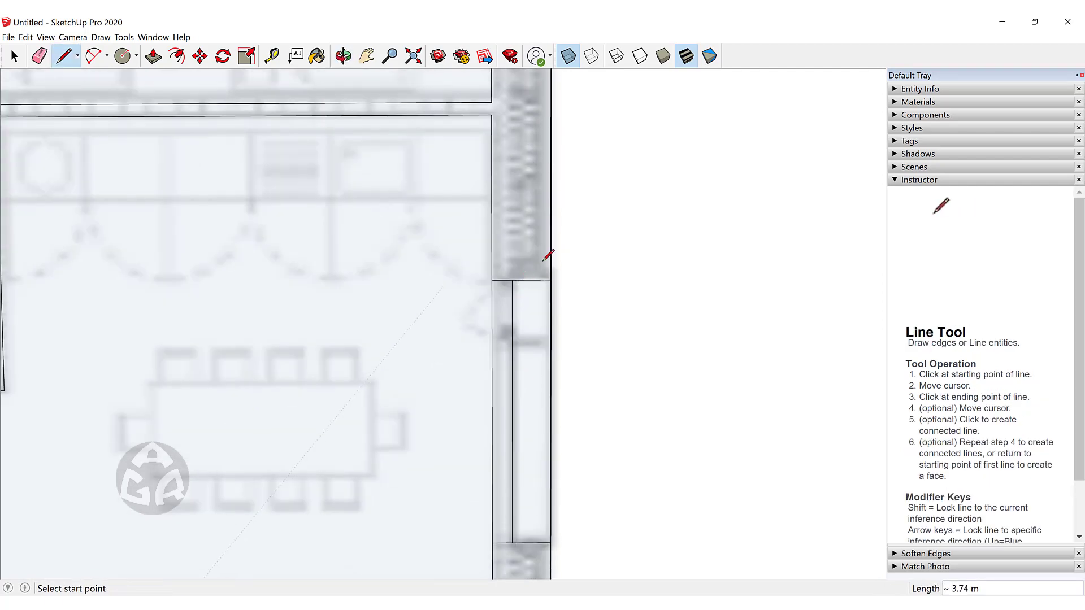
{"action": "scroll", "coordinate": [543, 261], "scroll_direction": "down", "scroll_amount": 1}
{"action": "middle_click_drag", "start_coordinate": [538, 226], "coordinate": [536, 568], "text": "shift"}
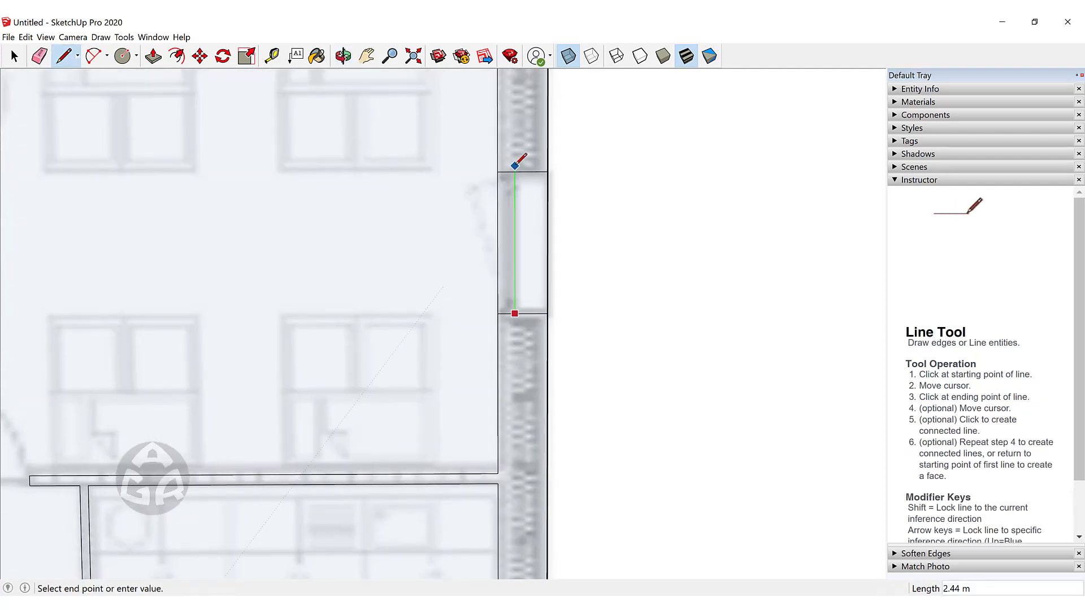
Draw an about 2.23 m glazing line between the jambs of the rightmost window in the upper outer wall
{"action": "scroll", "coordinate": [537, 162], "scroll_direction": "down", "scroll_amount": 2}
{"action": "middle_click_drag", "start_coordinate": [537, 162], "coordinate": [535, 503], "text": "shift"}
{"action": "middle_click_drag", "start_coordinate": [151, 356], "coordinate": [492, 295], "text": "shift"}
{"action": "scroll", "coordinate": [493, 295], "scroll_direction": "up", "scroll_amount": 3}
{"action": "left_click", "coordinate": [493, 336]}
{"action": "left_click", "coordinate": [337, 336]}
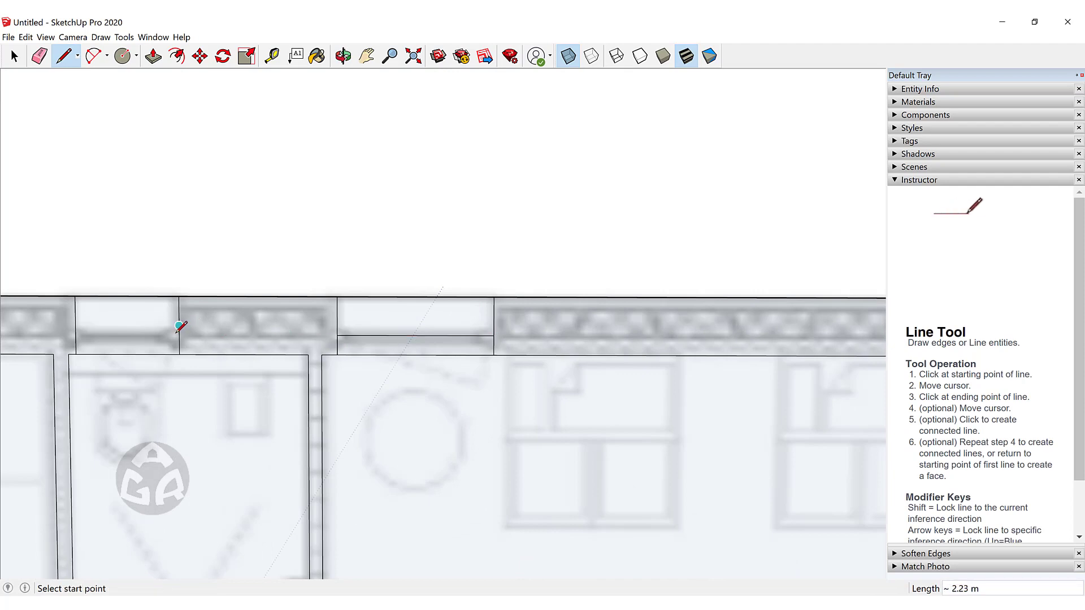
Draw glazing lines between the jambs of the four remaining windows in the upper outer wall
{"action": "left_click", "coordinate": [180, 335]}
{"action": "scroll", "coordinate": [192, 317], "scroll_direction": "down", "scroll_amount": 4}
{"action": "scroll", "coordinate": [536, 267], "scroll_direction": "up", "scroll_amount": 4}
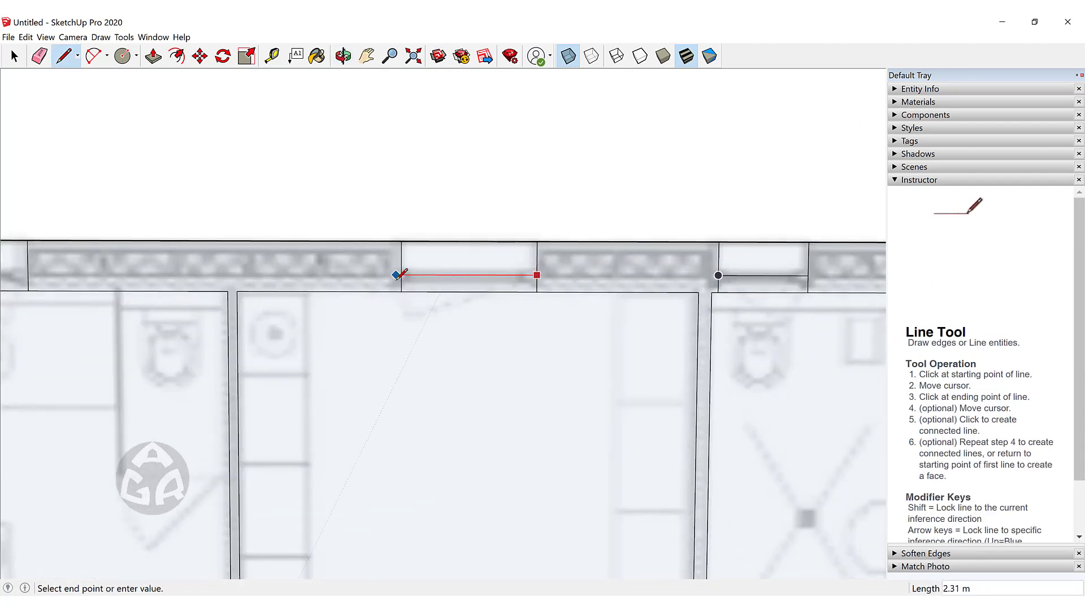
{"action": "middle_click_drag", "start_coordinate": [127, 238], "coordinate": [652, 250], "text": "shift"}
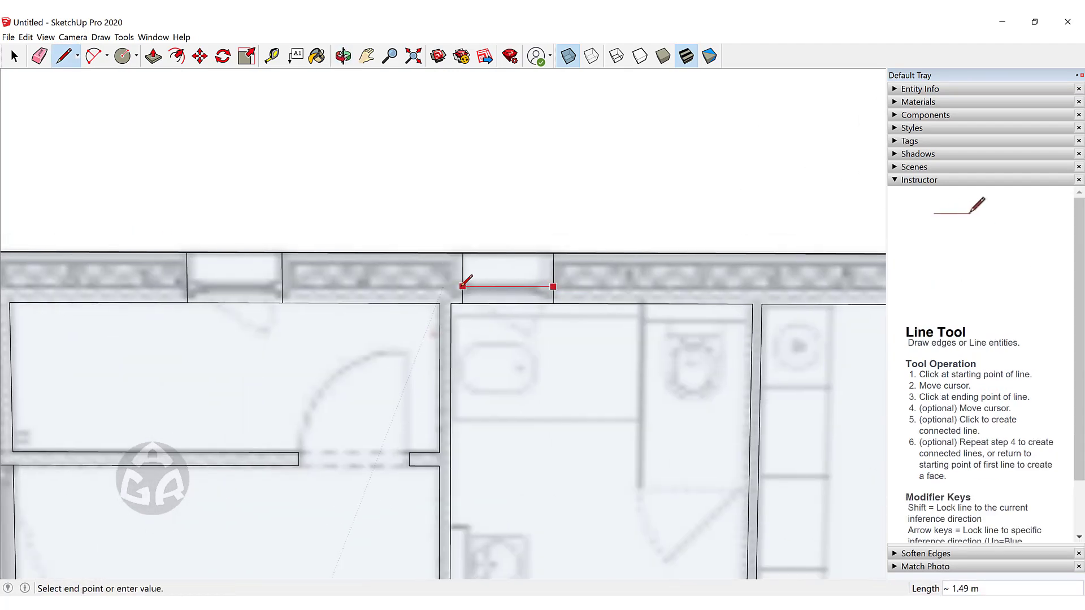
{"action": "left_click", "coordinate": [187, 286]}
Draw a glazing line between the jambs of the uppermost window in the left outer wall
{"action": "middle_click_drag", "start_coordinate": [151, 278], "coordinate": [567, 249], "text": "shift"}
{"action": "middle_click_drag", "start_coordinate": [419, 440], "coordinate": [427, 276], "text": "shift"}
{"action": "scroll", "coordinate": [427, 276], "scroll_direction": "up", "scroll_amount": 3}
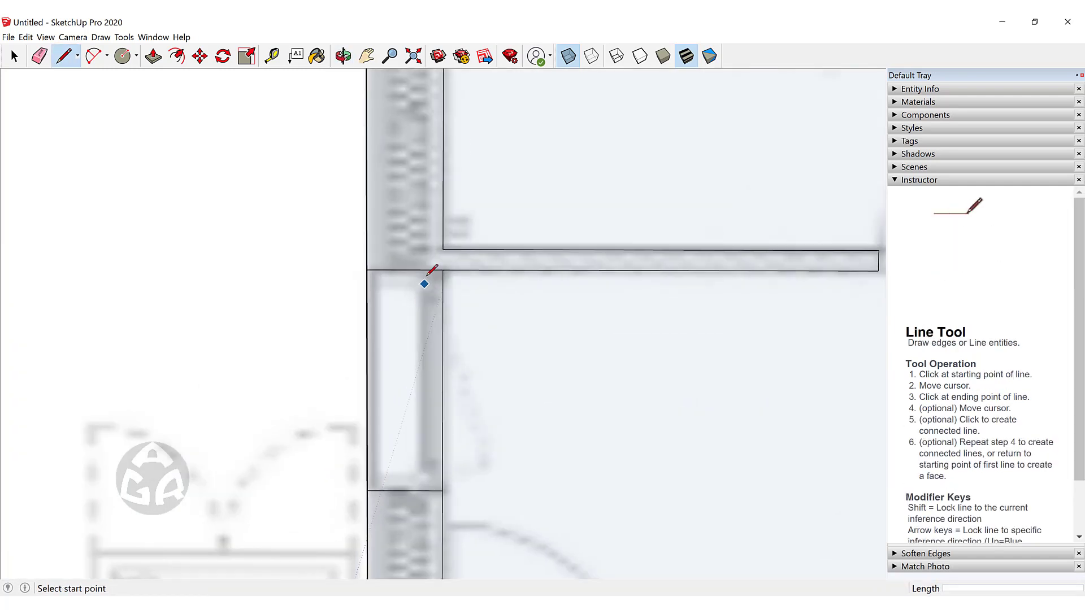
{"action": "left_click", "coordinate": [424, 481]}
Draw glazing down the left outer wall from the long window through both windows of the room below it
{"action": "scroll", "coordinate": [435, 486], "scroll_direction": "down", "scroll_amount": 3}
{"action": "scroll", "coordinate": [401, 200], "scroll_direction": "up", "scroll_amount": 4}
{"action": "middle_click_drag", "start_coordinate": [402, 497], "coordinate": [393, 167], "text": "shift"}
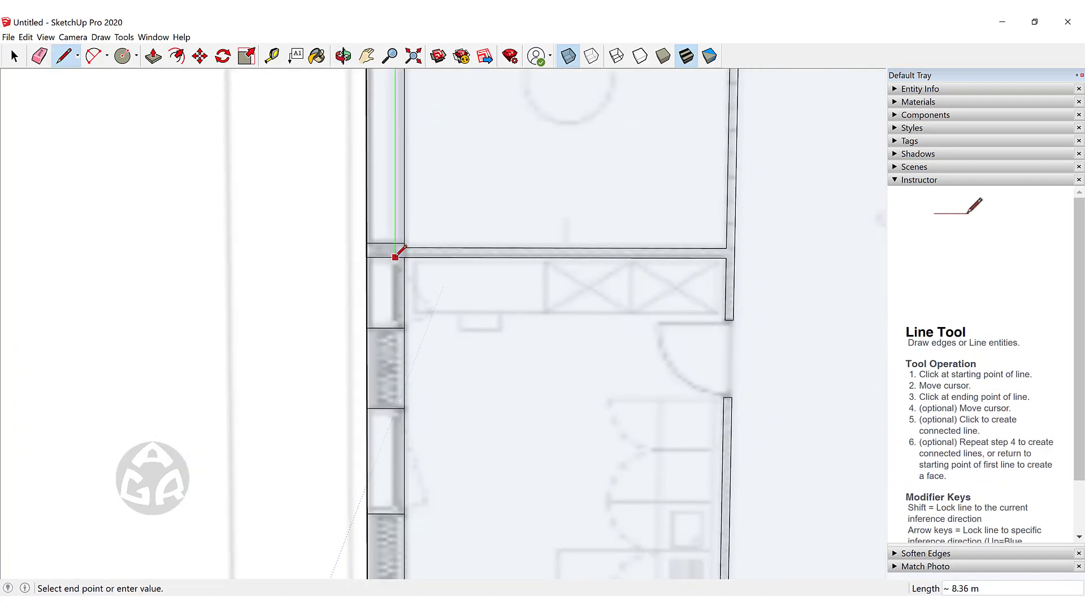
{"action": "left_click", "coordinate": [395, 514]}
Draw glazing lines in the left outer wall's four-bed room window (about 2.41 m), bathroom window and lowest bedroom window (2.36 m)
{"action": "middle_click_drag", "start_coordinate": [398, 555], "coordinate": [415, 79], "text": "shift"}
{"action": "left_click", "coordinate": [410, 264]}
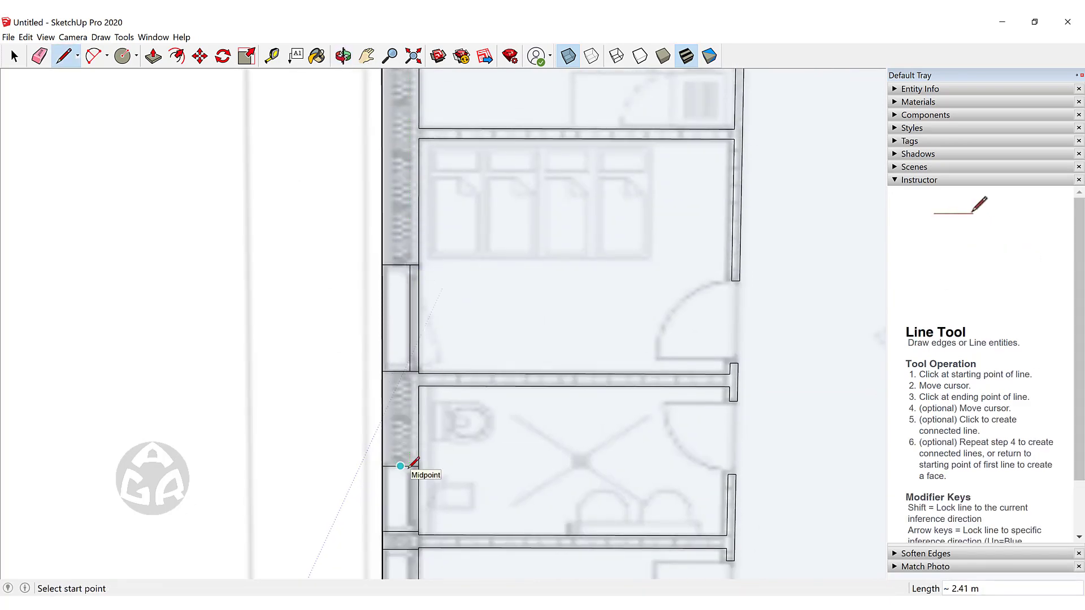
{"action": "middle_click_drag", "start_coordinate": [414, 463], "coordinate": [404, 399], "text": "shift"}
{"action": "scroll", "coordinate": [404, 399], "scroll_direction": "up", "scroll_amount": 1}
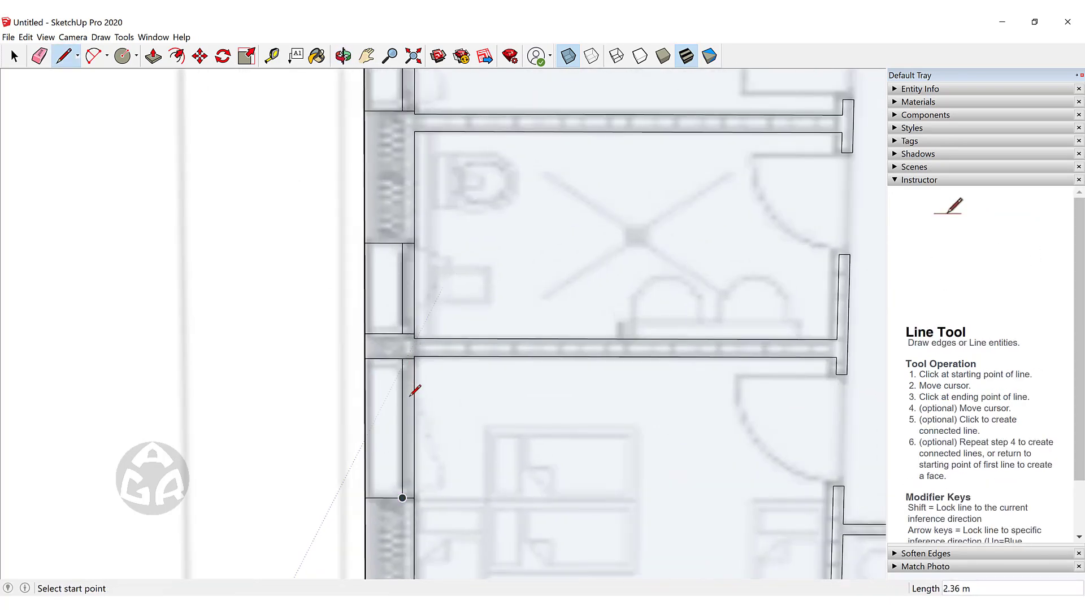
Draw a glazing line between the jambs of the leftmost window in the lower outer wall
{"action": "scroll", "coordinate": [410, 399], "scroll_direction": "down", "scroll_amount": 1}
{"action": "middle_click_drag", "start_coordinate": [423, 540], "coordinate": [435, 211], "text": "shift"}
{"action": "scroll", "coordinate": [533, 395], "scroll_direction": "up", "scroll_amount": 1}
{"action": "scroll", "coordinate": [519, 406], "scroll_direction": "up", "scroll_amount": 1}
{"action": "left_click", "coordinate": [517, 405]}
{"action": "left_click", "coordinate": [695, 406]}
{"action": "scroll", "coordinate": [694, 406], "scroll_direction": "down", "scroll_amount": 1}
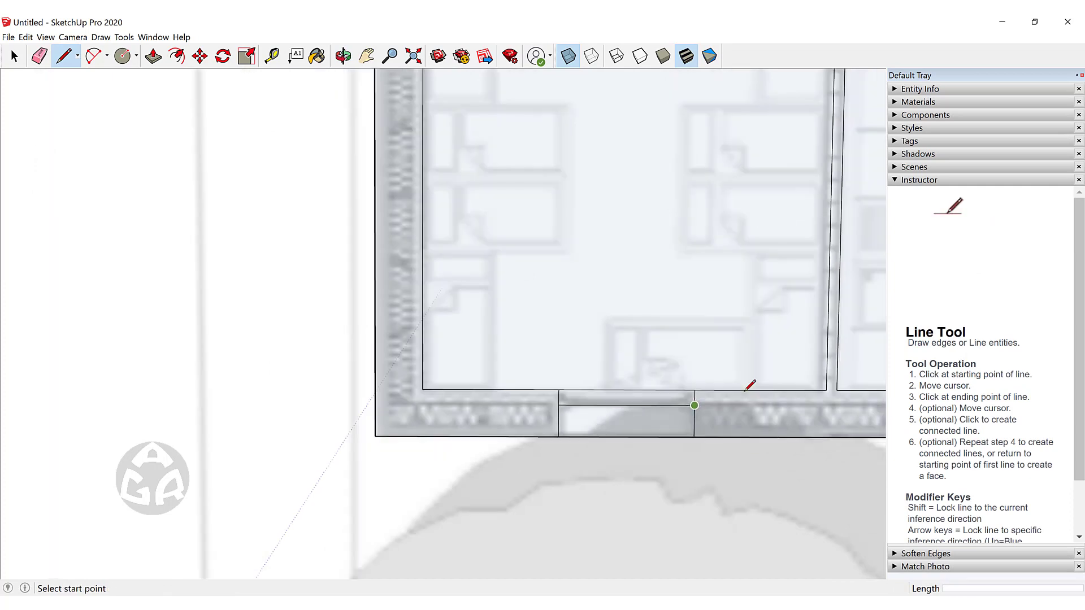
Draw a glazing line between the jambs of the second window from the left in the lower outer wall
{"action": "scroll", "coordinate": [745, 391], "scroll_direction": "down", "scroll_amount": 1}
{"action": "middle_click_drag", "start_coordinate": [825, 395], "coordinate": [249, 339], "text": "shift"}
{"action": "scroll", "coordinate": [353, 345], "scroll_direction": "up", "scroll_amount": 1}
{"action": "left_click", "coordinate": [353, 343]}
{"action": "left_click", "coordinate": [481, 343]}
Draw glazing lines in the hall's lower-right corner window, running about 4.11 m up the right wall, and in the small window above it
{"action": "middle_click_drag", "start_coordinate": [823, 338], "coordinate": [267, 343], "text": "shift"}
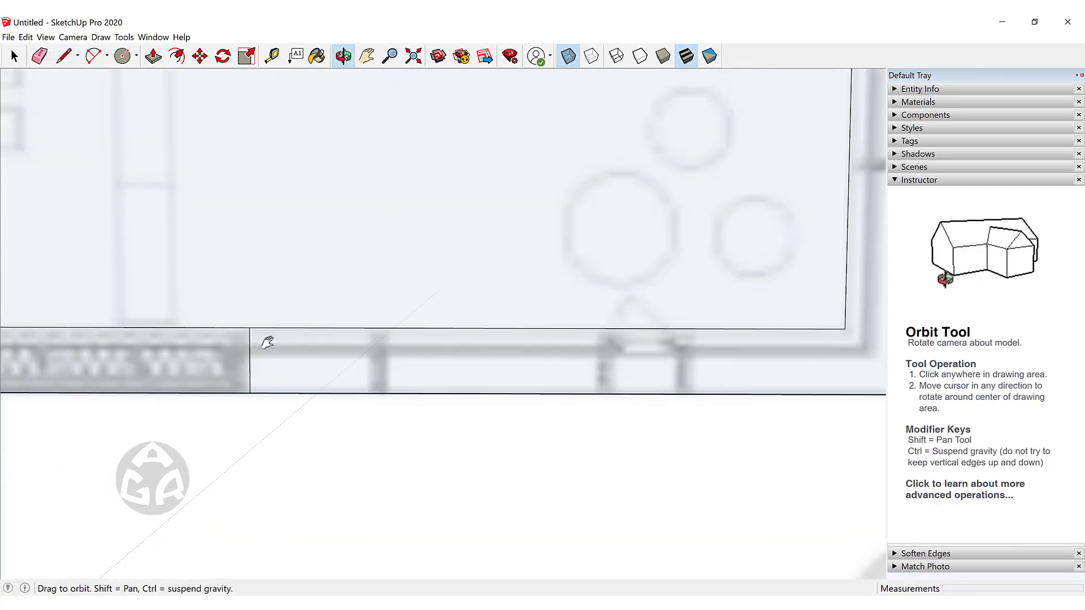
{"action": "scroll", "coordinate": [601, 351], "scroll_direction": "down", "scroll_amount": 1}
{"action": "scroll", "coordinate": [496, 424], "scroll_direction": "up", "scroll_amount": 2}
{"action": "left_click", "coordinate": [477, 473]}
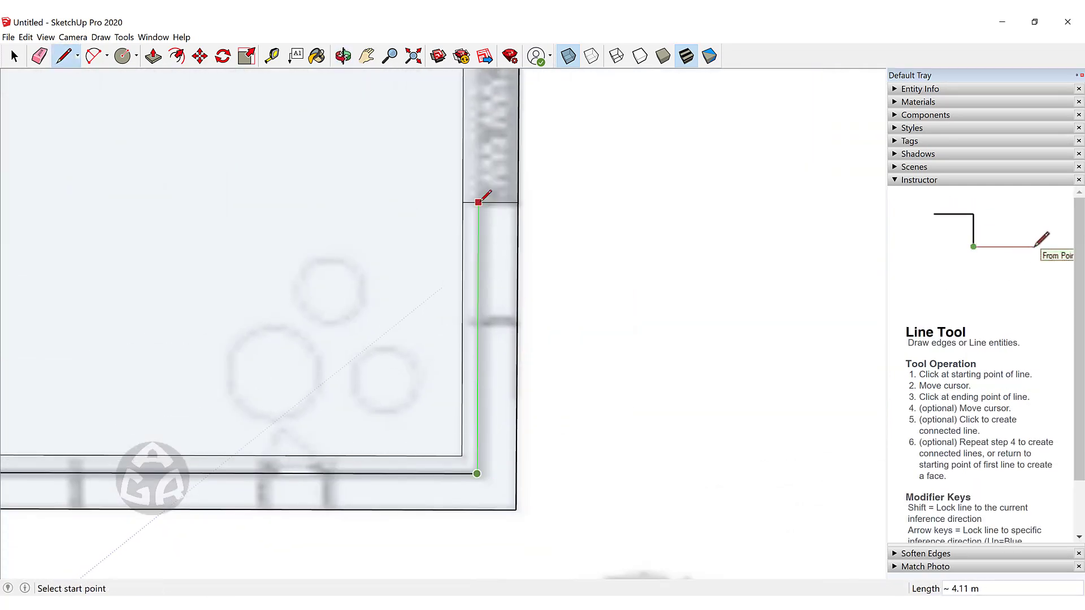
{"action": "left_click", "coordinate": [478, 201]}
{"action": "middle_click_drag", "start_coordinate": [479, 175], "coordinate": [477, 547], "text": "shift"}
{"action": "left_click", "coordinate": [477, 315]}
Draw a glazing line between the jambs of the window in the courtyard's lower wall
{"action": "middle_click_drag", "start_coordinate": [481, 169], "coordinate": [488, 504], "text": "shift"}
{"action": "middle_click_drag", "start_coordinate": [252, 336], "coordinate": [634, 352], "text": "shift"}
{"action": "left_click", "coordinate": [610, 368]}
{"action": "left_click", "coordinate": [222, 367]}
Draw glazing lines between the jambs of the windows along the courtyard's left wall
{"action": "left_click", "coordinate": [45, 224]}
{"action": "middle_click_drag", "start_coordinate": [43, 124], "coordinate": [161, 538], "text": "shift"}
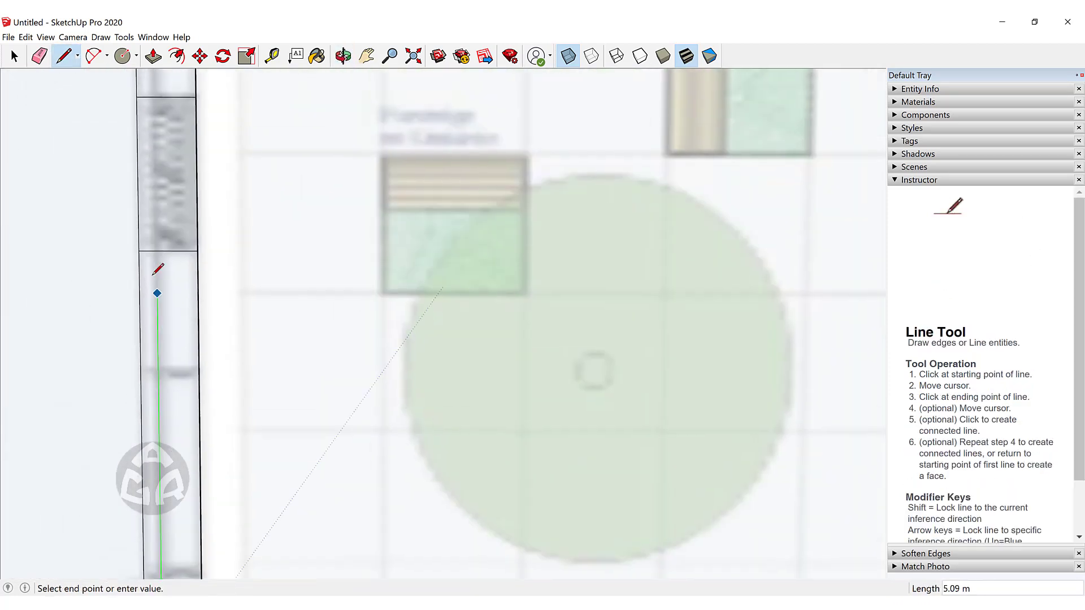
{"action": "left_click", "coordinate": [155, 94]}
{"action": "middle_click_drag", "start_coordinate": [154, 94], "coordinate": [196, 514], "text": "shift"}
{"action": "left_click", "coordinate": [193, 241]}
{"action": "middle_click_drag", "start_coordinate": [215, 178], "coordinate": [248, 475], "text": "shift"}
{"action": "left_click", "coordinate": [216, 120]}
Draw glazing lines between the jambs of the small window and the wide window in the courtyard's upper wall
{"action": "middle_click_drag", "start_coordinate": [362, 85], "coordinate": [252, 228], "text": "shift"}
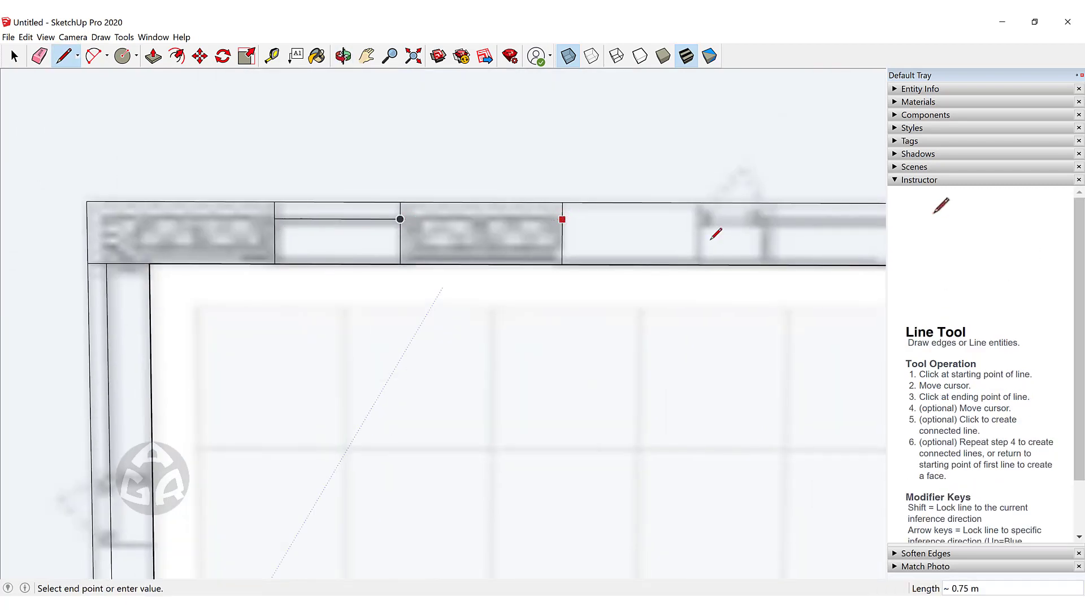
{"action": "middle_click_drag", "start_coordinate": [797, 226], "coordinate": [294, 276], "text": "shift"}
{"action": "left_click", "coordinate": [433, 270]}
{"action": "scroll", "coordinate": [490, 276], "scroll_direction": "down", "scroll_amount": 6}
{"action": "middle_click_drag", "start_coordinate": [505, 357], "coordinate": [526, 269], "text": "shift"}
{"action": "key", "text": "space"}
{"action": "scroll", "coordinate": [523, 222], "scroll_direction": "down", "scroll_amount": 4}
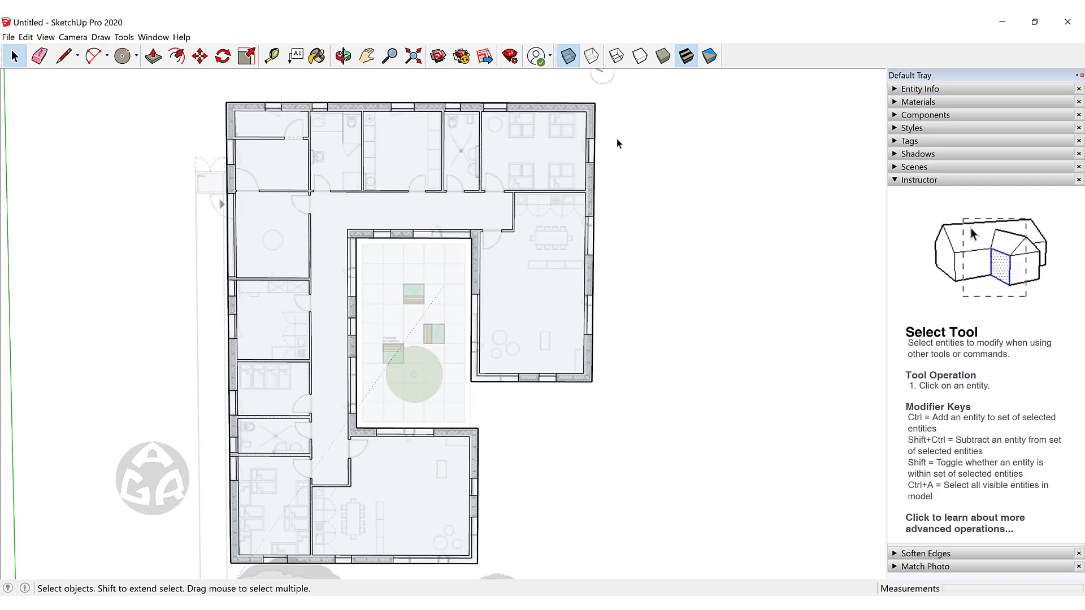
Turn off the X-ray face style so the traced floor plan displays with opaque faces
{"action": "left_click", "coordinate": [568, 56]}
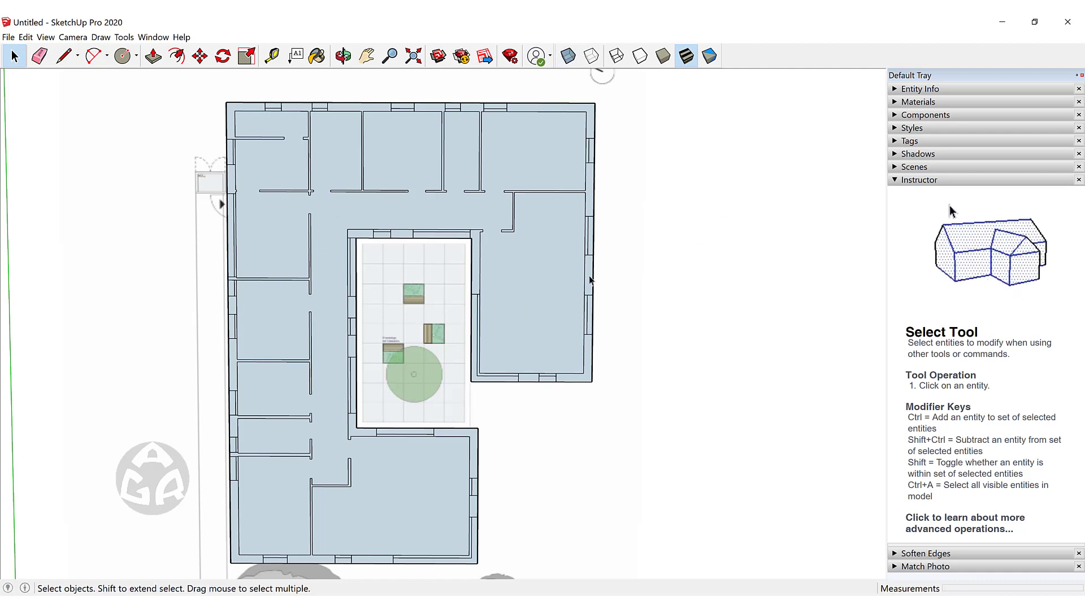
{"action": "middle_click_drag", "start_coordinate": [518, 340], "coordinate": [614, 279], "text": "shift"}
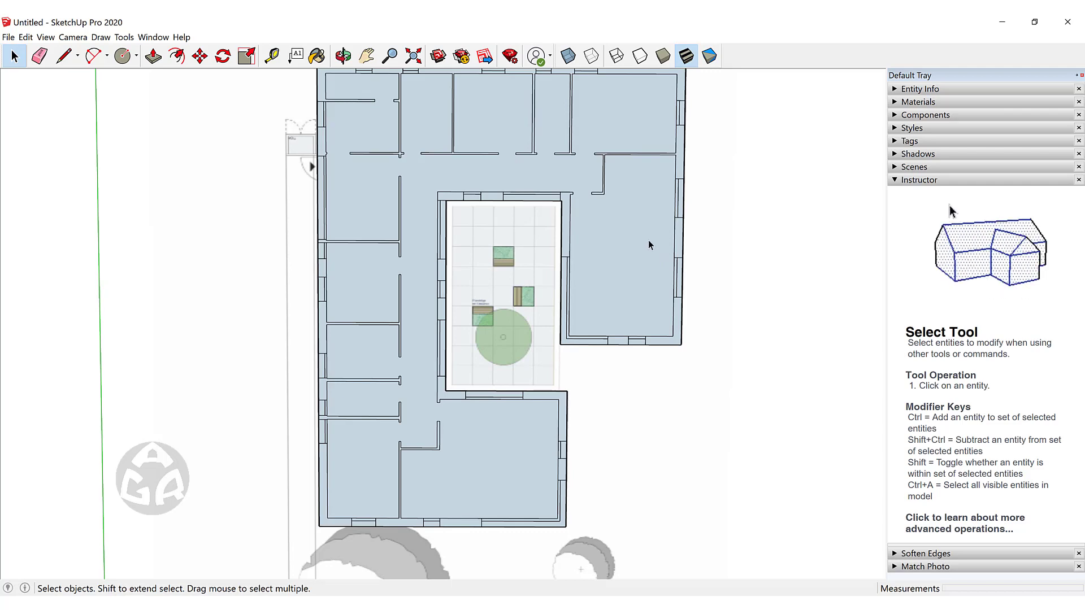
{"action": "mouse_move", "coordinate": [649, 242]}
{"action": "middle_mouse_down", "text": "shift"}
{"action": "mouse_move", "coordinate": [601, 283]}
{"action": "mouse_move", "coordinate": [607, 247]}
{"action": "middle_mouse_up", "text": "shift"}
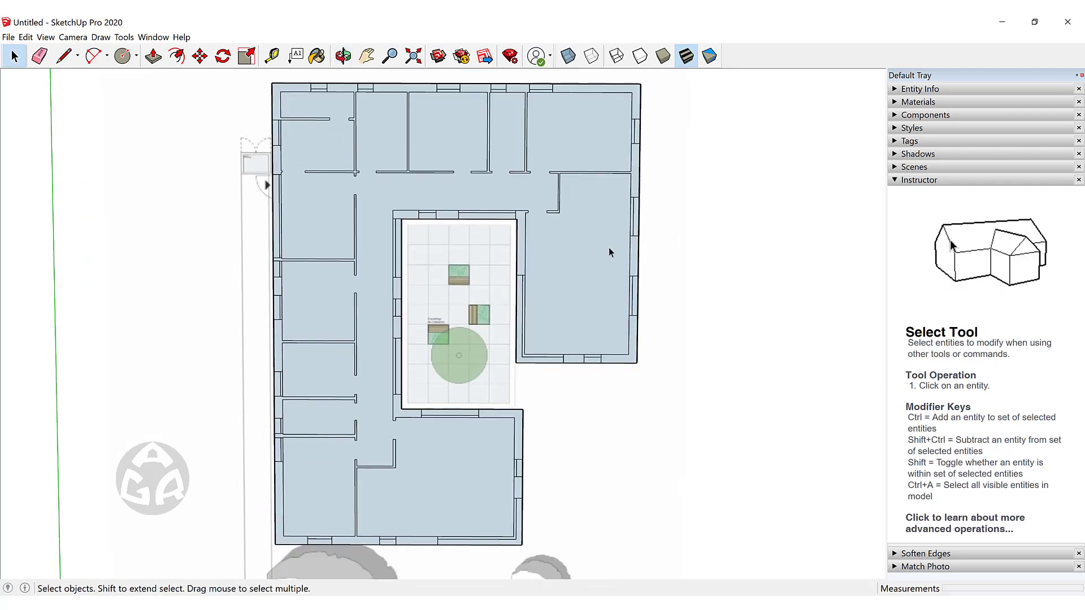